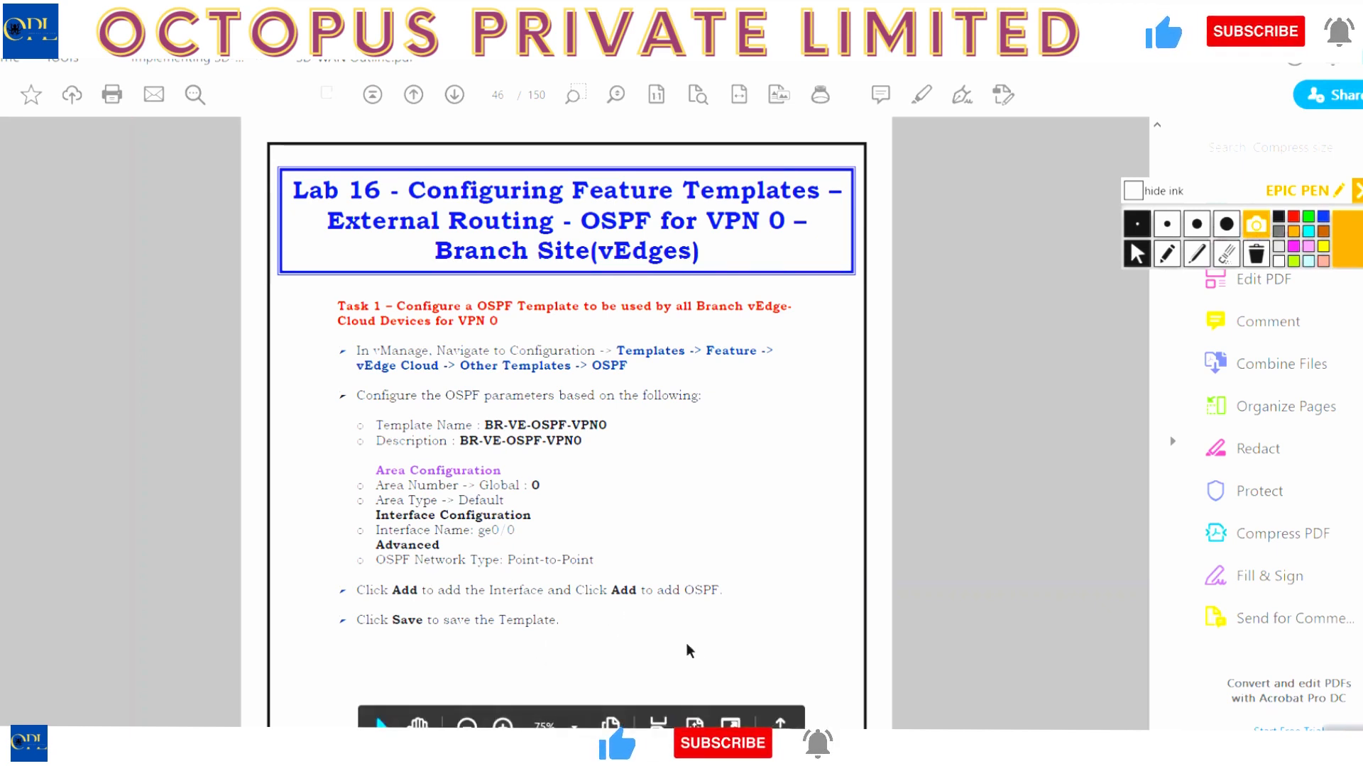
- Scroll the lab guide past the Lab 16 OSPF task to page 47, where Lab 17 begins
scroll(1159, 694, down, 3)
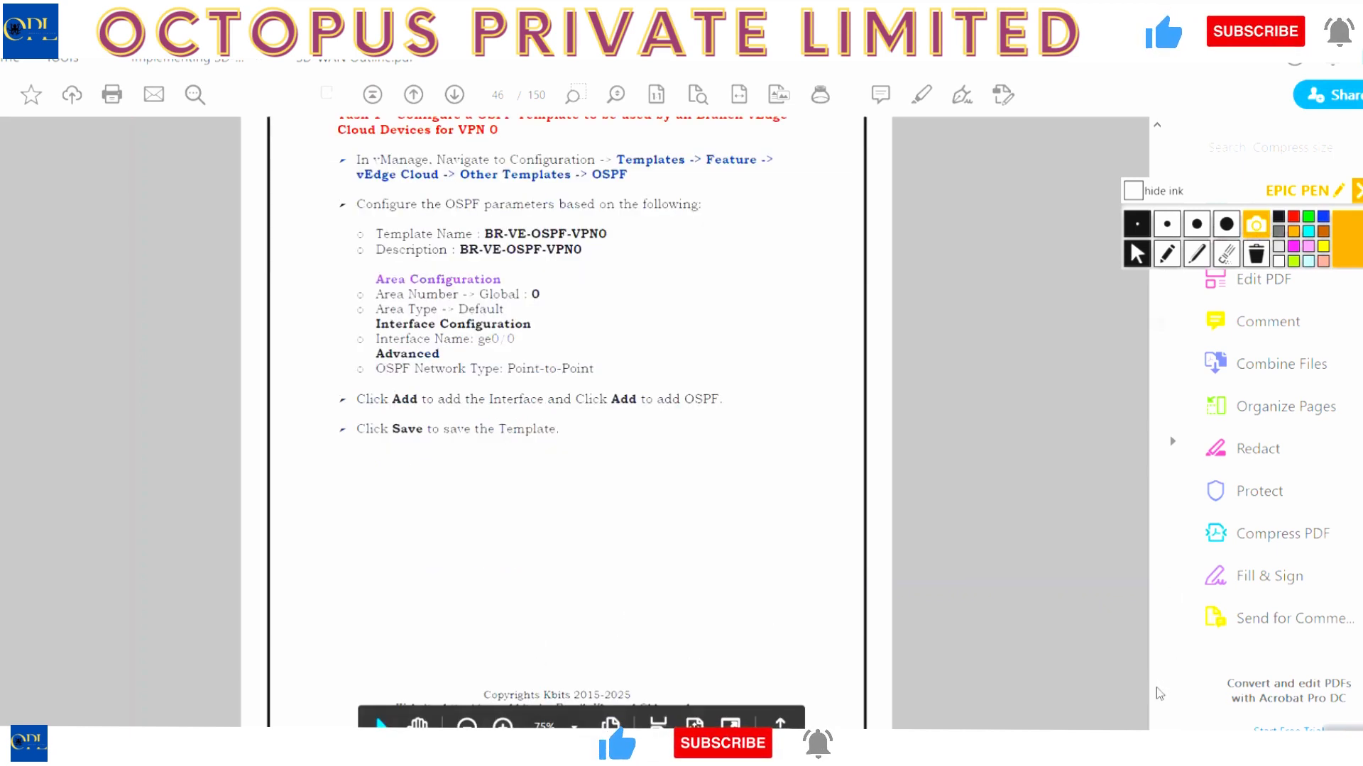
scroll(1159, 693, down, 3)
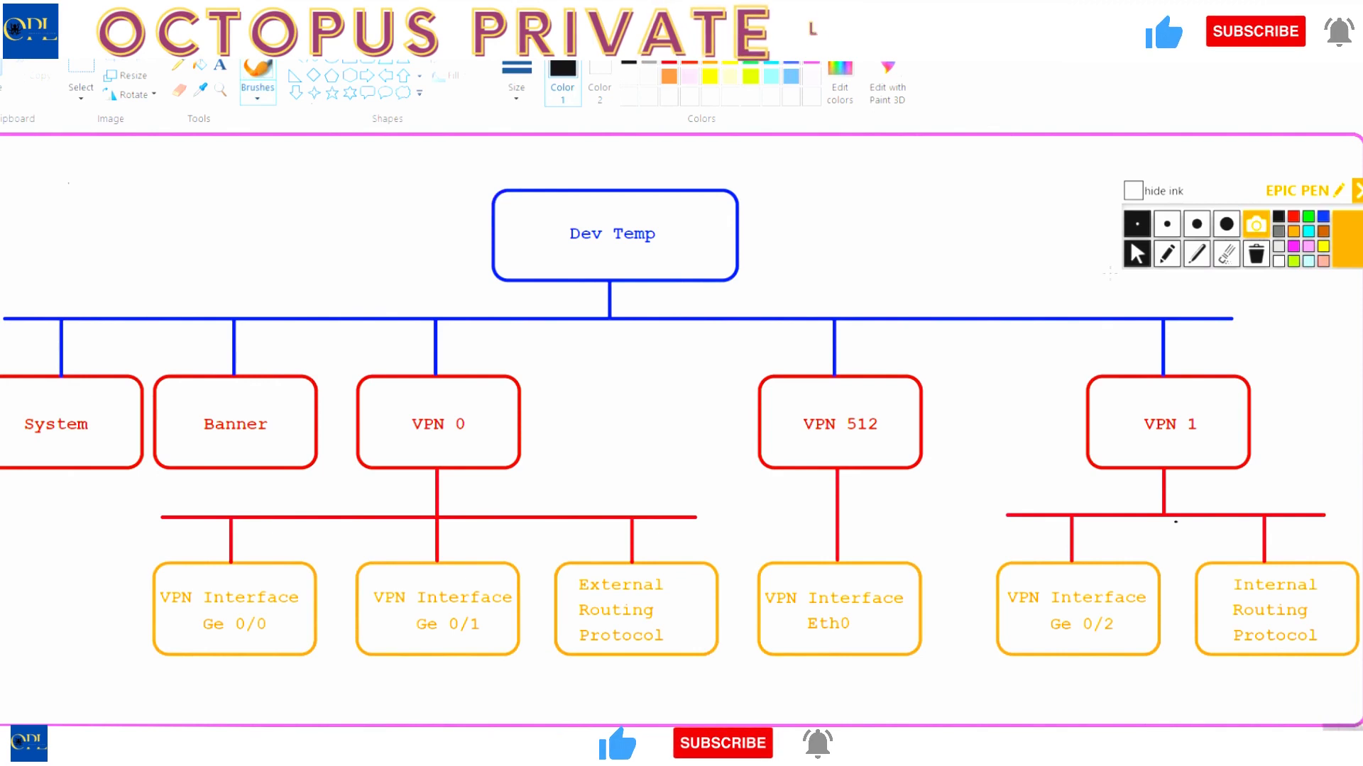
click(1166, 253)
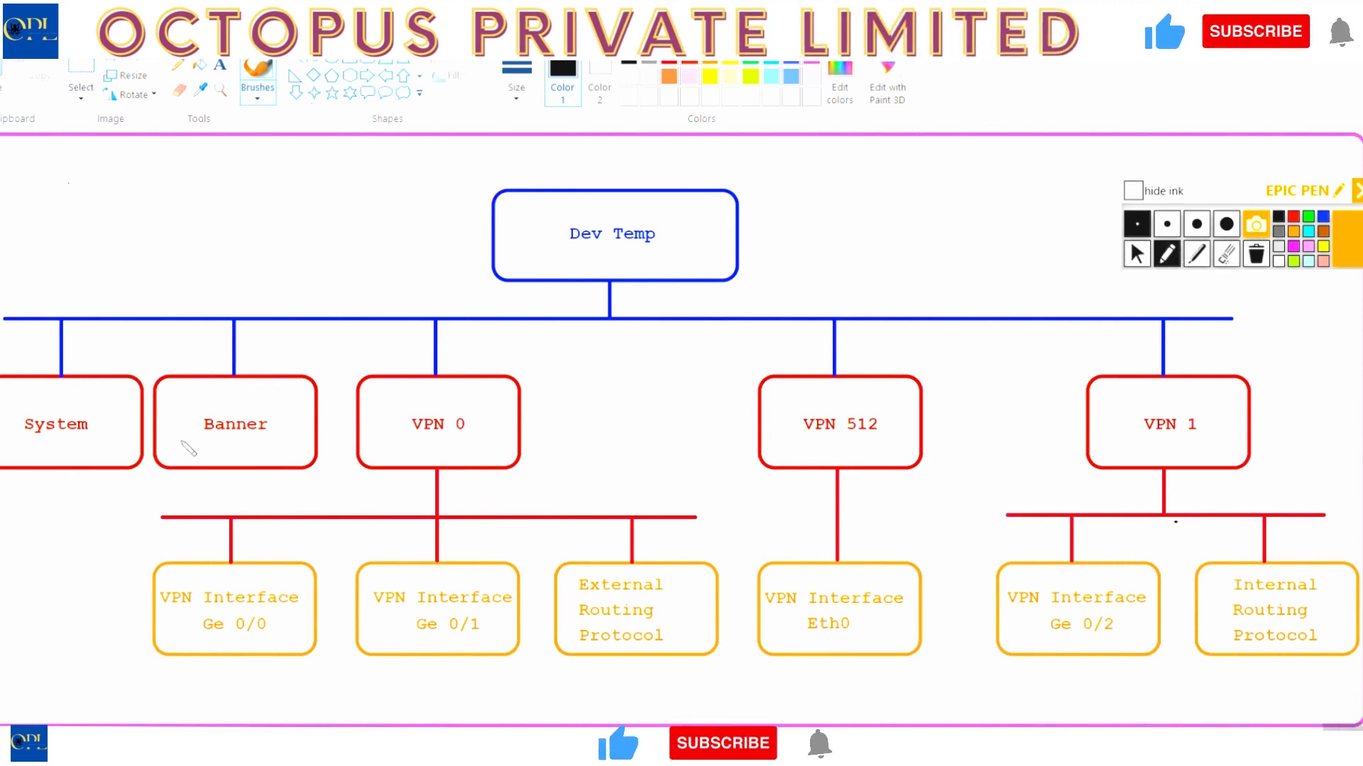
drag(88, 434, 250, 445)
drag(441, 445, 484, 441)
drag(284, 572, 328, 575)
drag(430, 572, 483, 573)
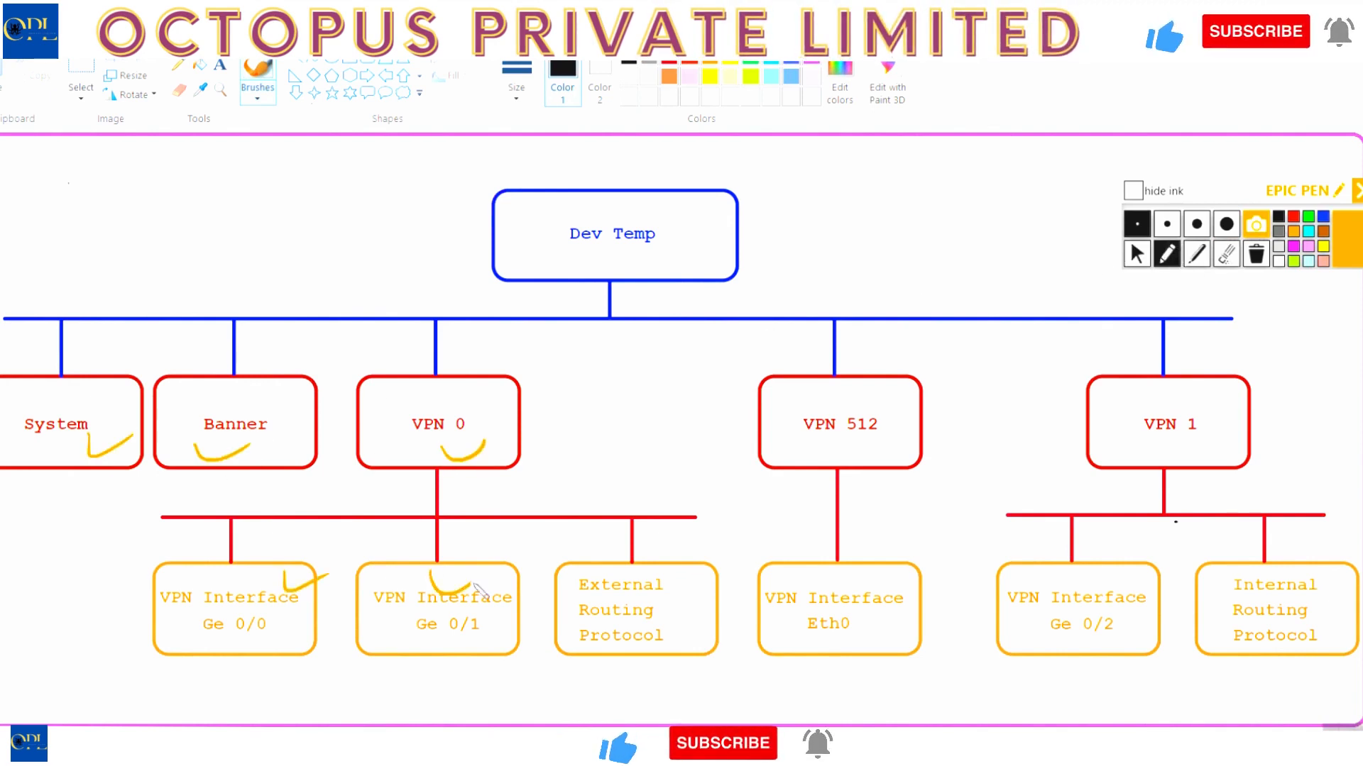
drag(604, 566, 667, 581)
drag(830, 589, 885, 576)
drag(857, 438, 911, 443)
mouse_move(518, 208)
mouse_down()
mouse_move(614, 272)
mouse_move(609, 190)
mouse_up()
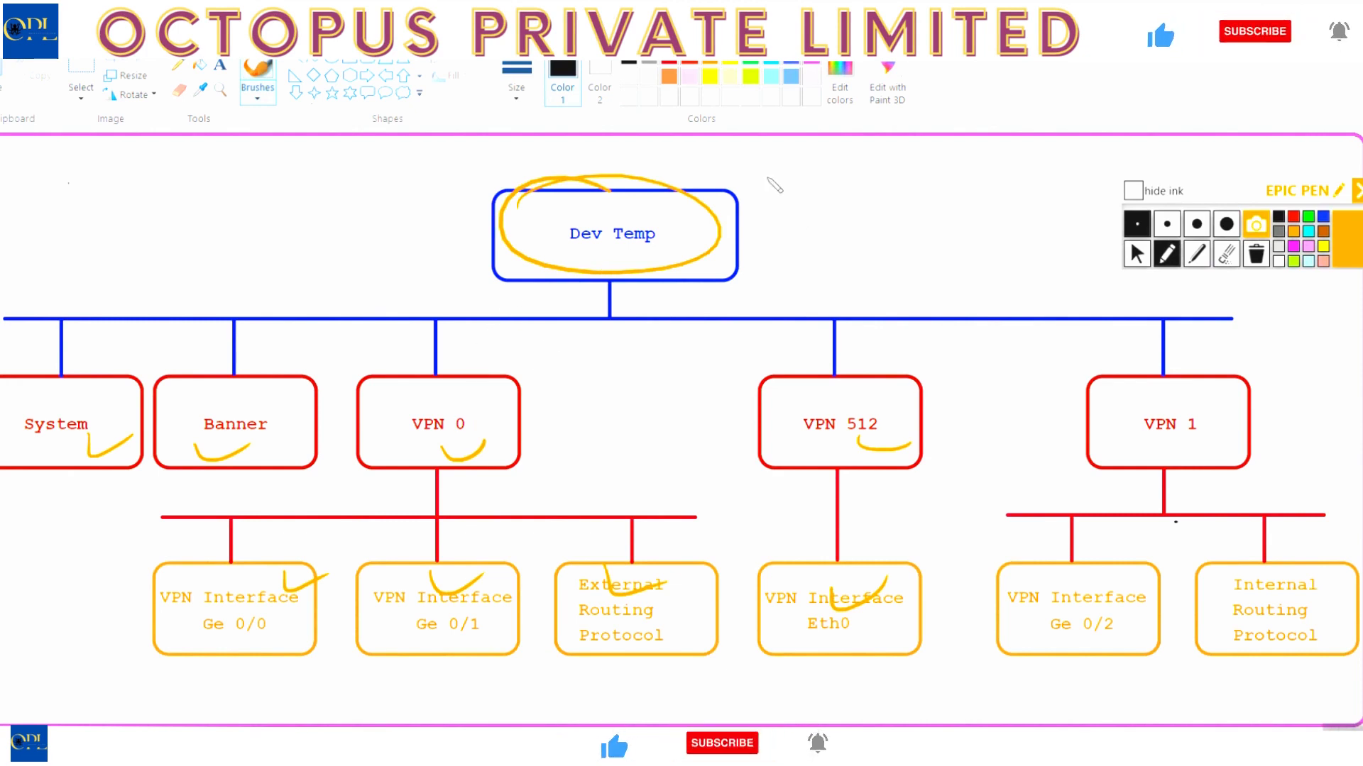
mouse_move(766, 177)
mouse_down()
mouse_move(816, 162)
mouse_move(863, 174)
mouse_move(883, 152)
mouse_move(878, 174)
mouse_up()
mouse_move(778, 217)
mouse_down()
mouse_move(871, 192)
mouse_move(853, 267)
mouse_up()
mouse_move(809, 275)
mouse_down()
mouse_move(809, 302)
mouse_move(845, 292)
mouse_up()
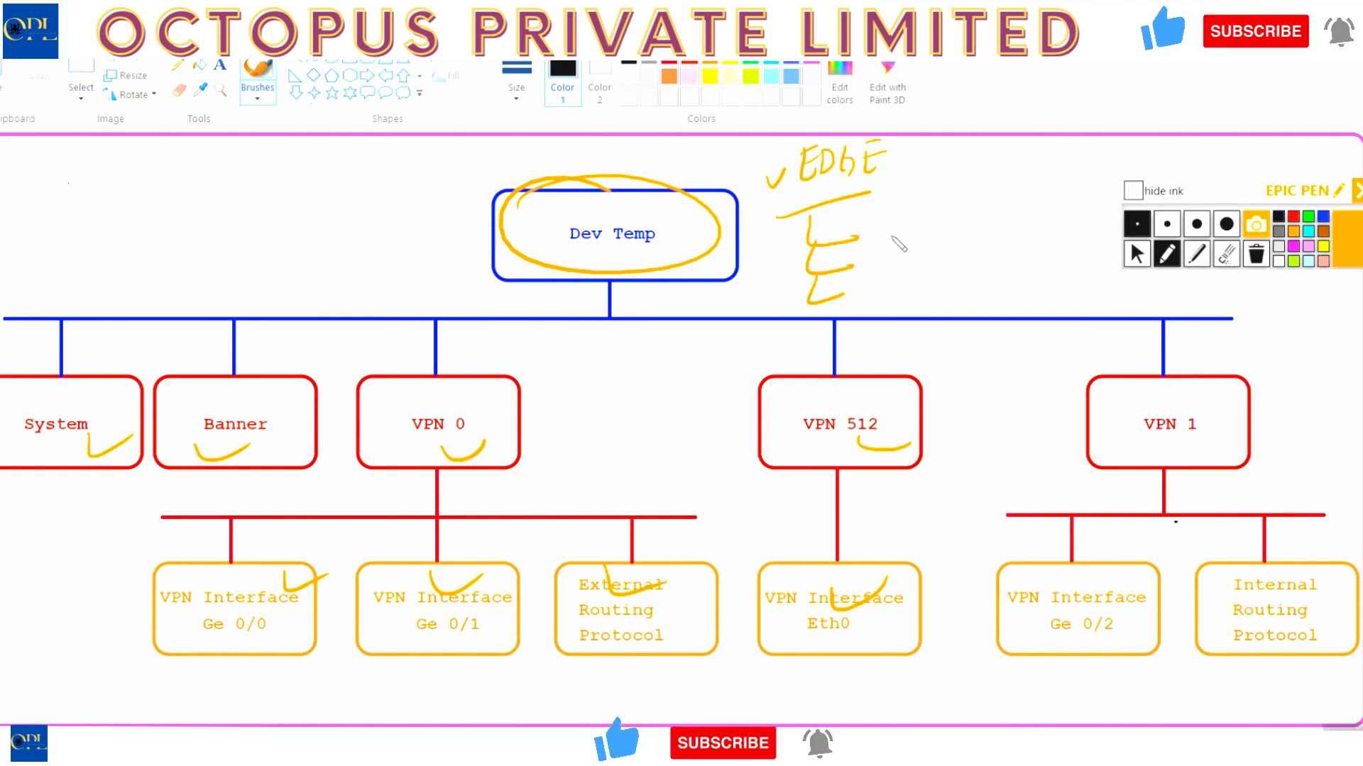
mouse_move(878, 214)
mouse_down()
mouse_move(914, 229)
mouse_move(997, 214)
mouse_move(987, 320)
mouse_up()
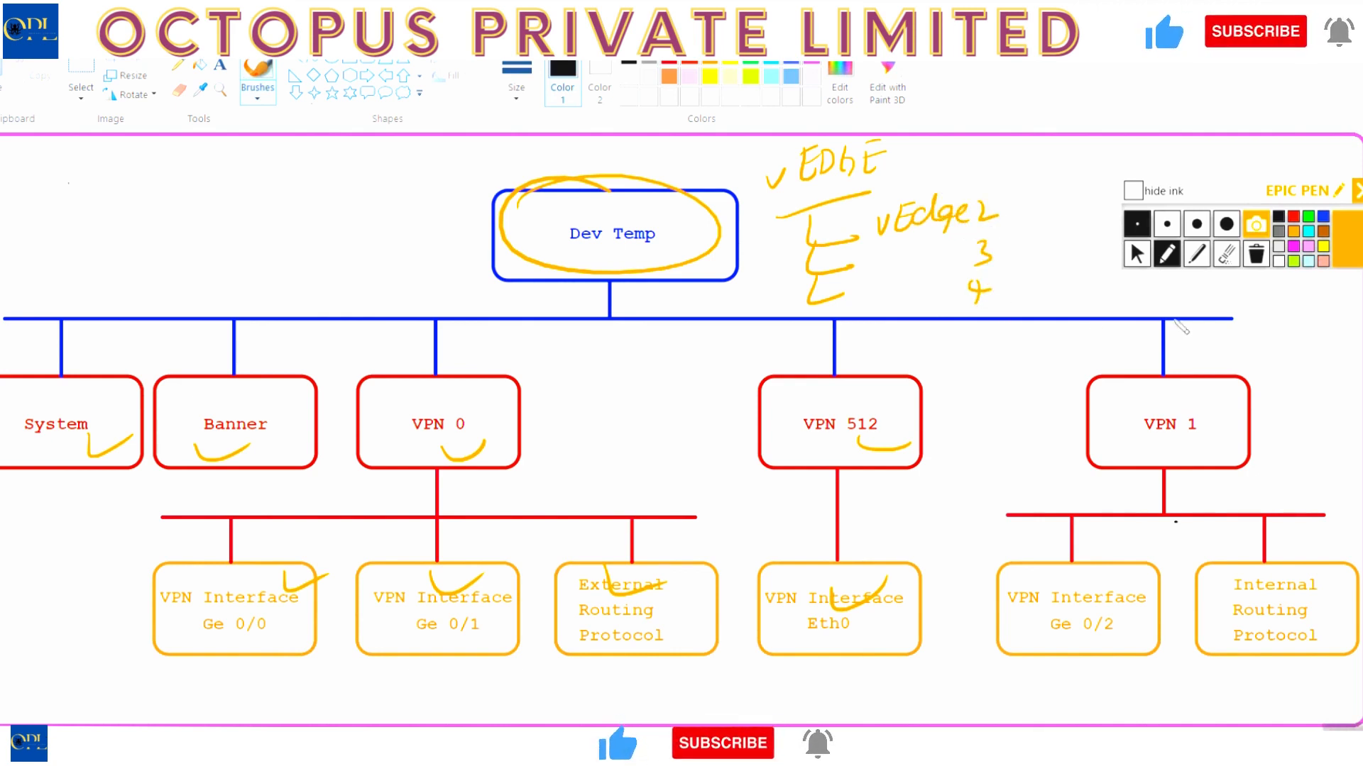
click(1256, 254)
click(1136, 254)
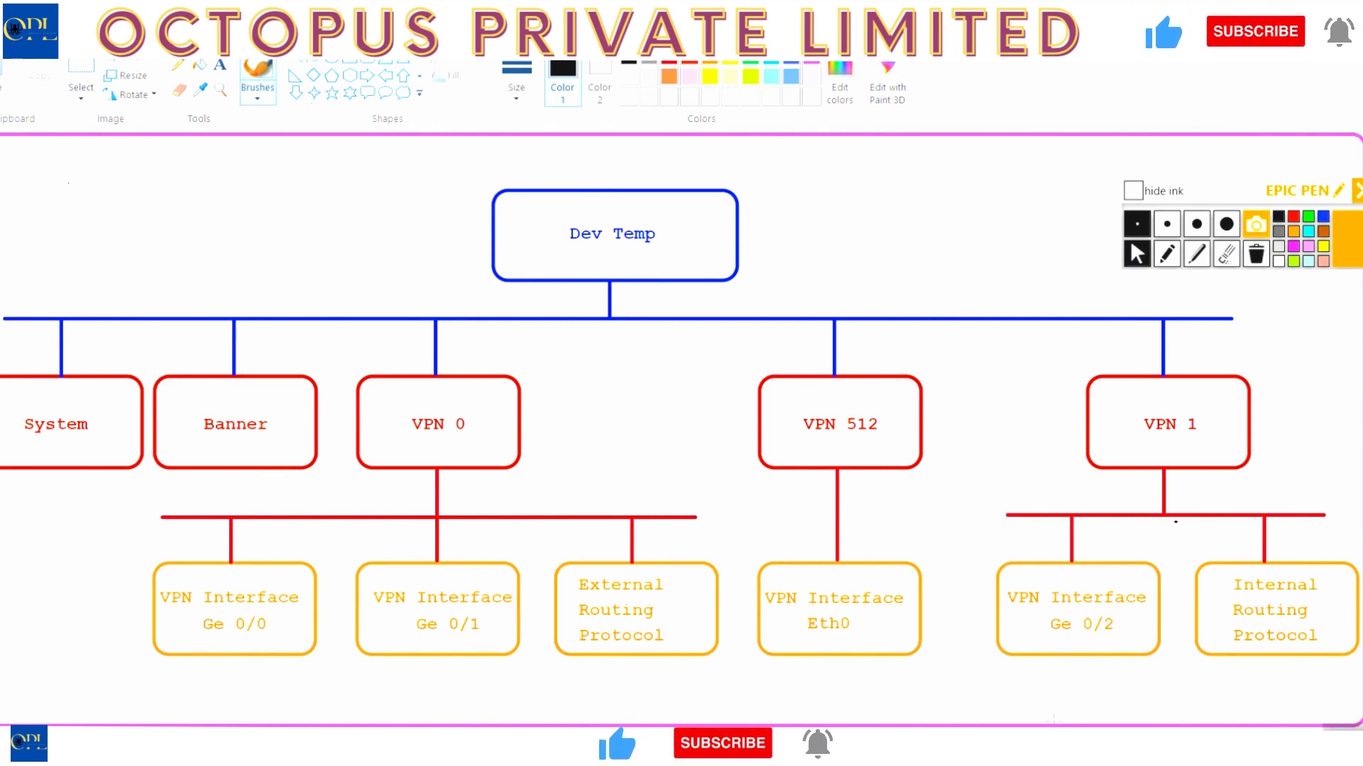
- Back in vManage, start a new device template from feature templates on the Device tab
key(alt+Tab)
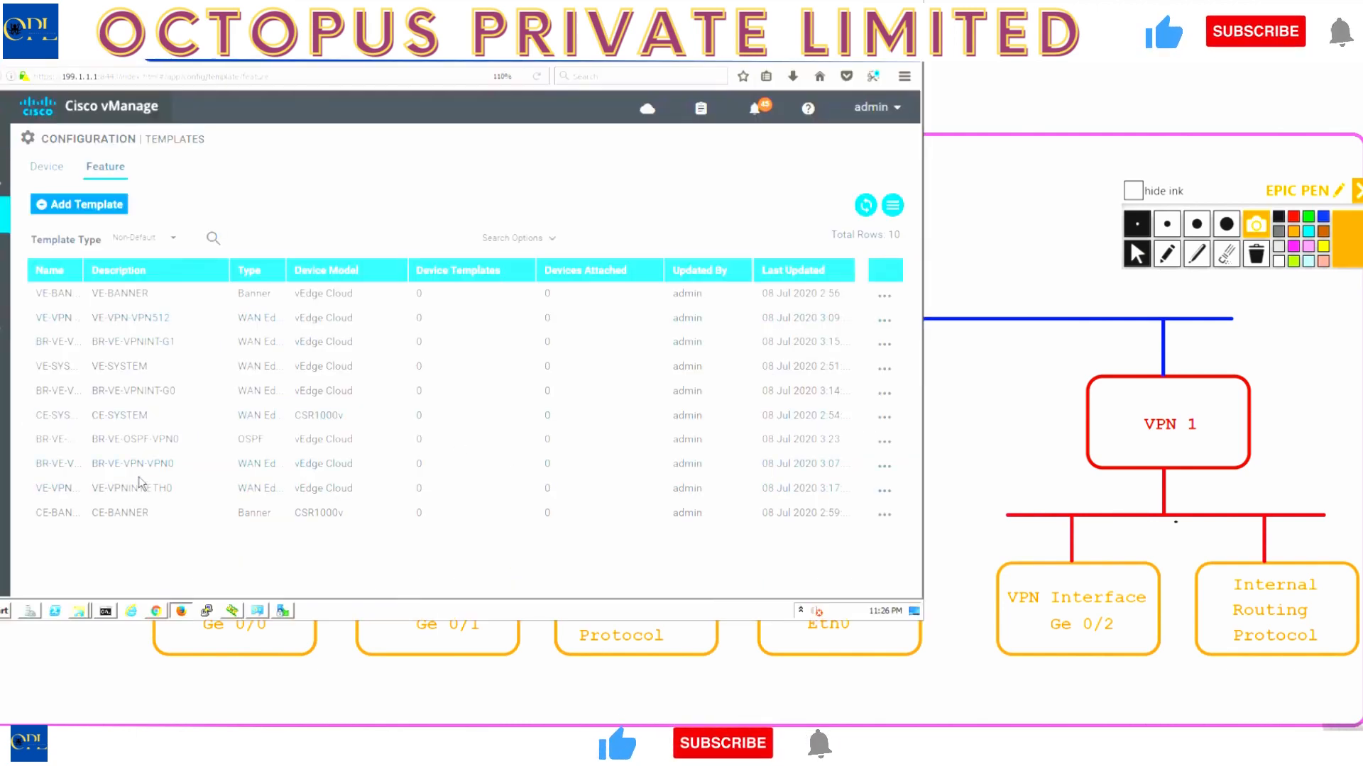
click(52, 171)
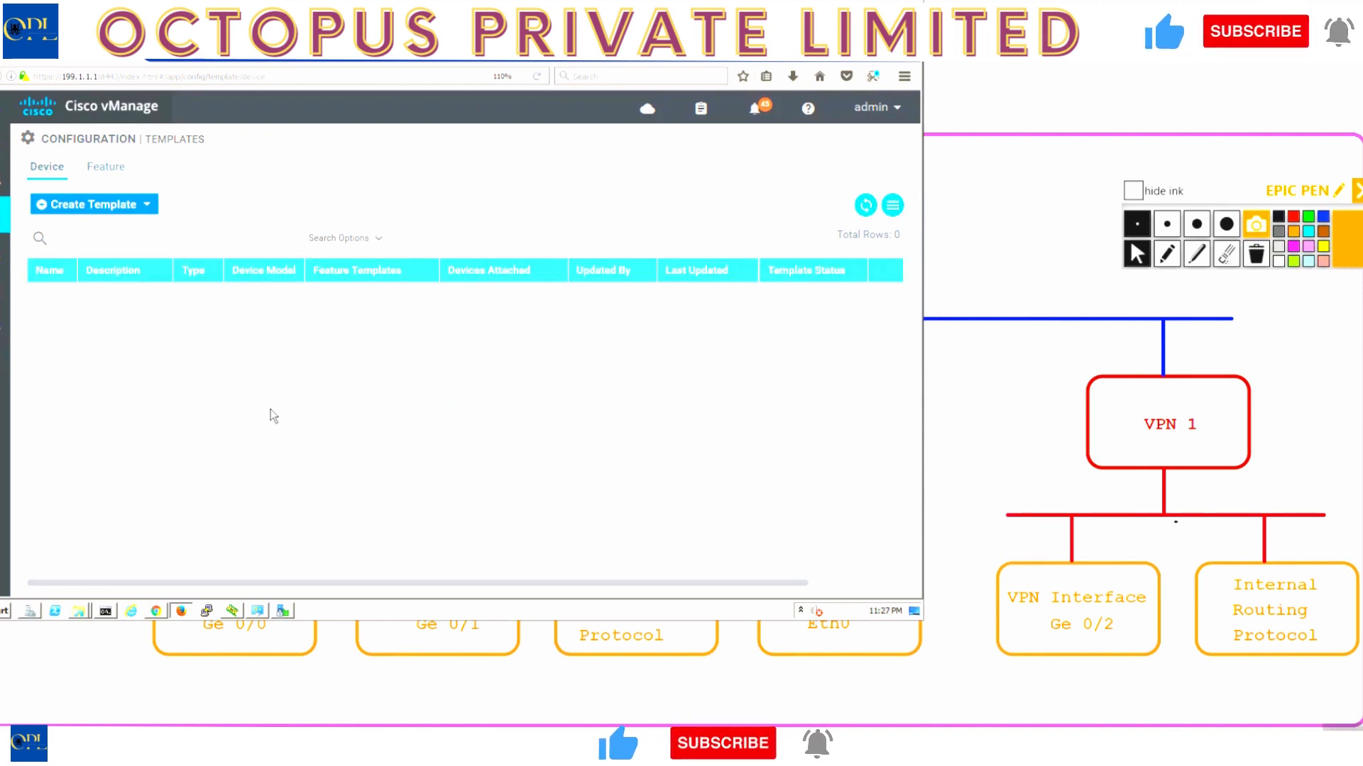
click(108, 203)
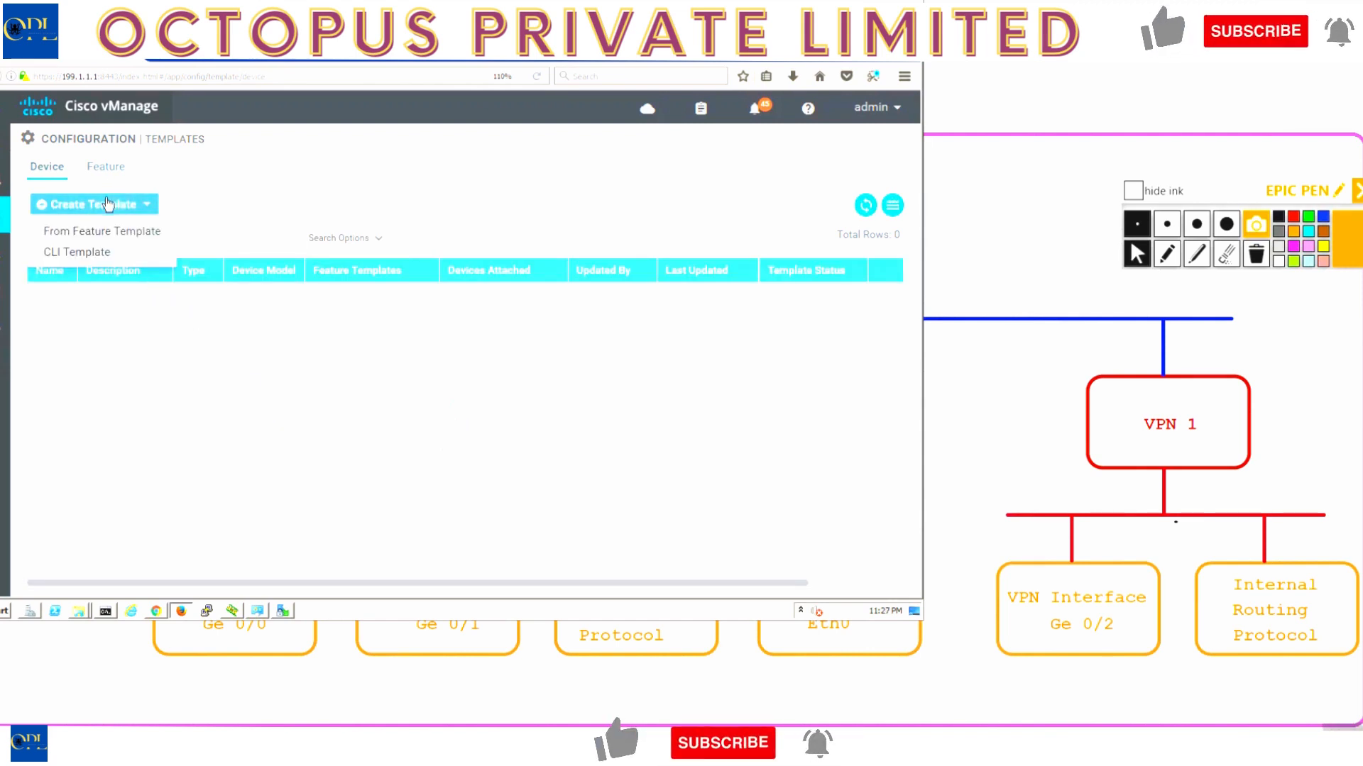
click(102, 232)
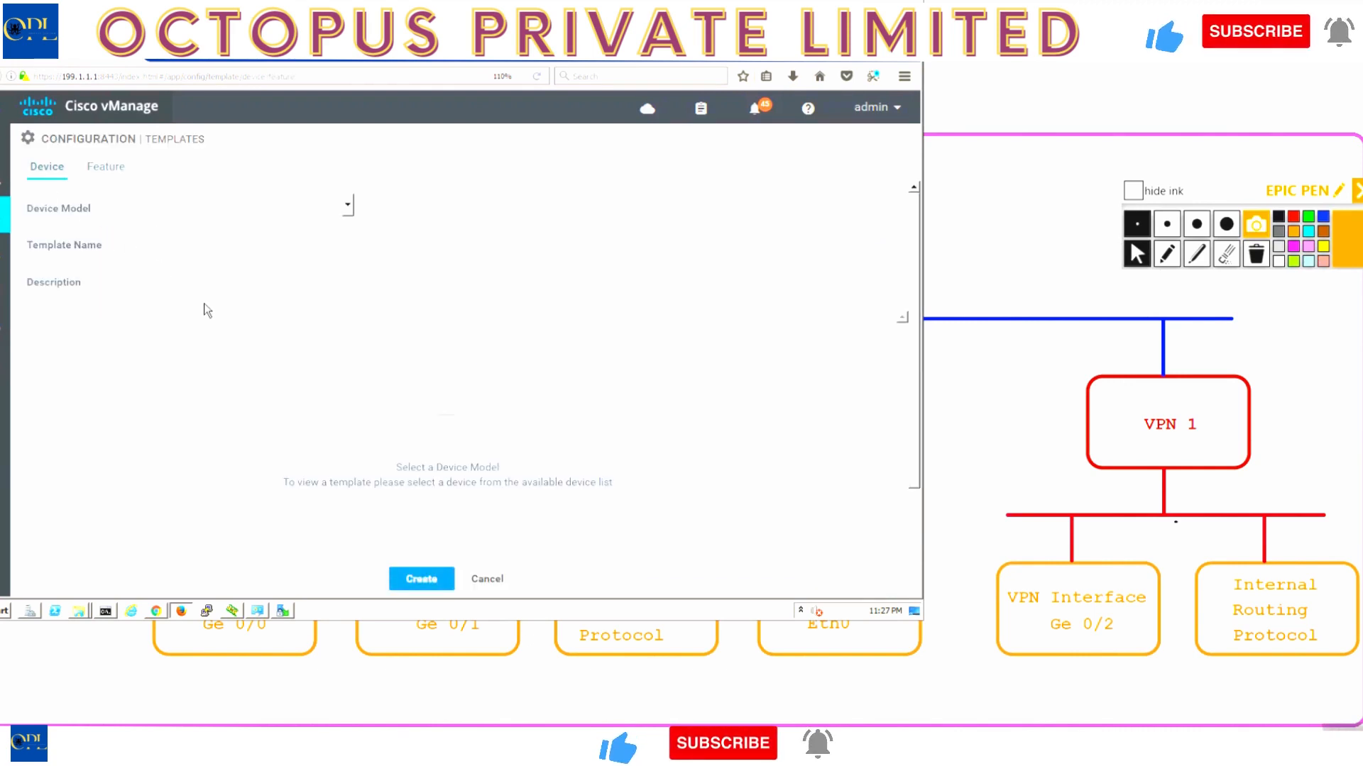
- Set model vEdge Cloud, name and description BR-VE-DEV-TEMP, and system template VE-SYSTEM
click(347, 207)
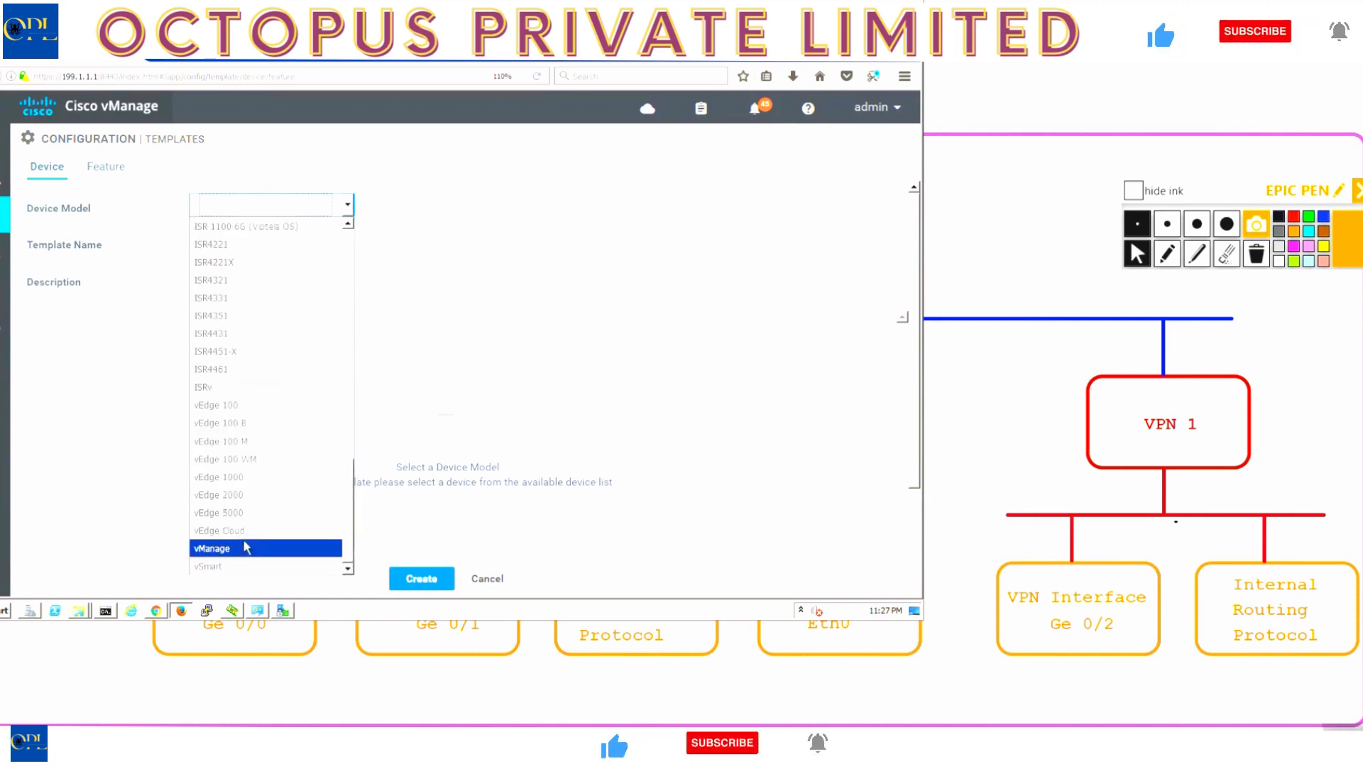
click(242, 535)
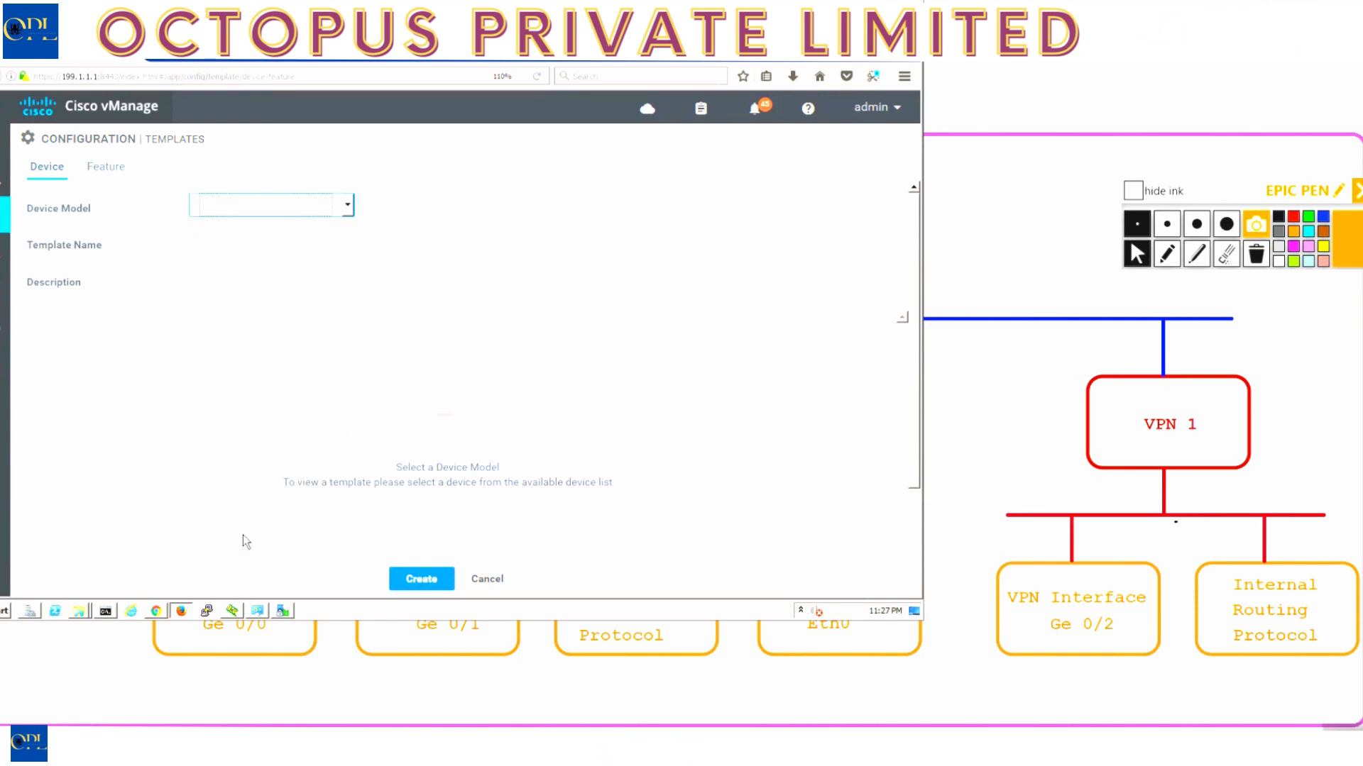
click(239, 237)
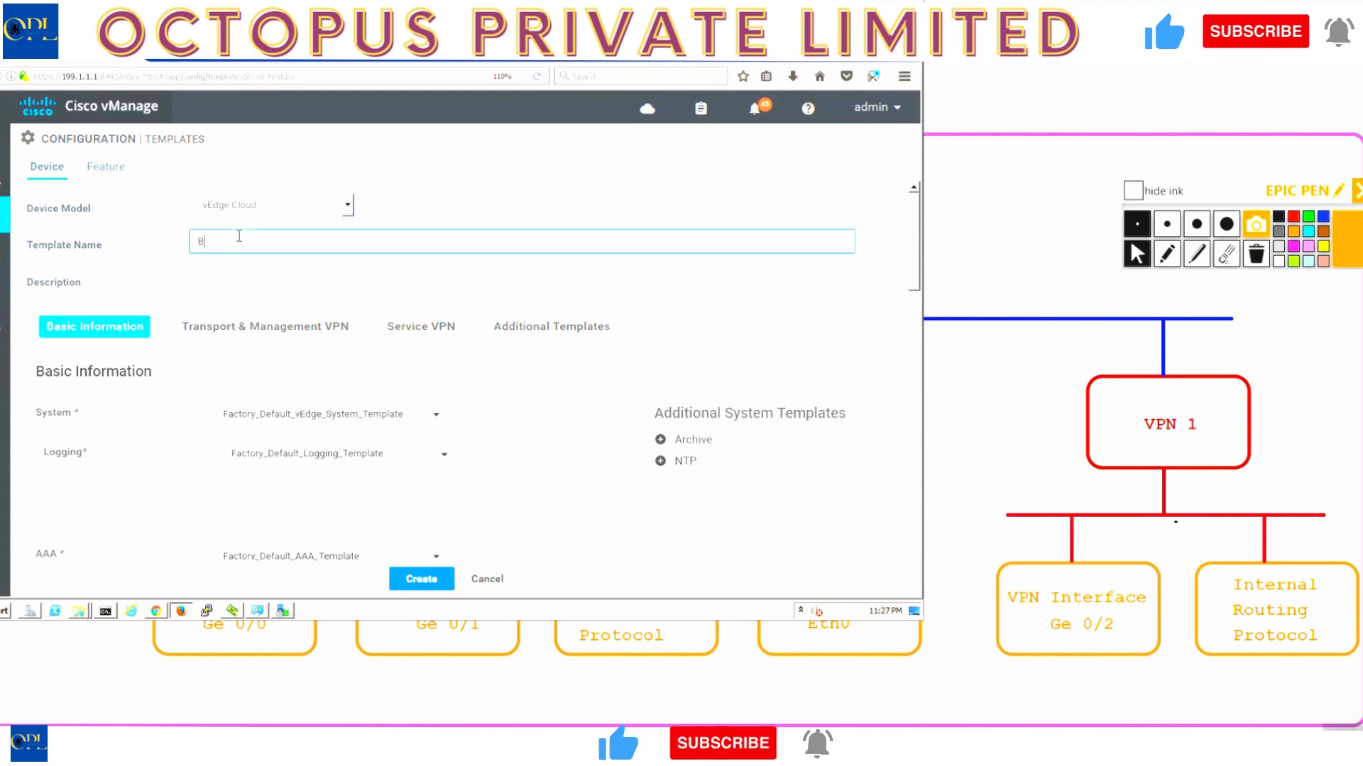
text(BR-)
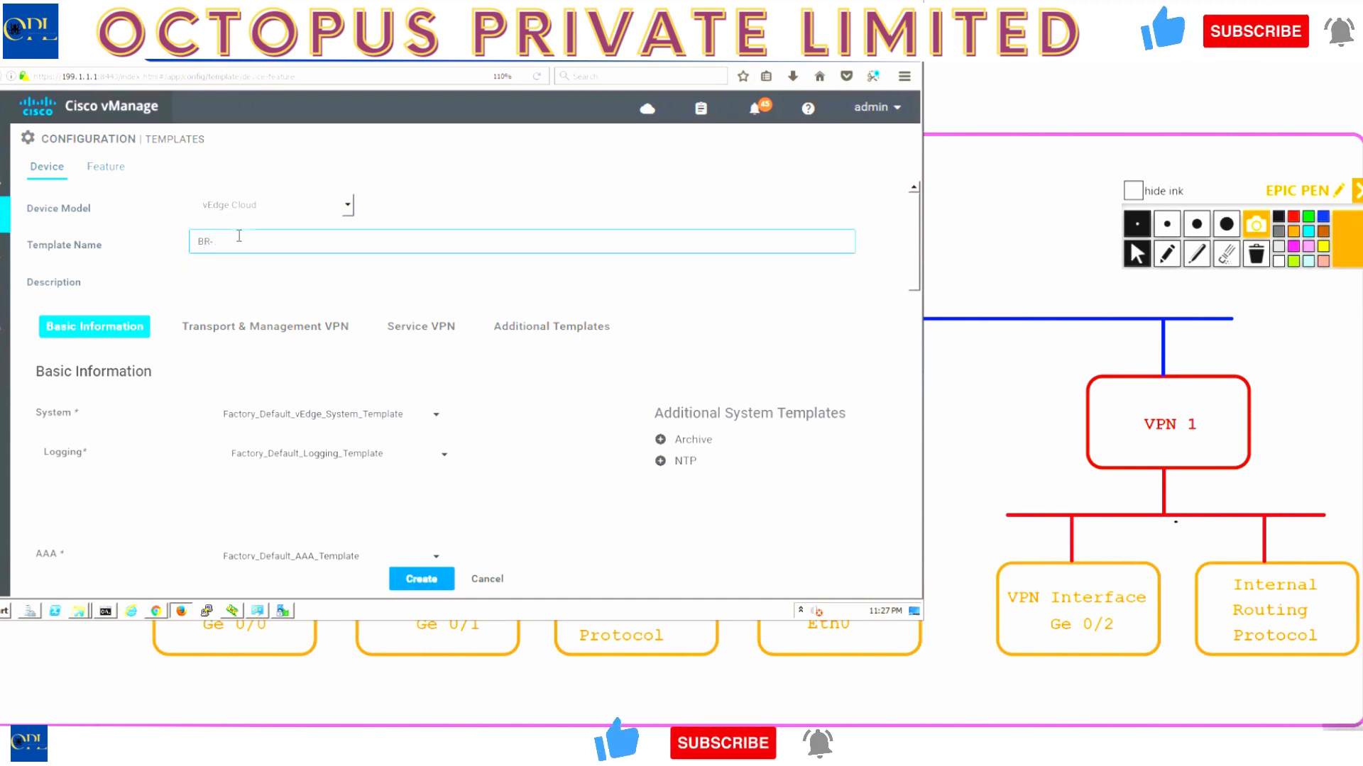
text(VE)
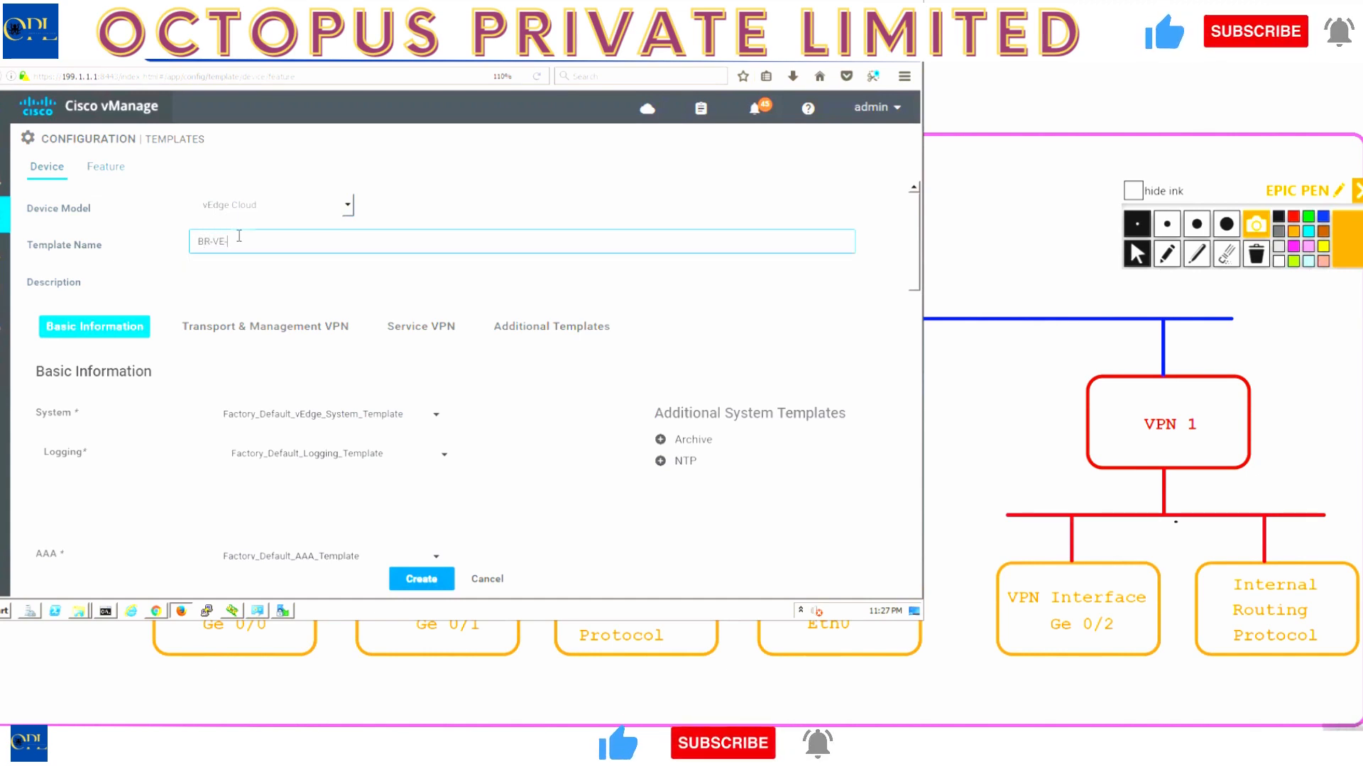
text(-DEV-TEMP)
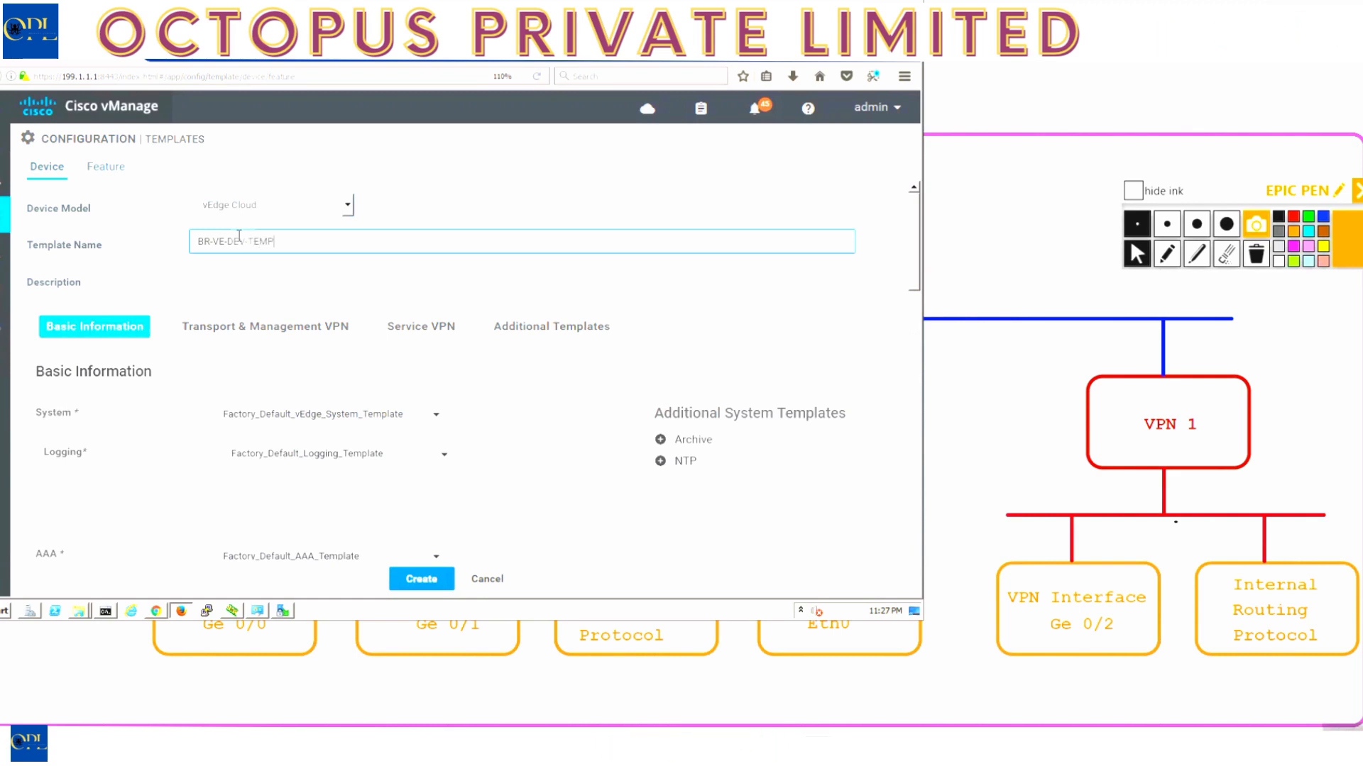
key(ctrl+a)
key(ctrl+c)
key(Tab)
key(ctrl+v)
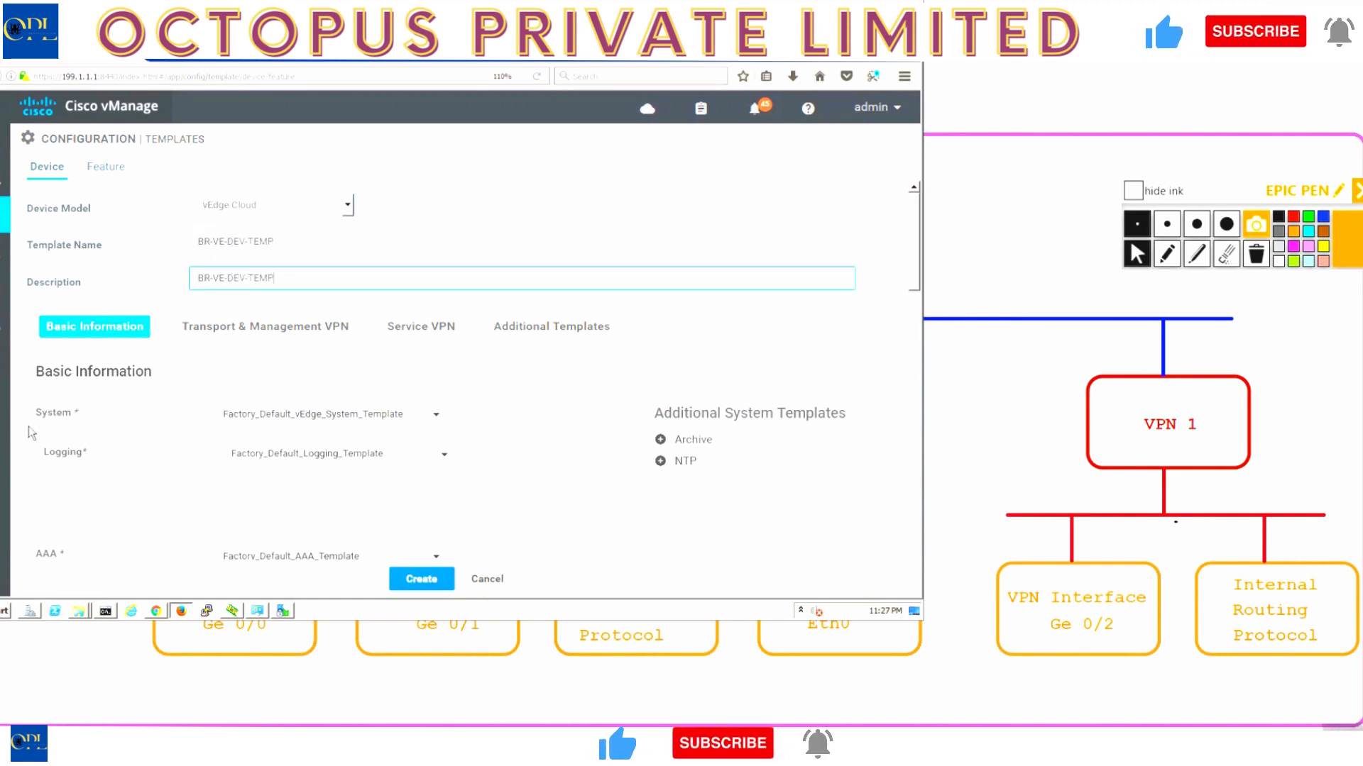
click(242, 419)
click(254, 466)
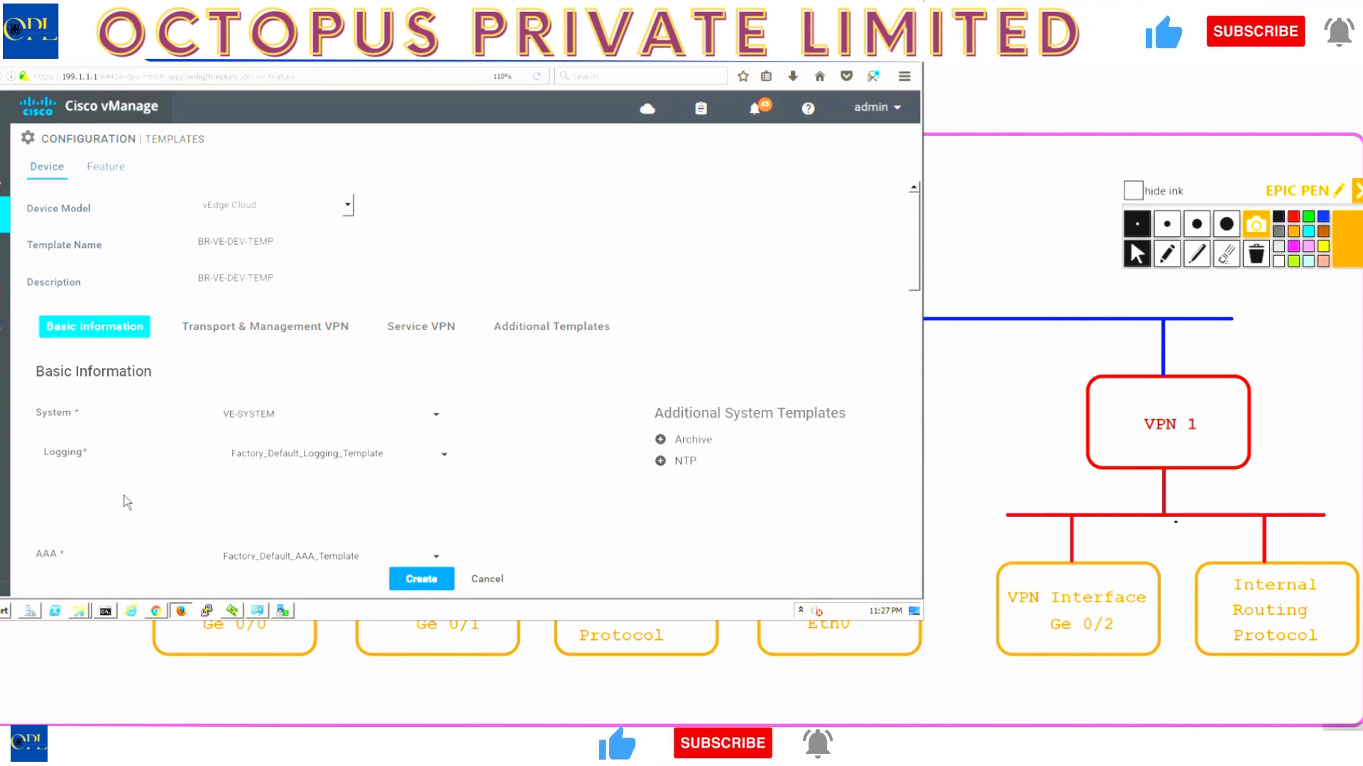
- Set VPN 0 to BR-VE-VPN-VPN0 with VPN interface BR-VE-VPNINT-G0
scroll(127, 502, down, 5)
scroll(126, 501, down, 1)
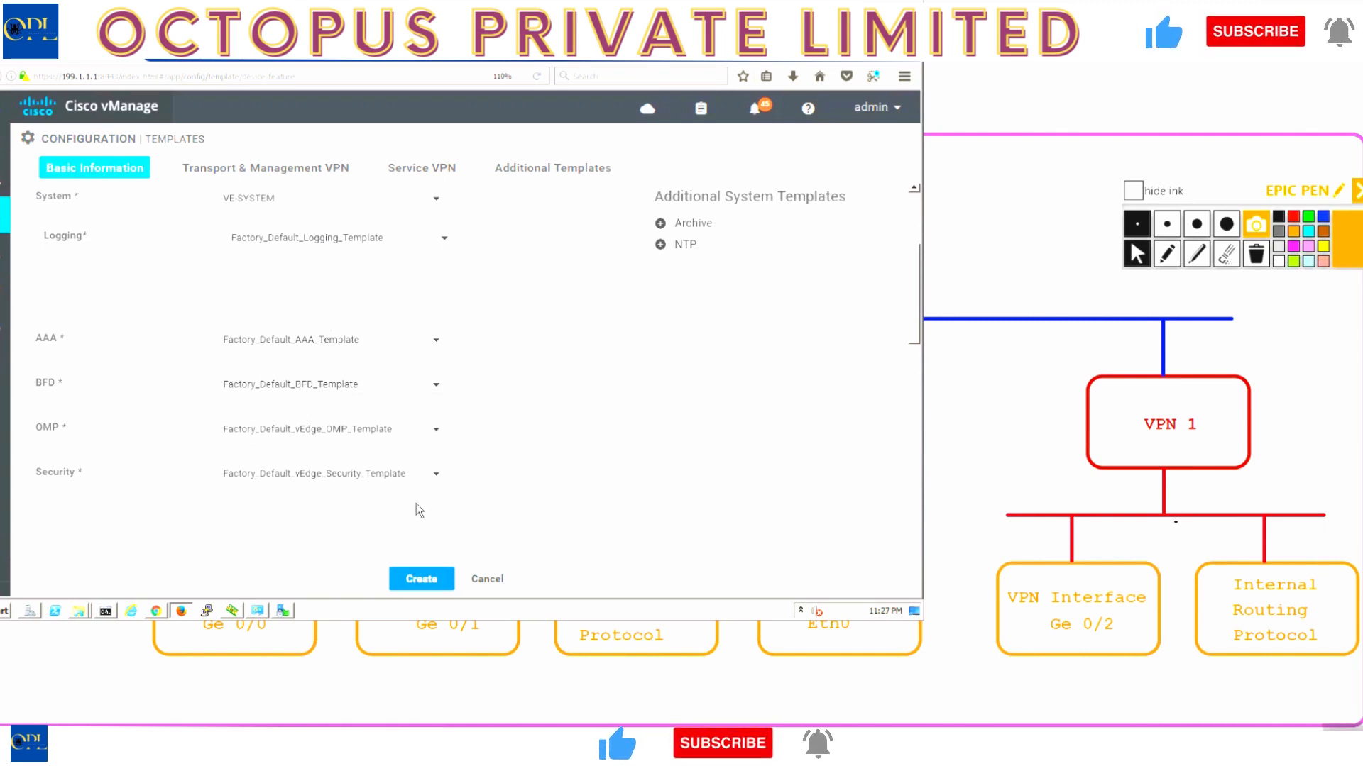
scroll(415, 503, down, 7)
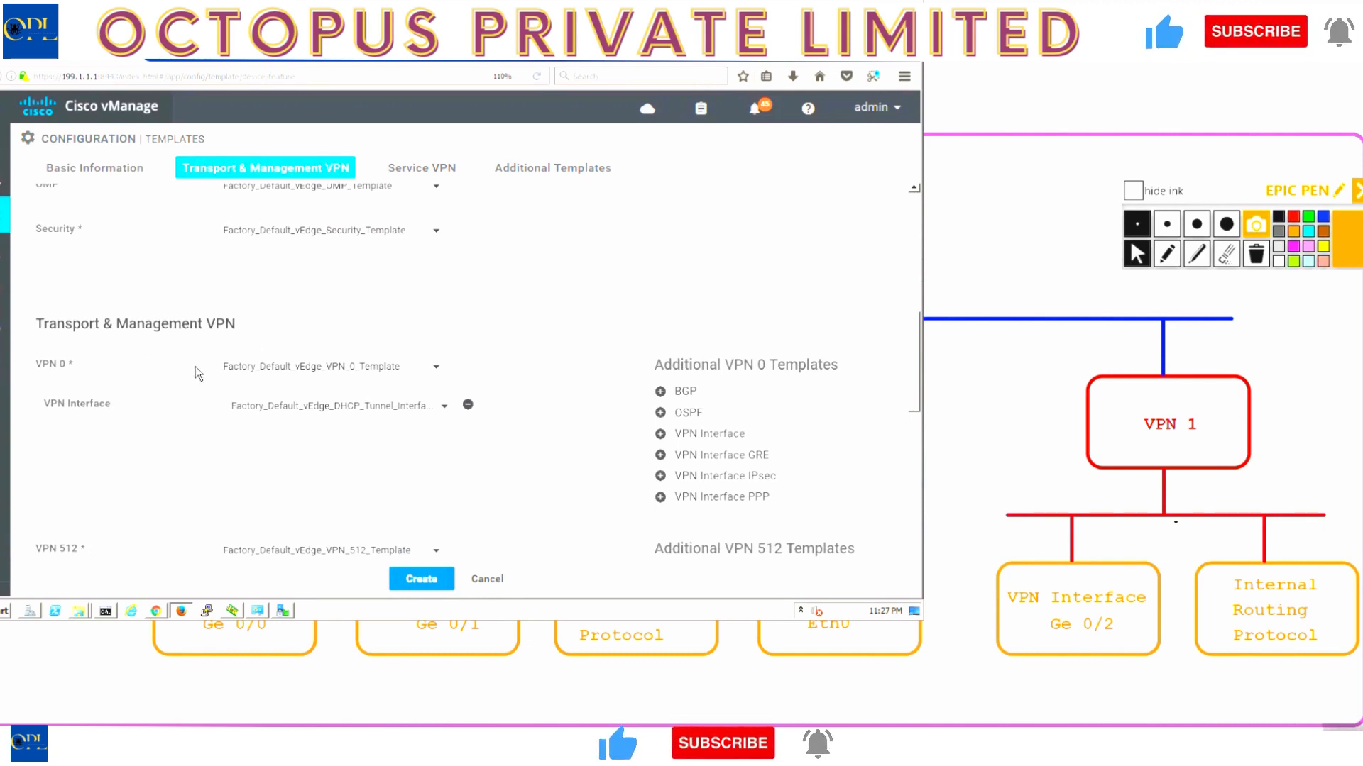
click(344, 368)
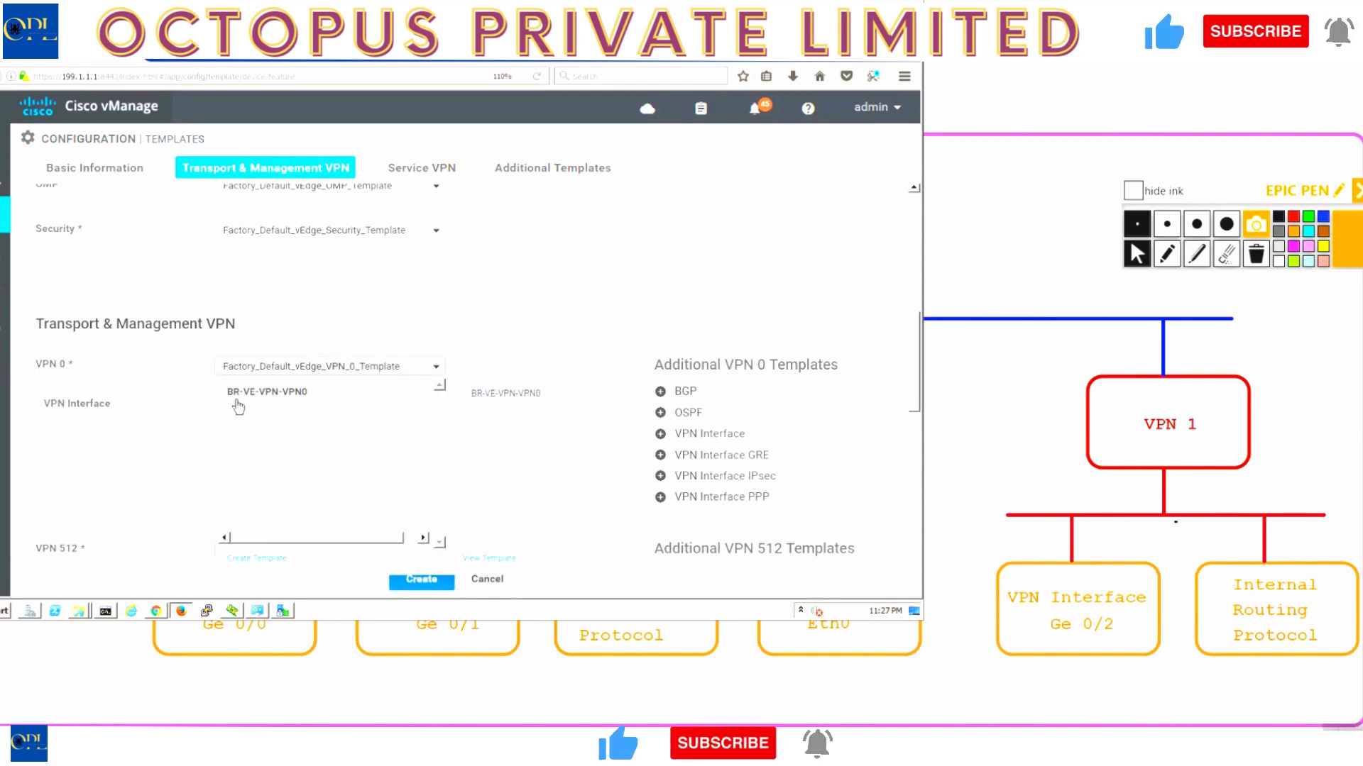
click(297, 396)
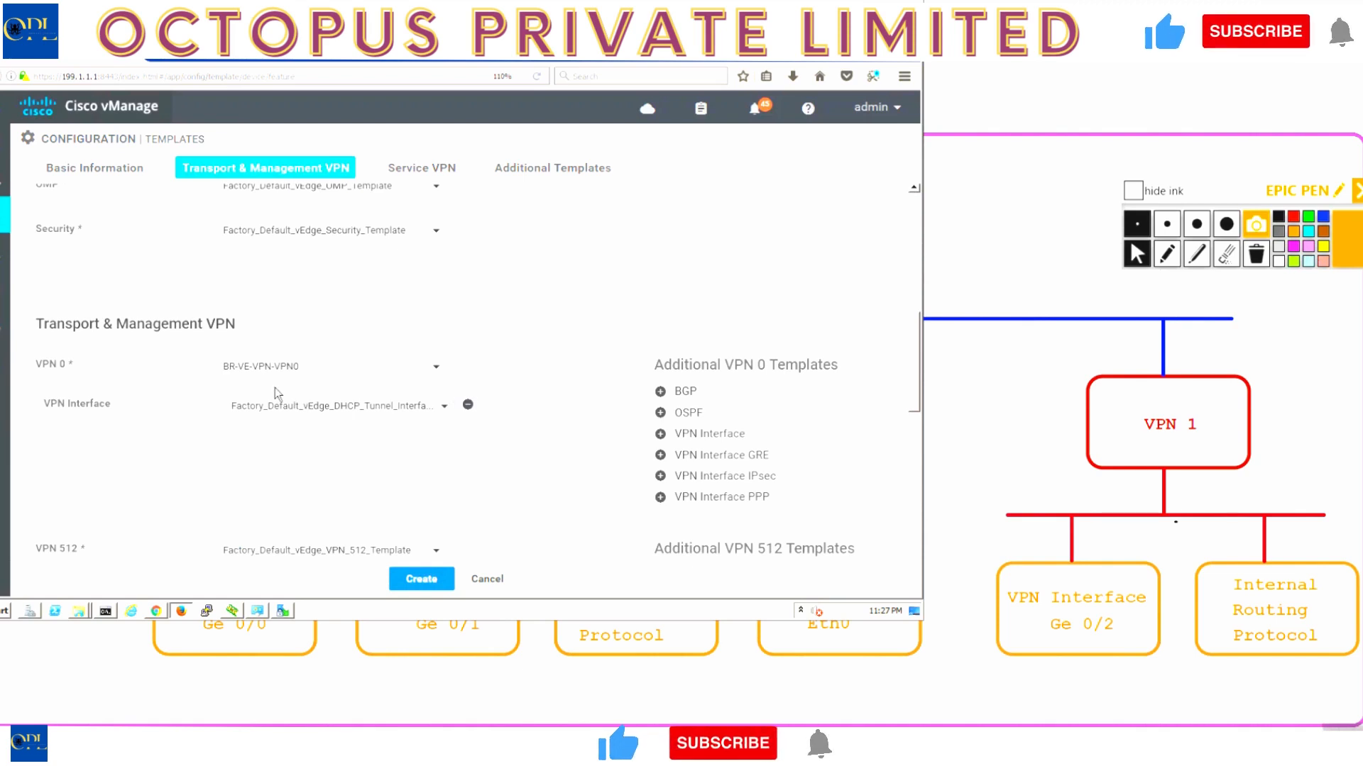
click(306, 415)
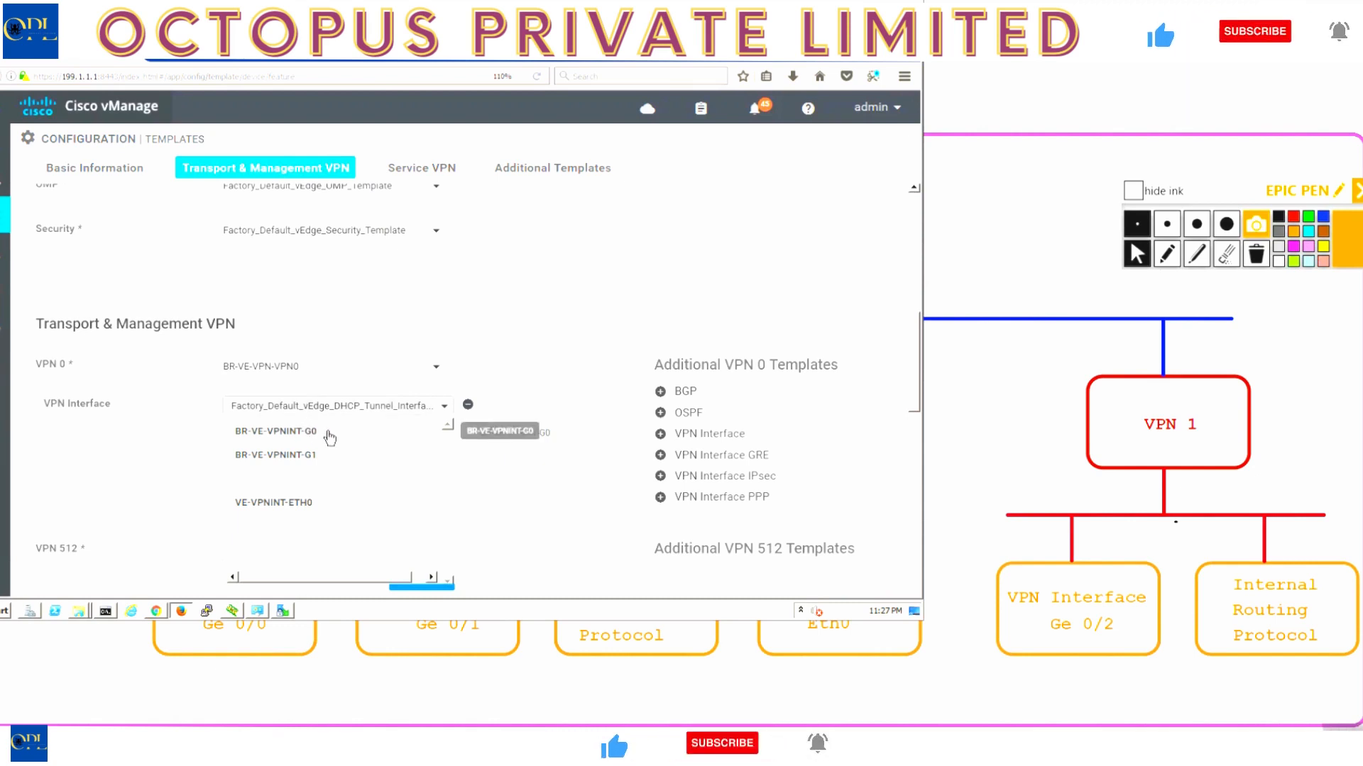
click(326, 433)
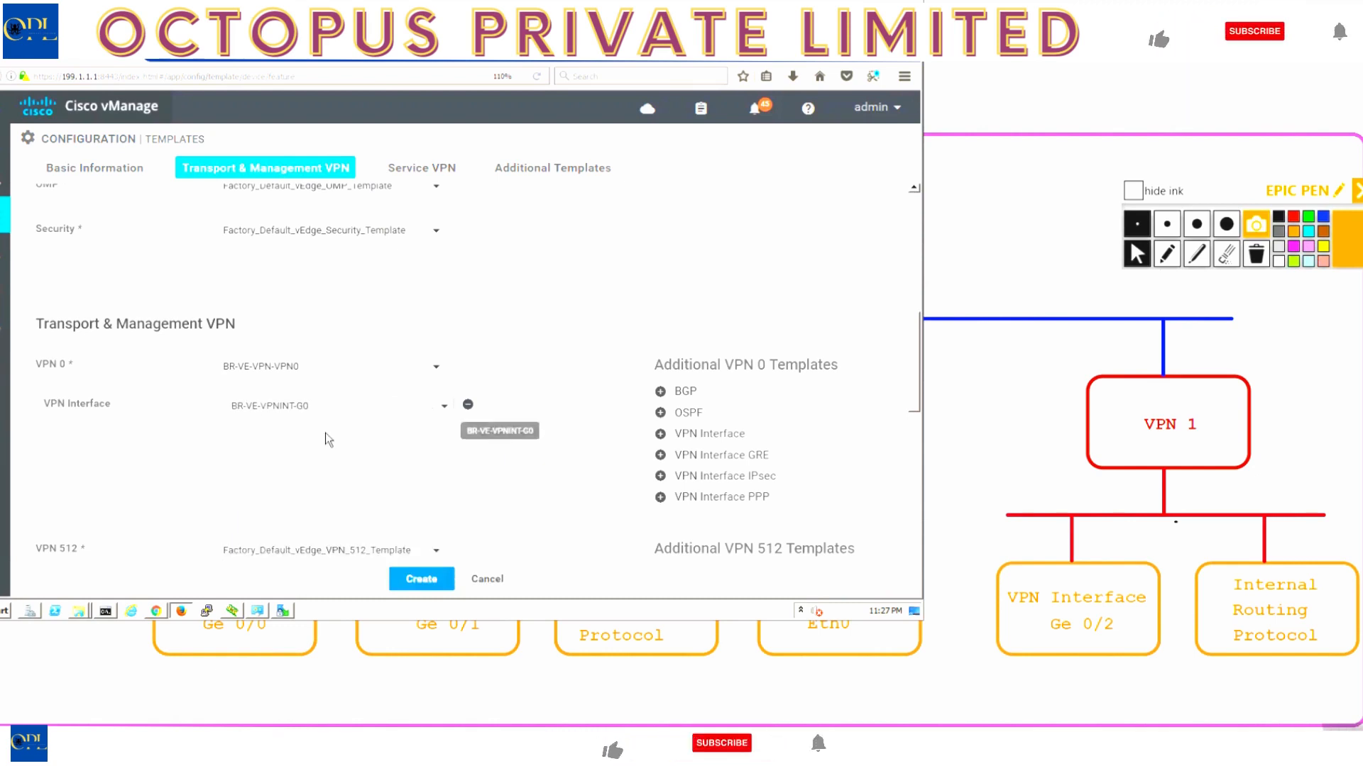
- Add a second VPN 0 interface, BR-VE-VPNINT-G1, checking the Dev Temp diagram in Paint
click(701, 434)
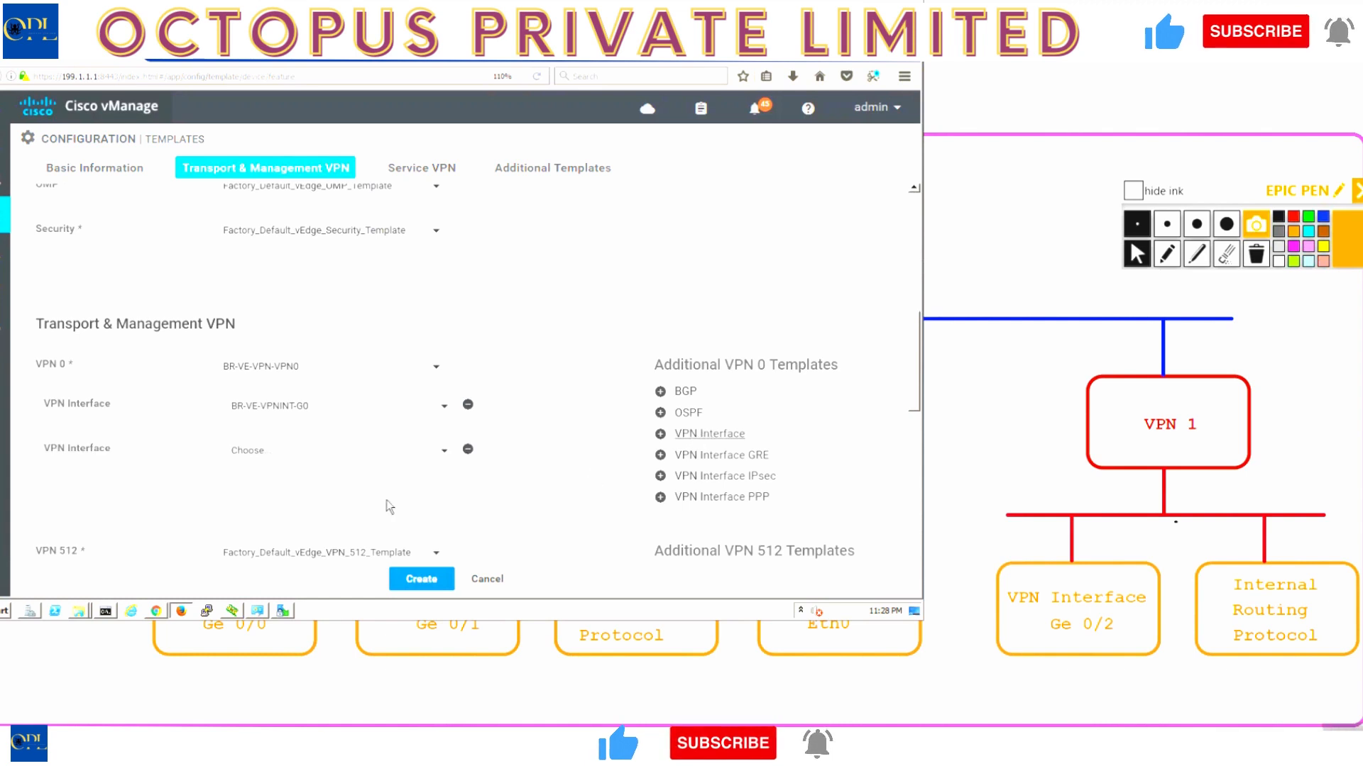
click(291, 458)
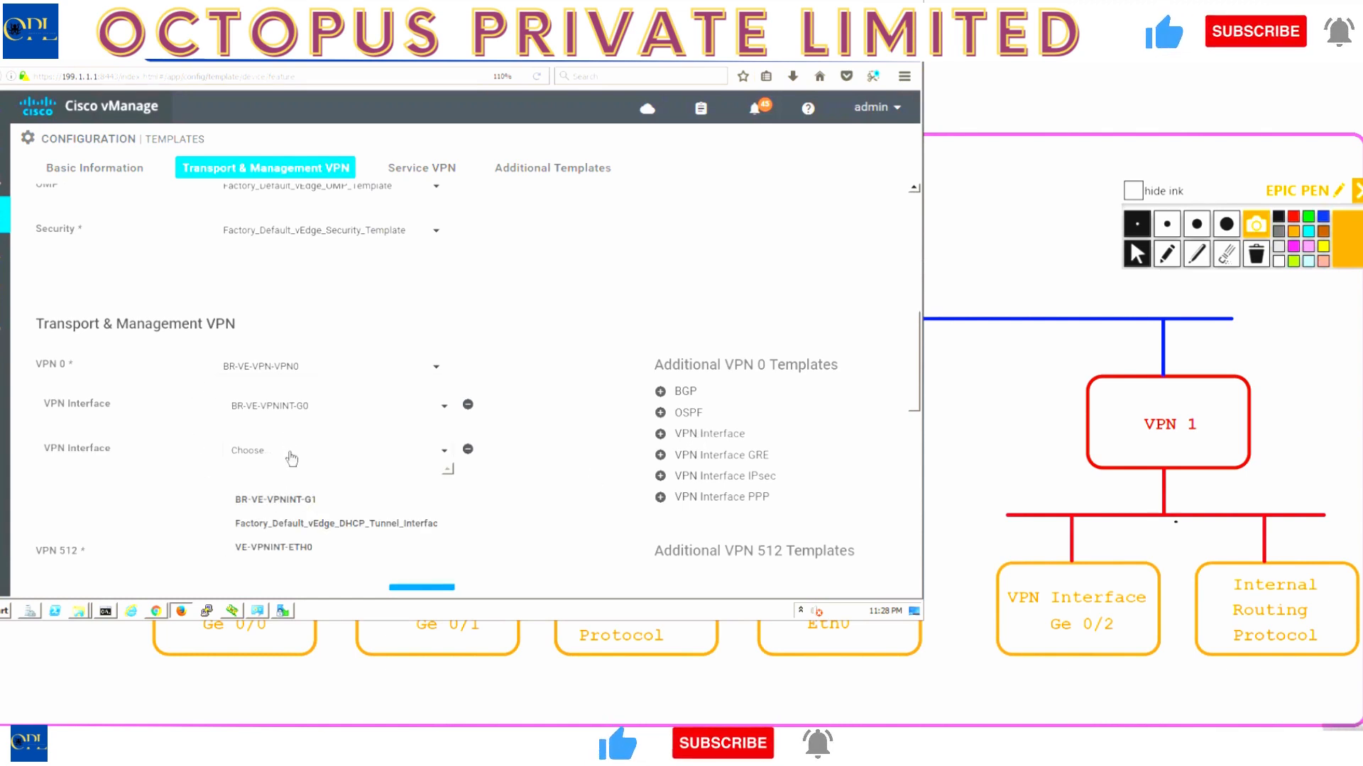
click(301, 501)
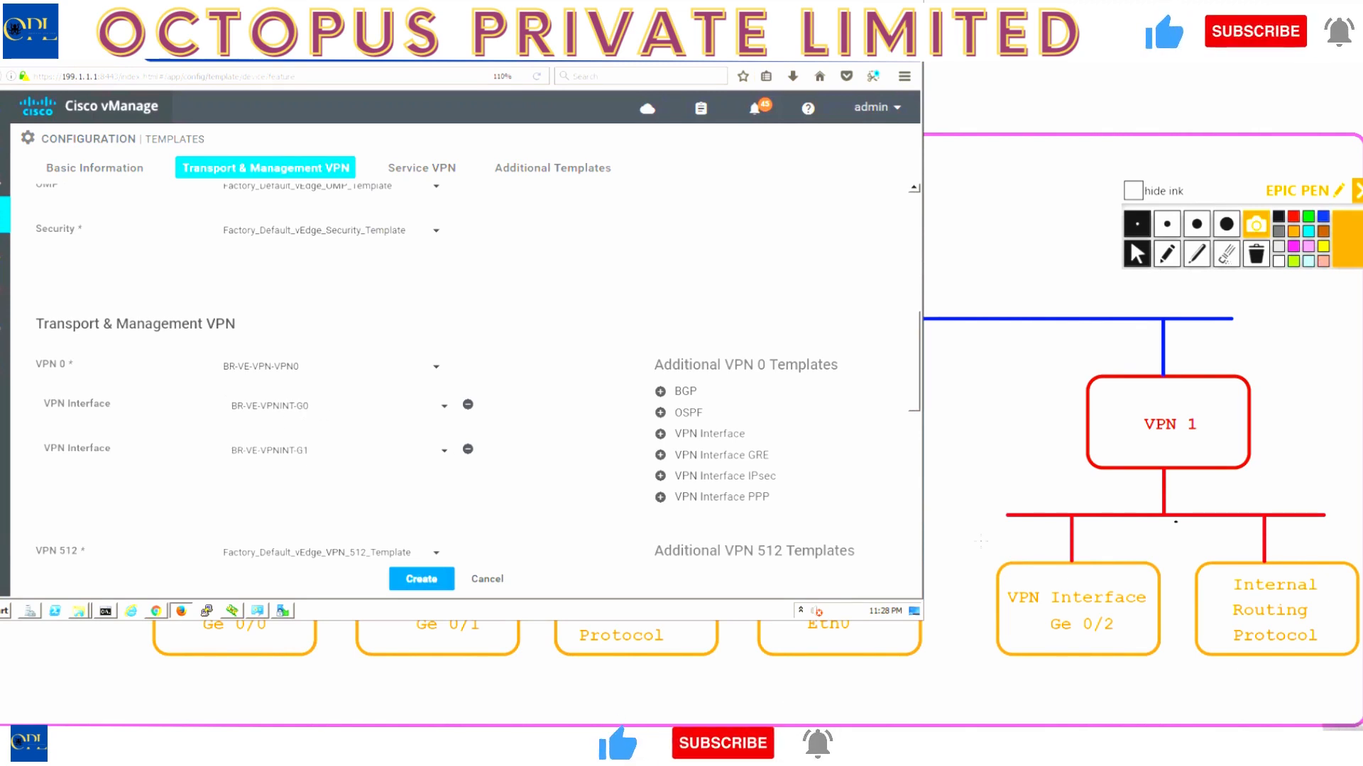
click(987, 479)
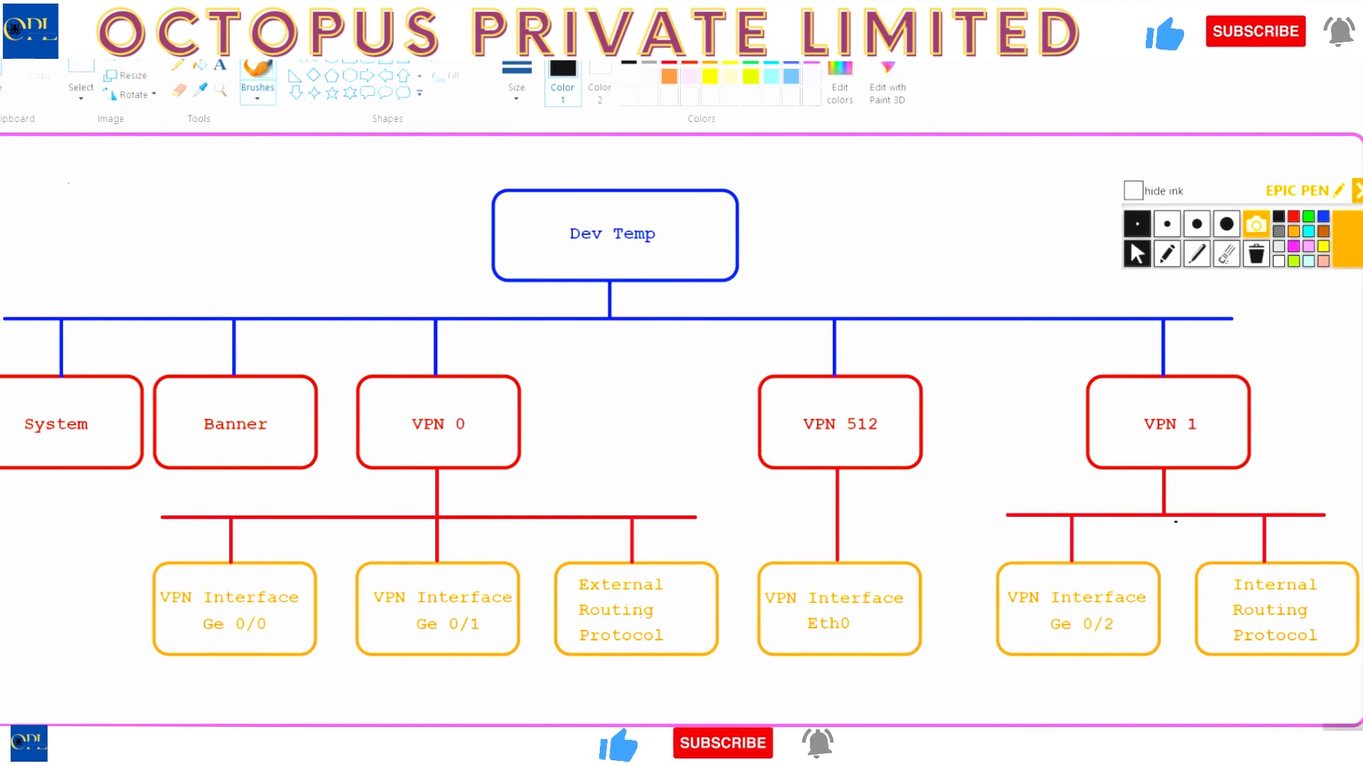
key(alt+Tab)
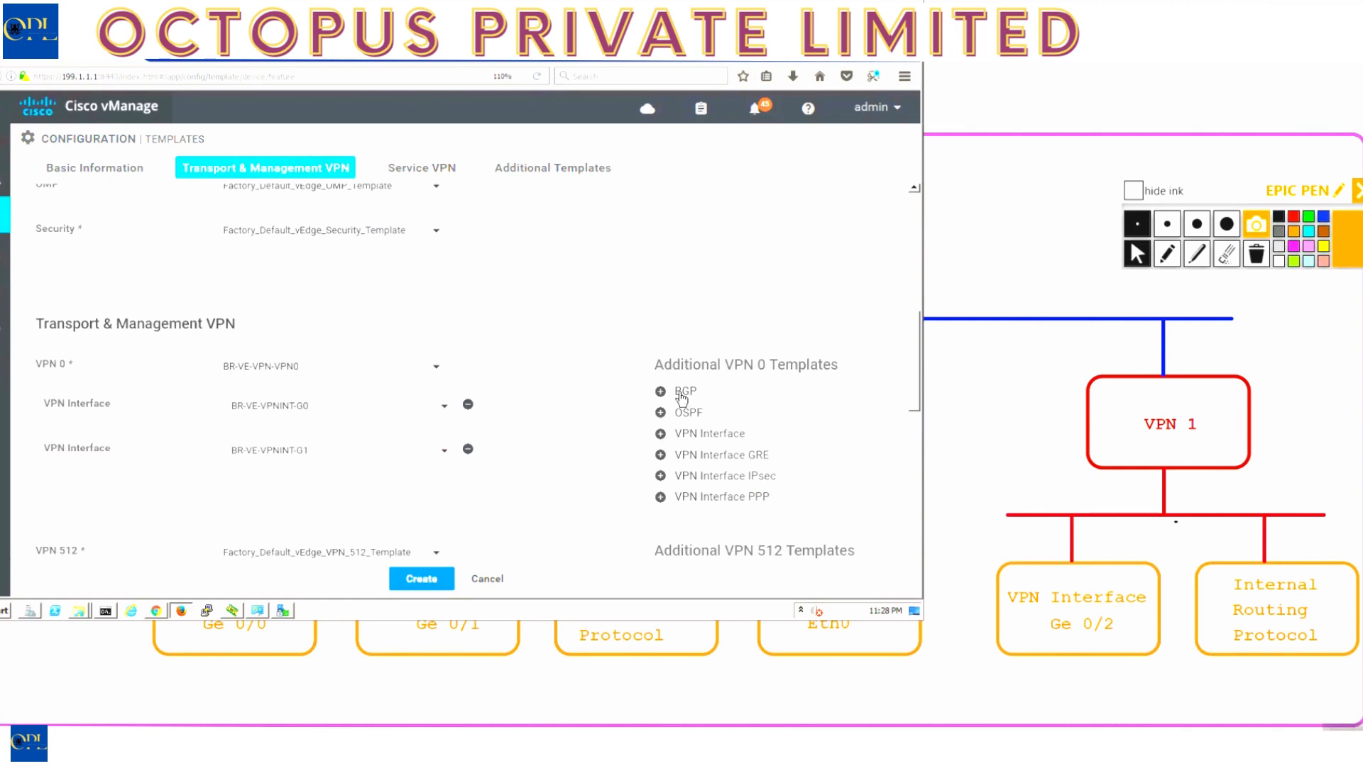
- Add OSPF template BR-VE-OSPF-VPN0 under VPN 0
click(687, 413)
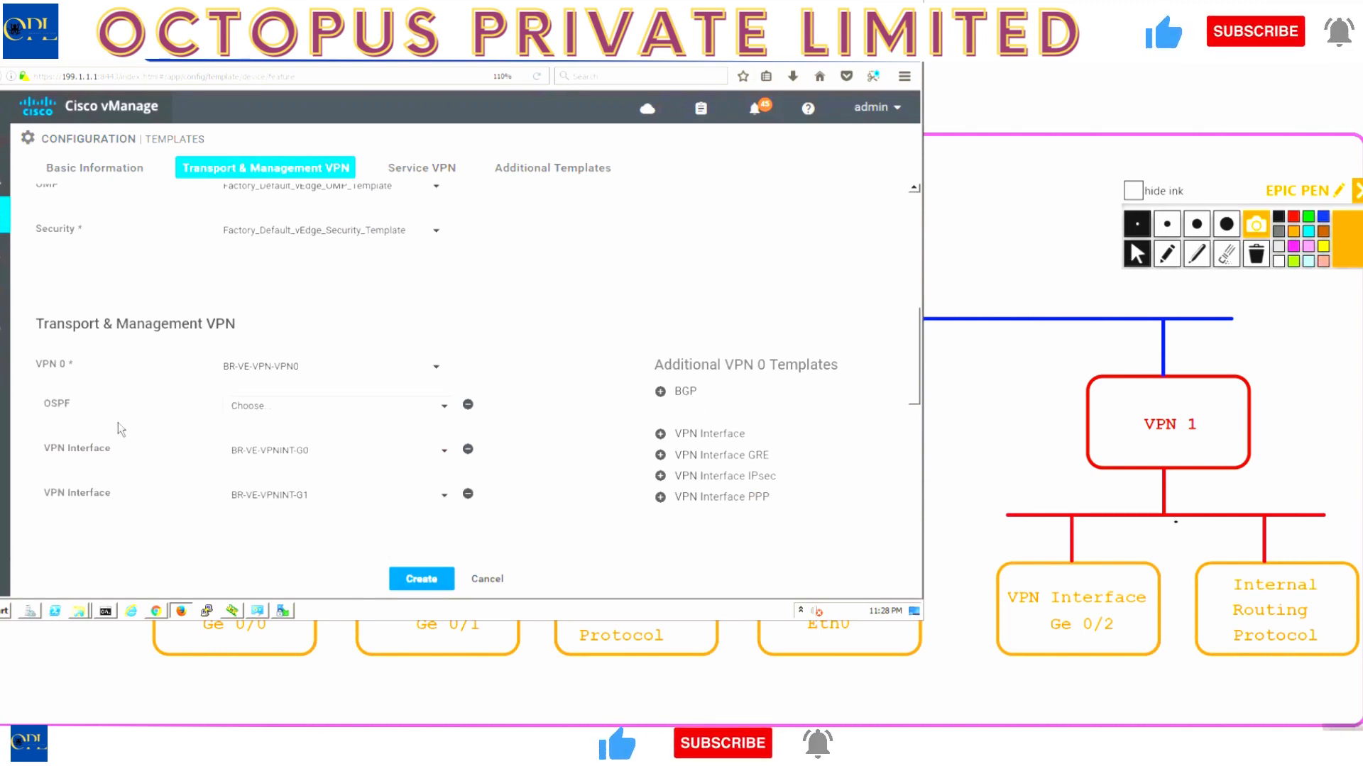
click(245, 407)
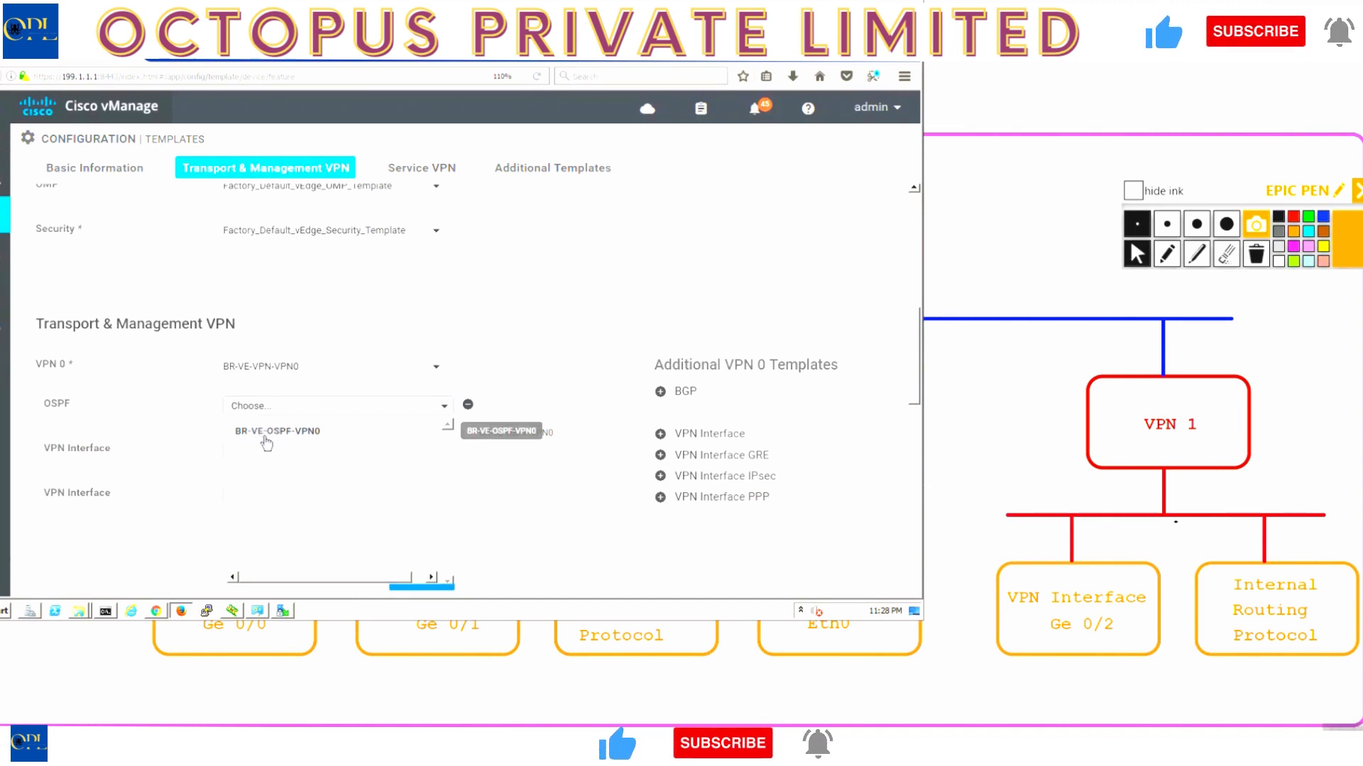
click(323, 435)
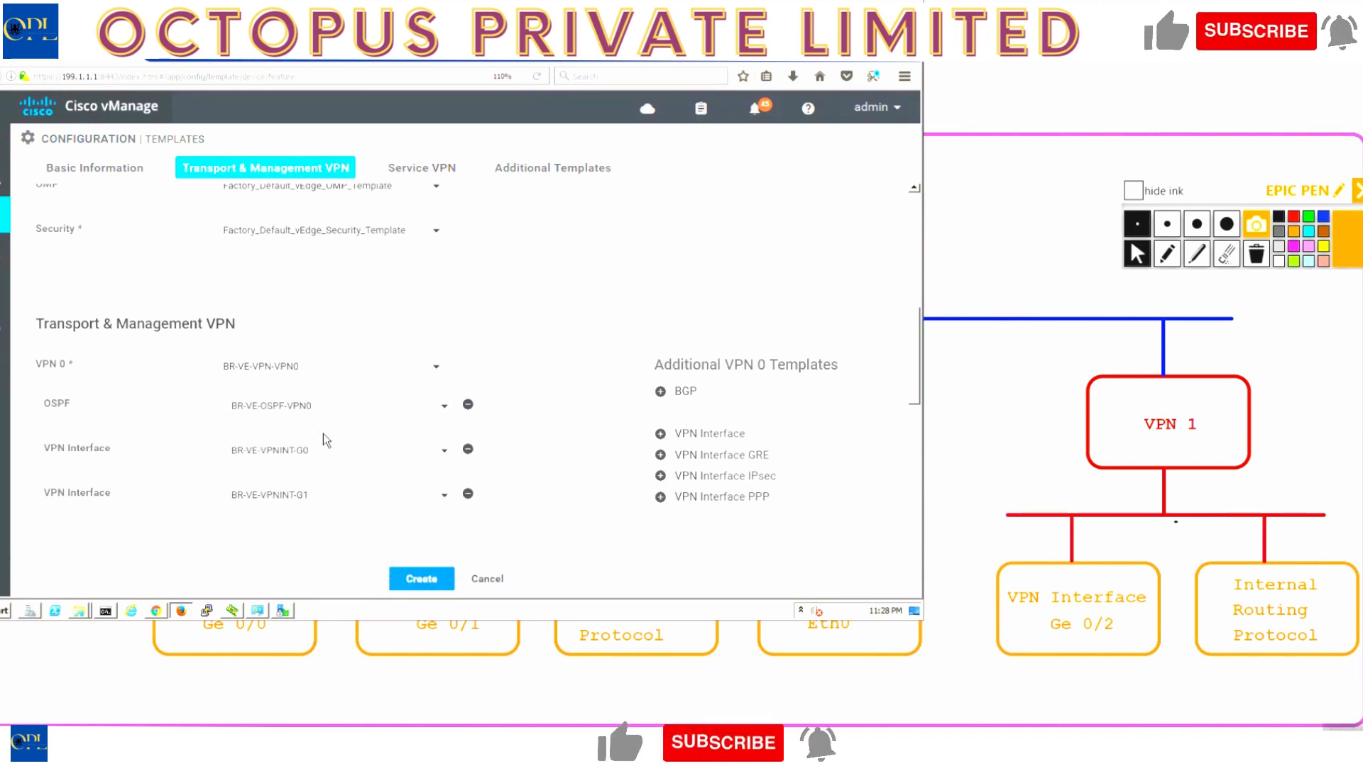
- Set VPN 512 to VE-VPN-VPN512 with VPN interface VE-VPNINT-ETH0
scroll(312, 533, down, 5)
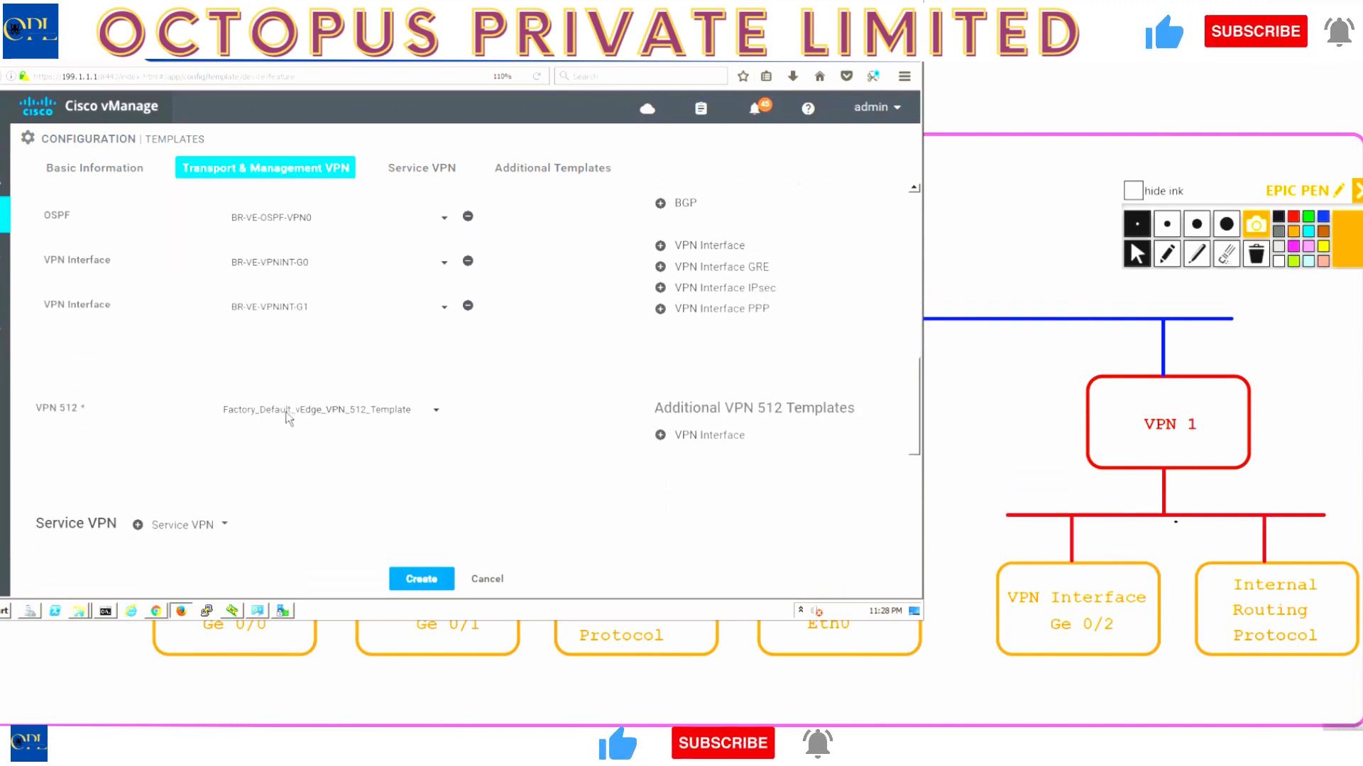
click(290, 413)
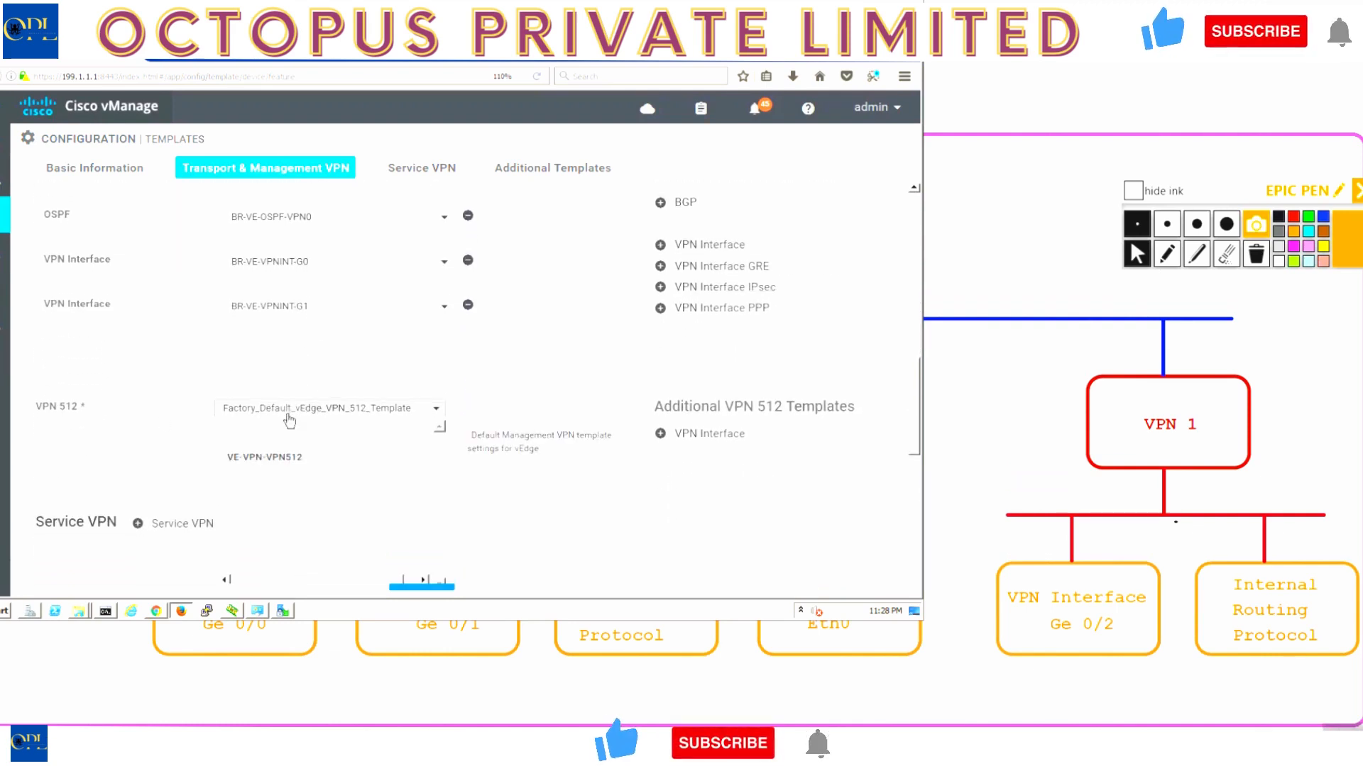
click(268, 460)
click(720, 435)
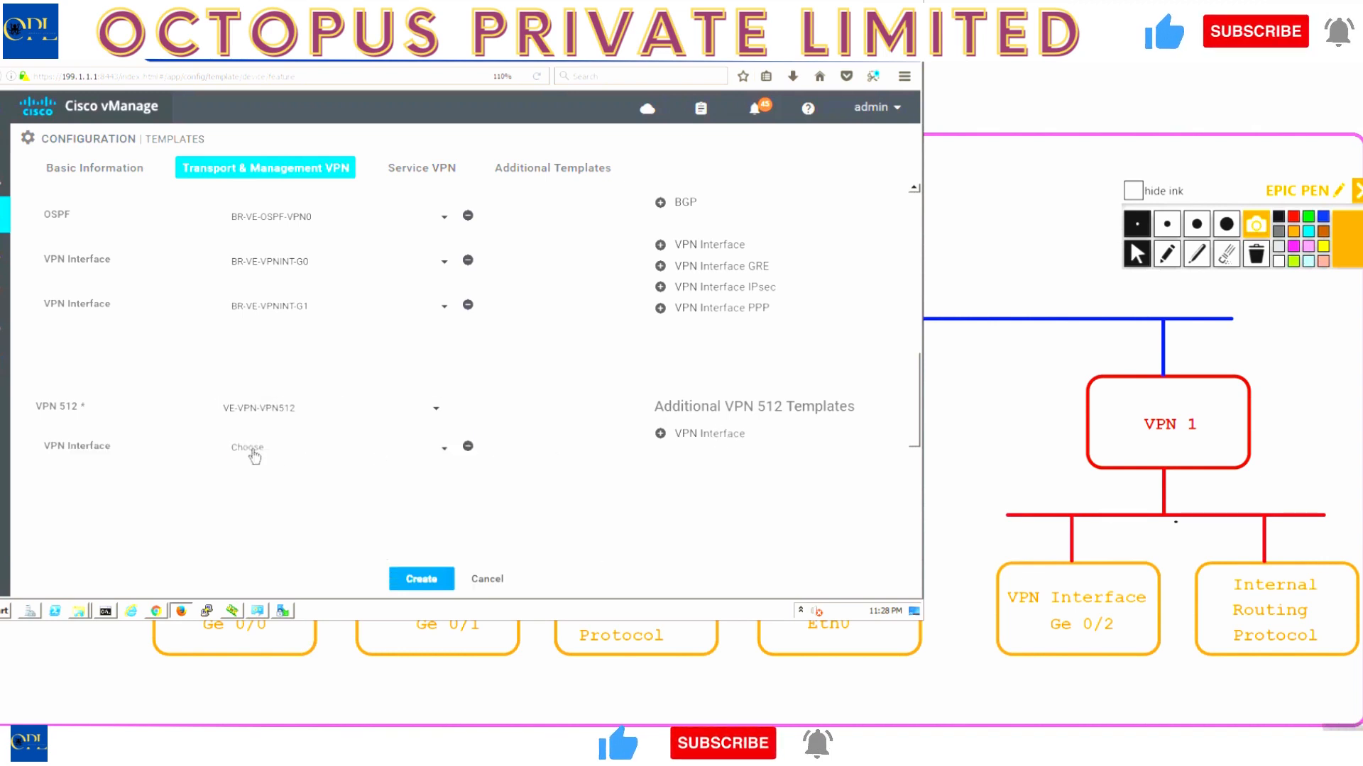
click(259, 449)
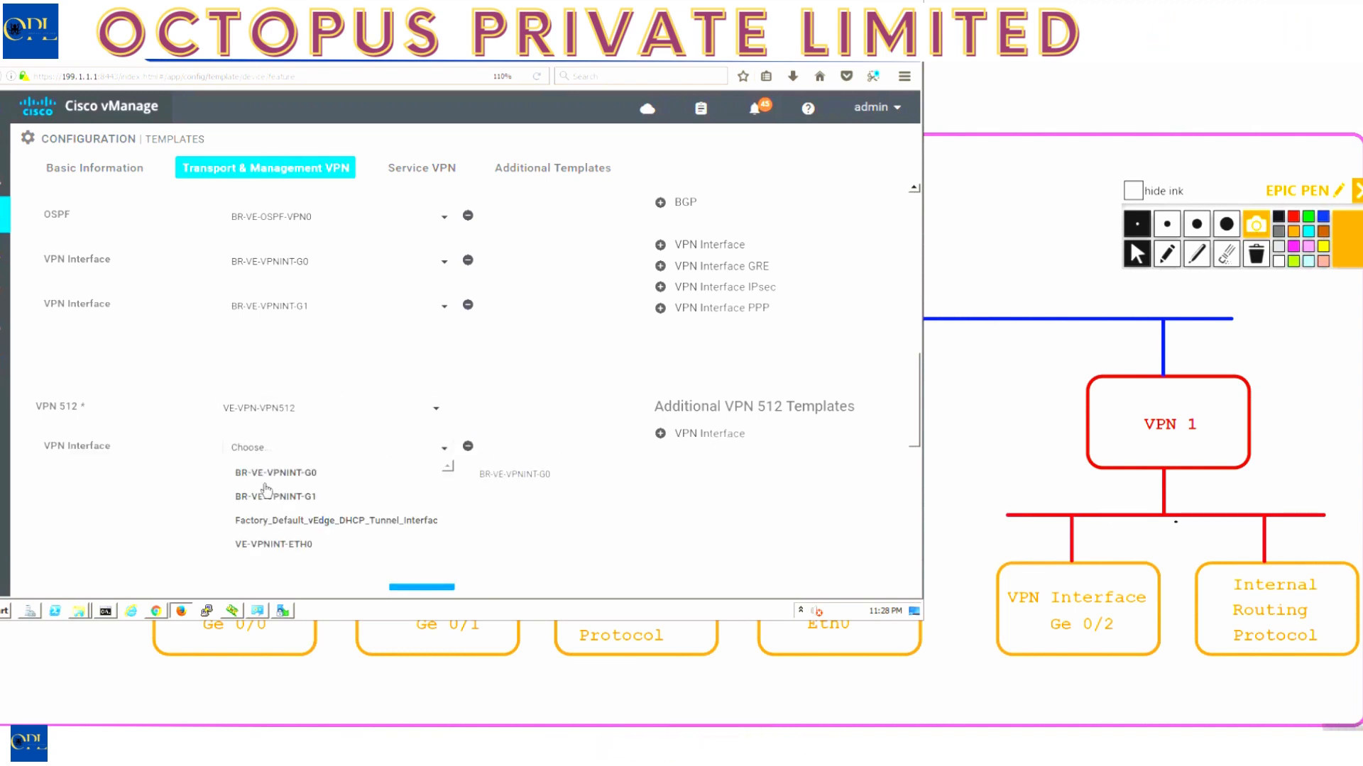
click(273, 544)
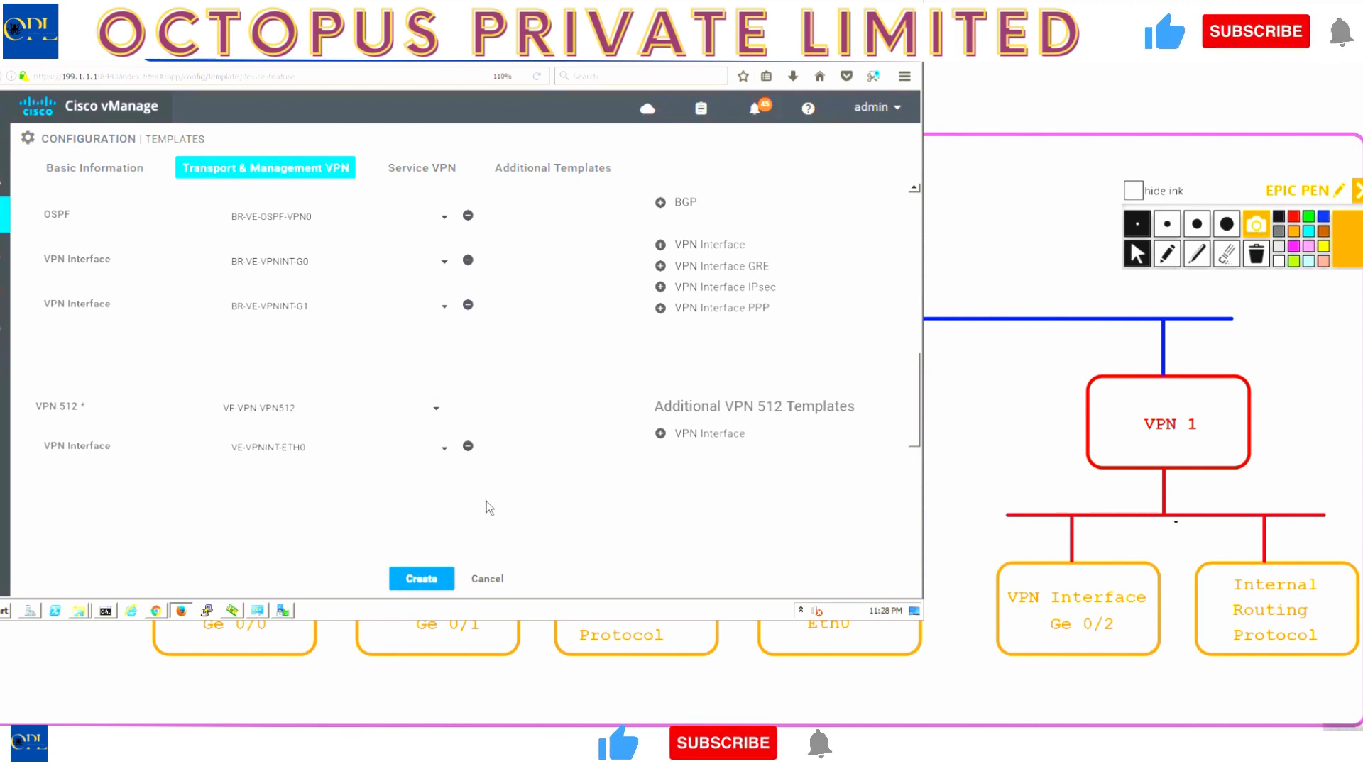
scroll(488, 505, down, 3)
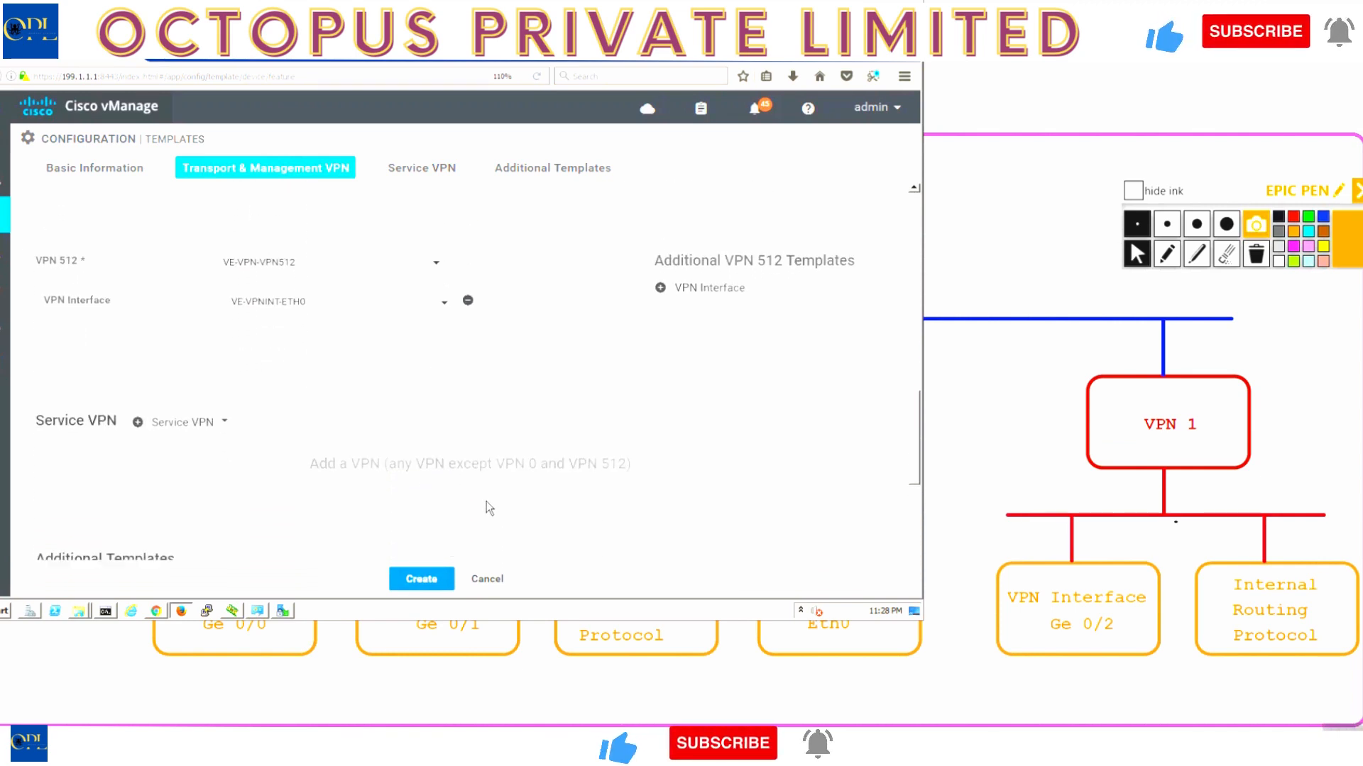
scroll(82, 422, down, 1)
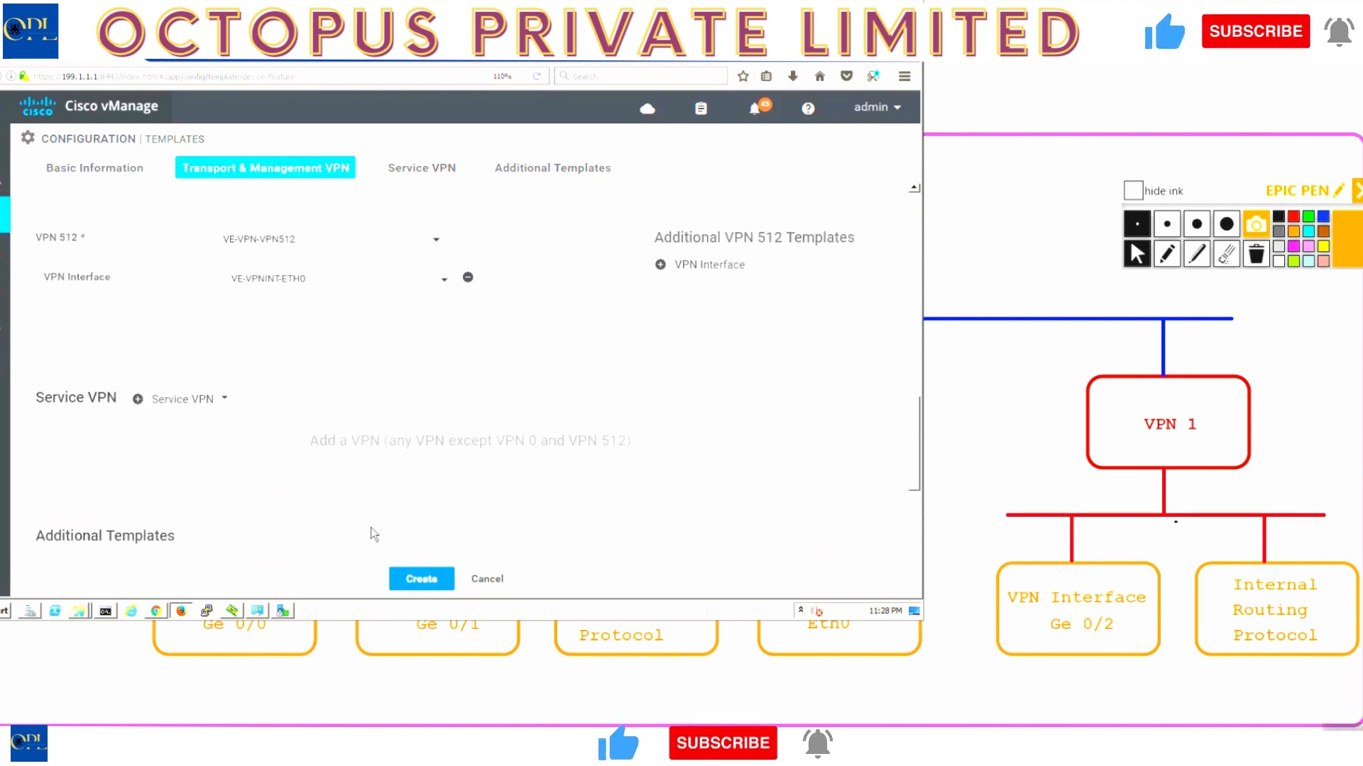
- Save BR-VE-DEV-TEMP, then select vEdge2, vEdge3 and vEdge4 in its Attach Devices dialog
click(405, 580)
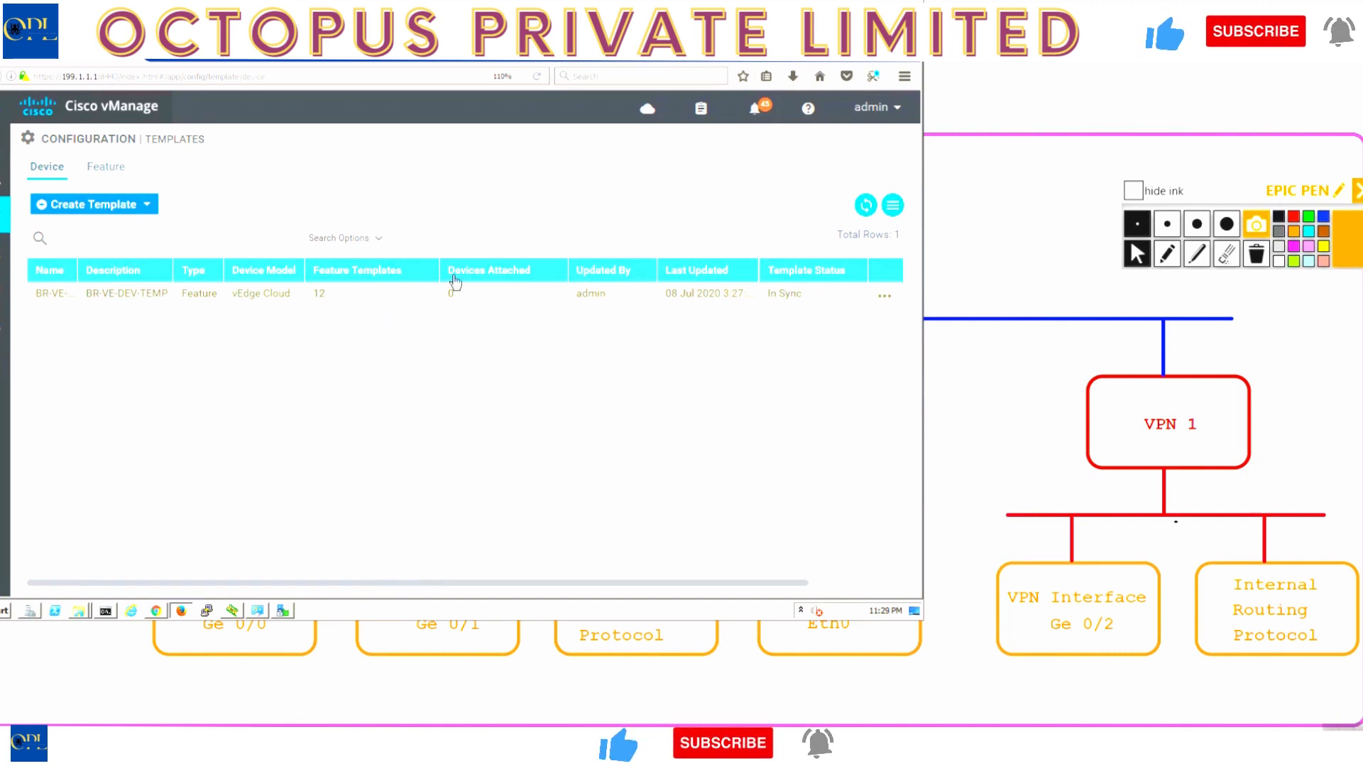
click(891, 301)
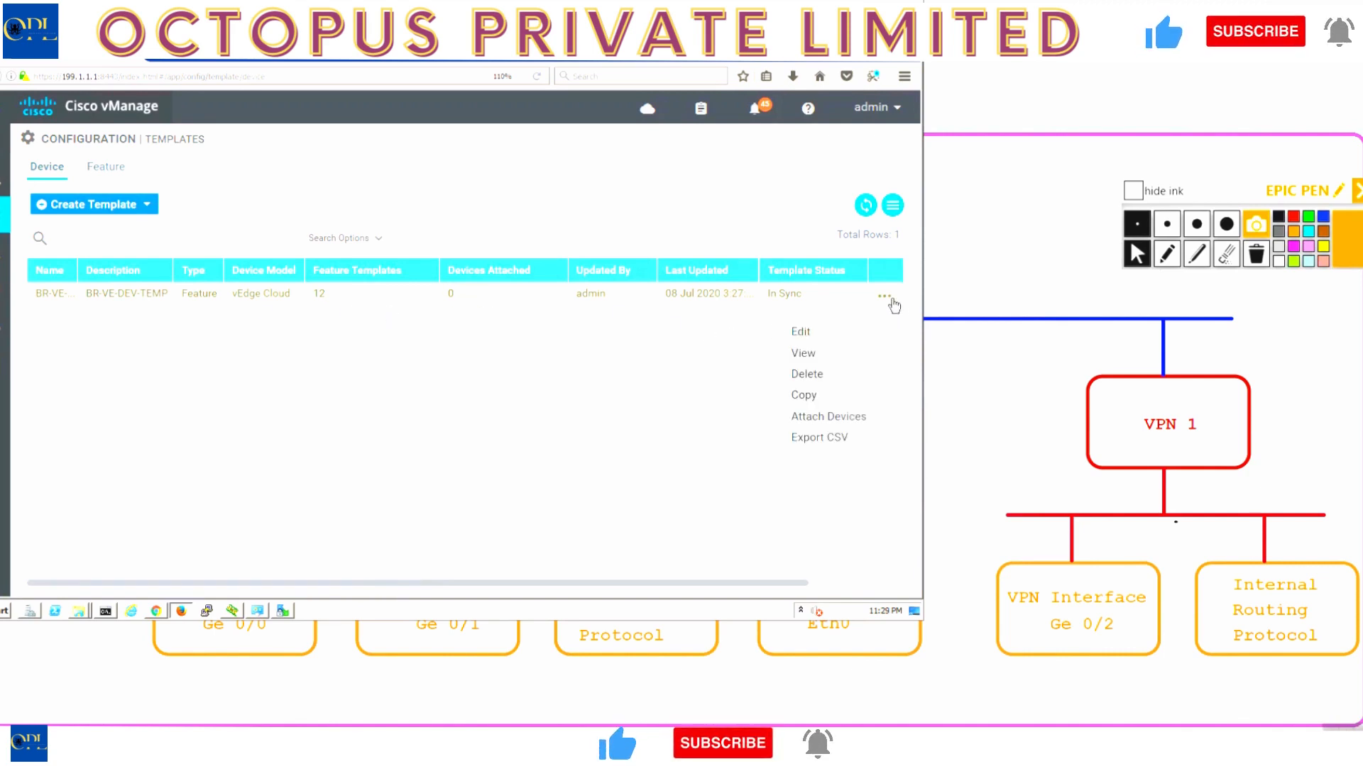
click(814, 429)
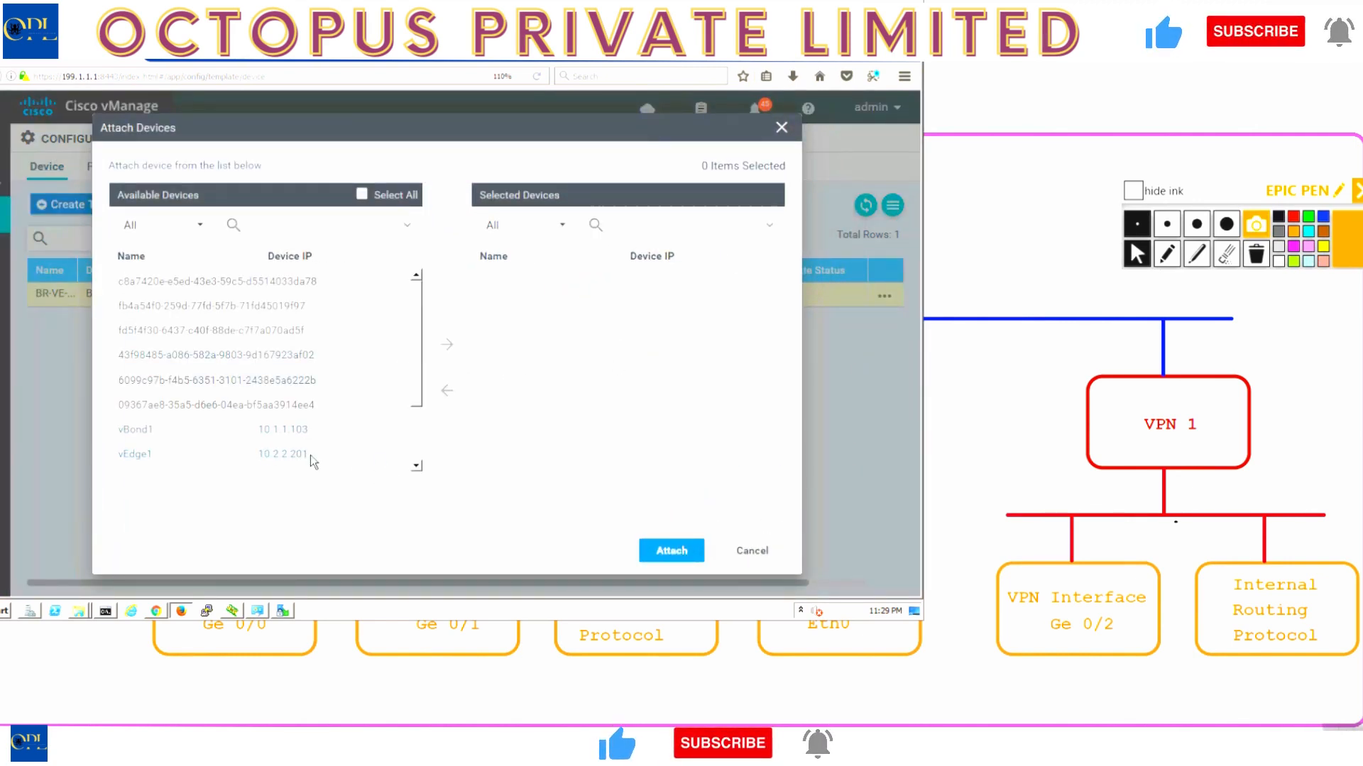
scroll(414, 467, down, 2)
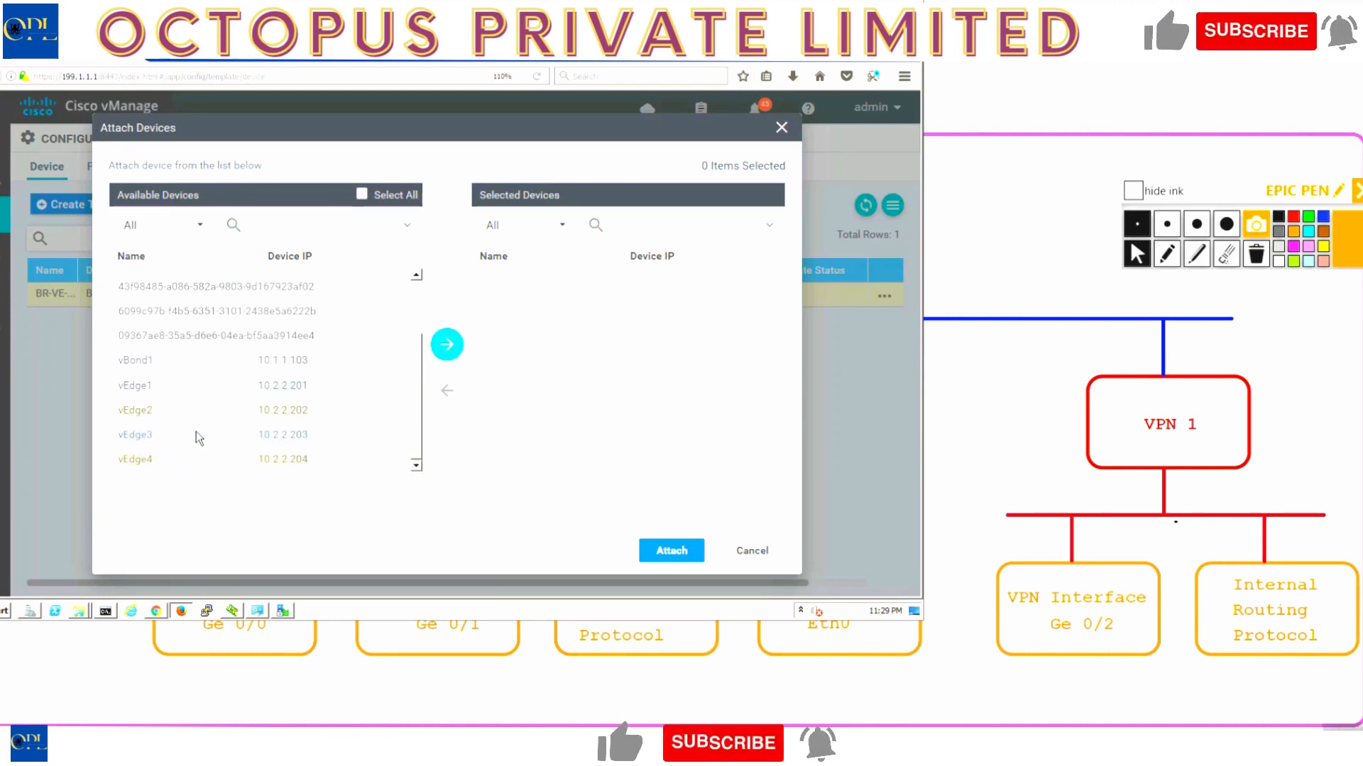
click(447, 344)
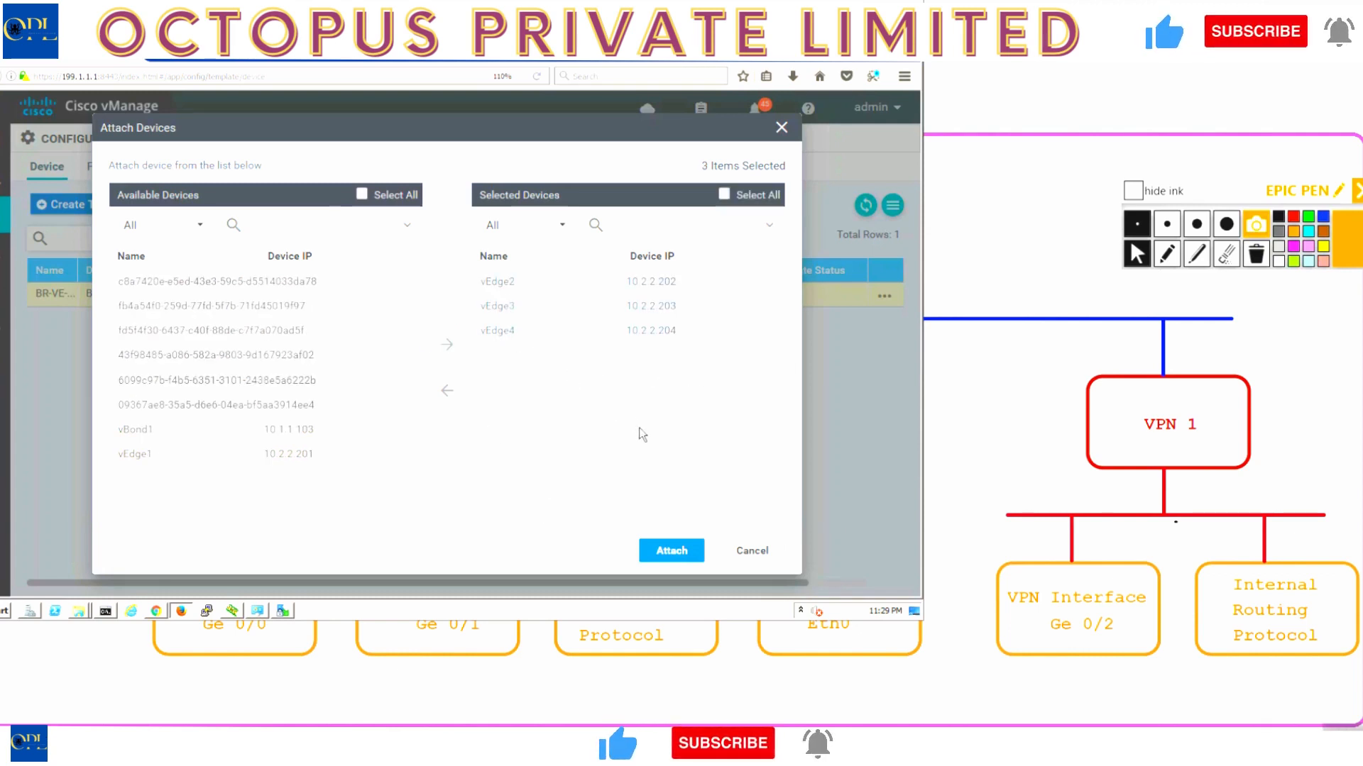
- Attach the three vEdges and bring up the actions for the vEdge2 row
click(665, 551)
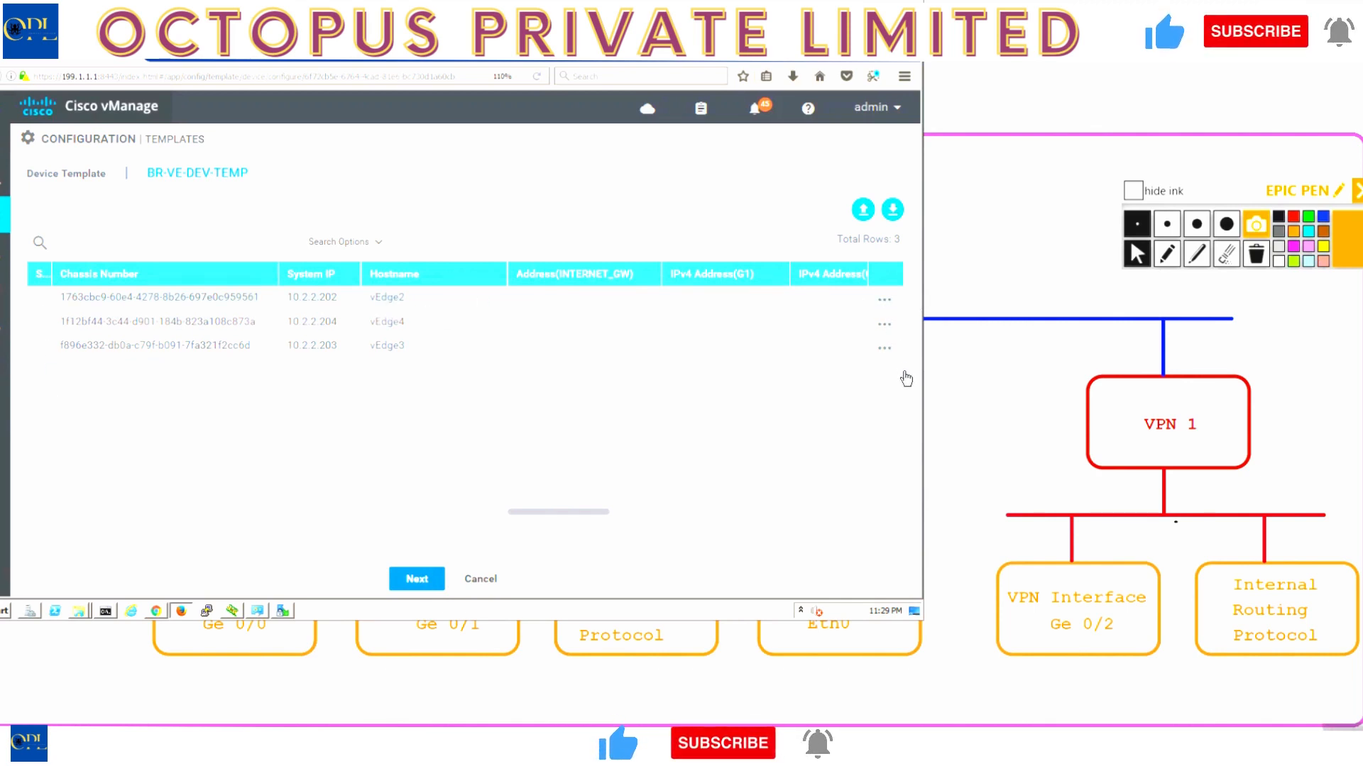
click(886, 301)
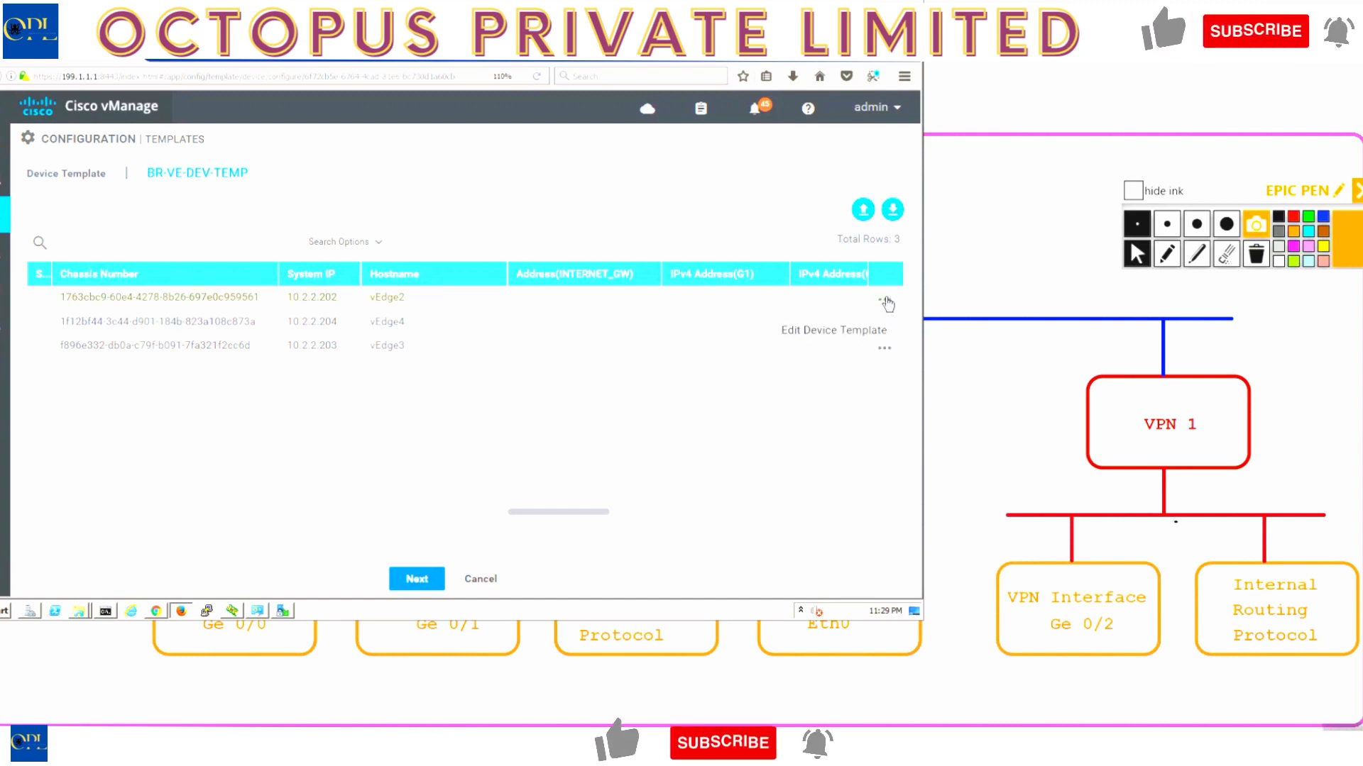
- Edit vEdge2's values: INTERNET_GW address 192.1.102.254, then begin the G1 IPv4 address
click(839, 331)
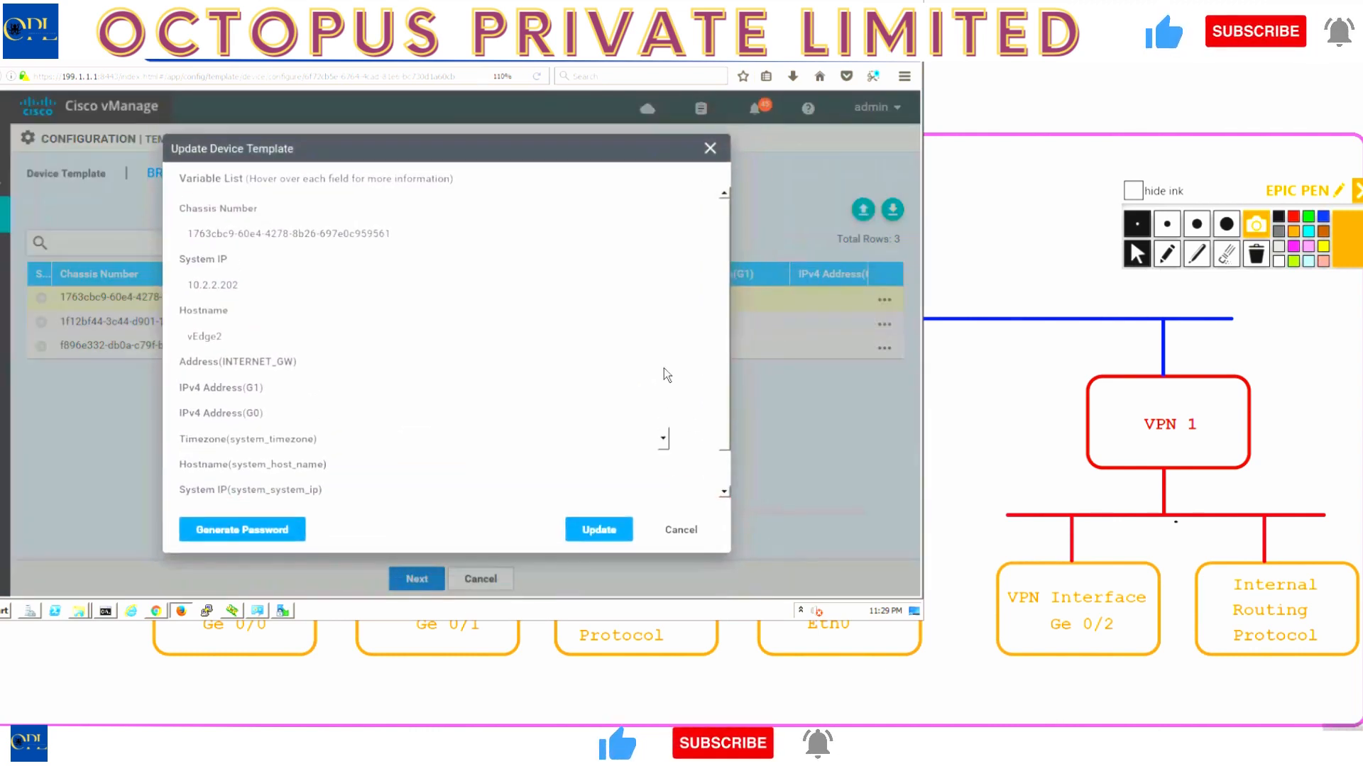
scroll(725, 347, down, 1)
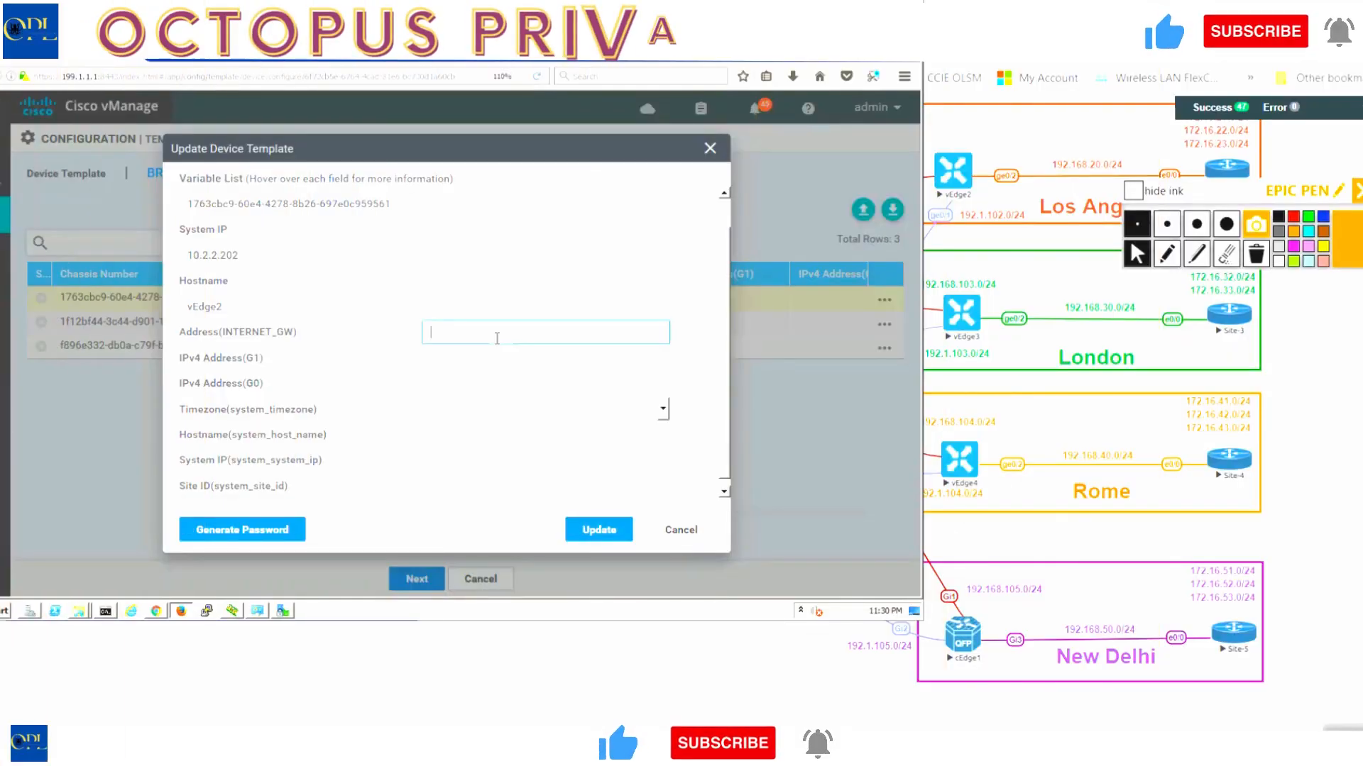
text(192.1.102.254)
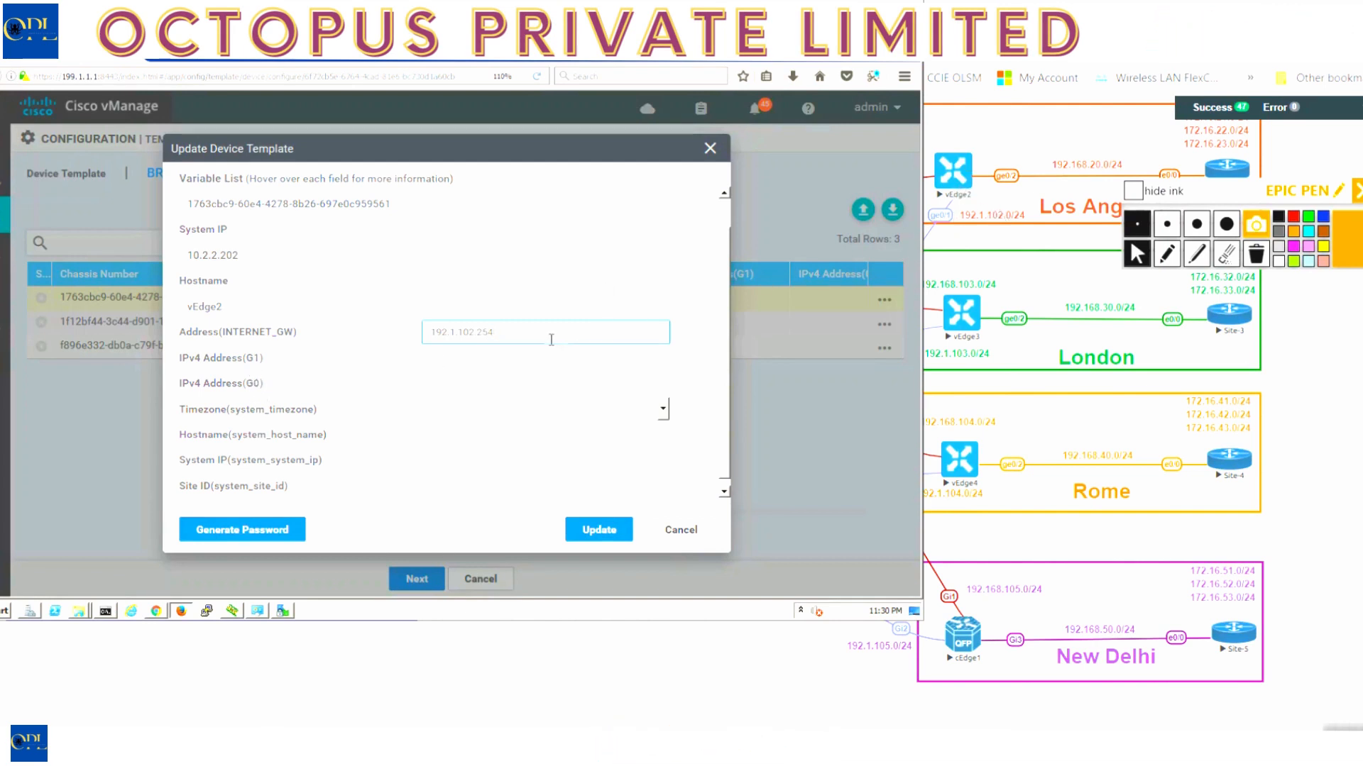
click(544, 362)
text(192)
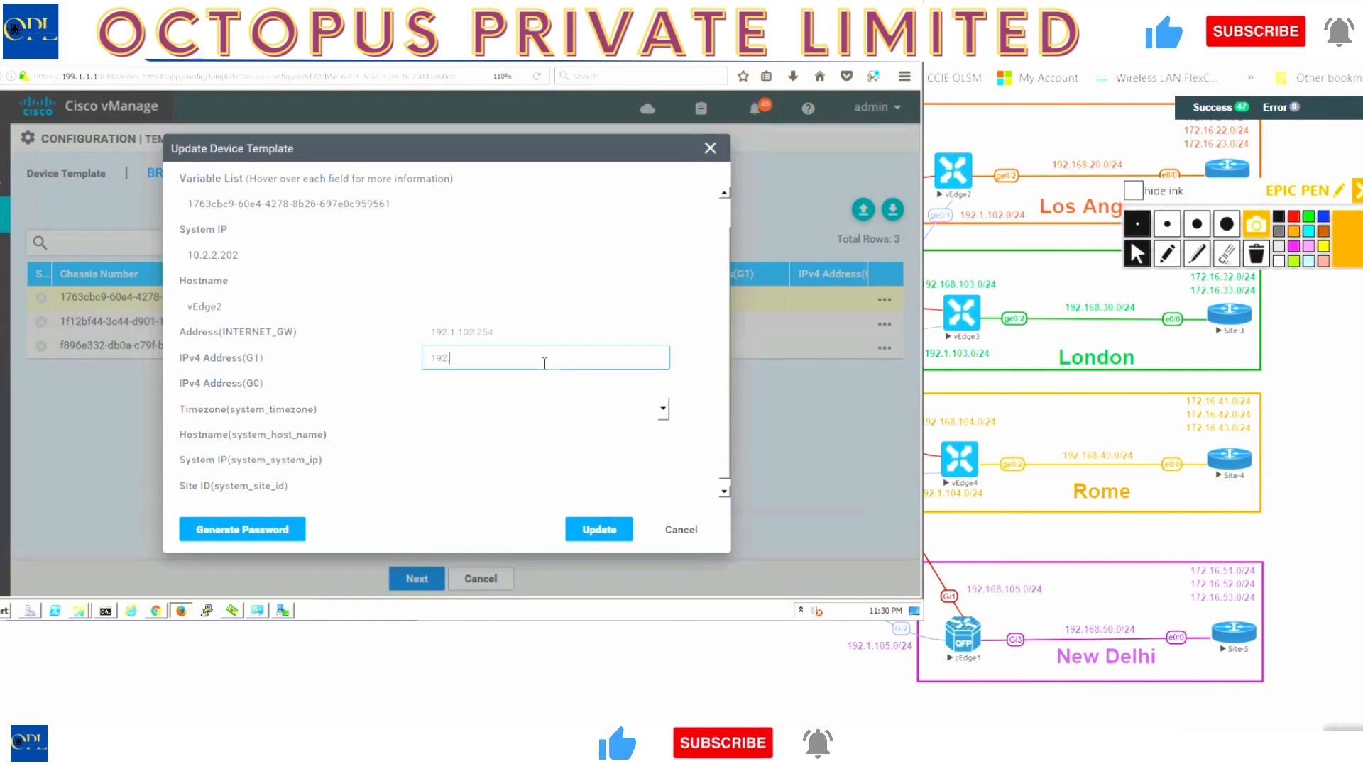
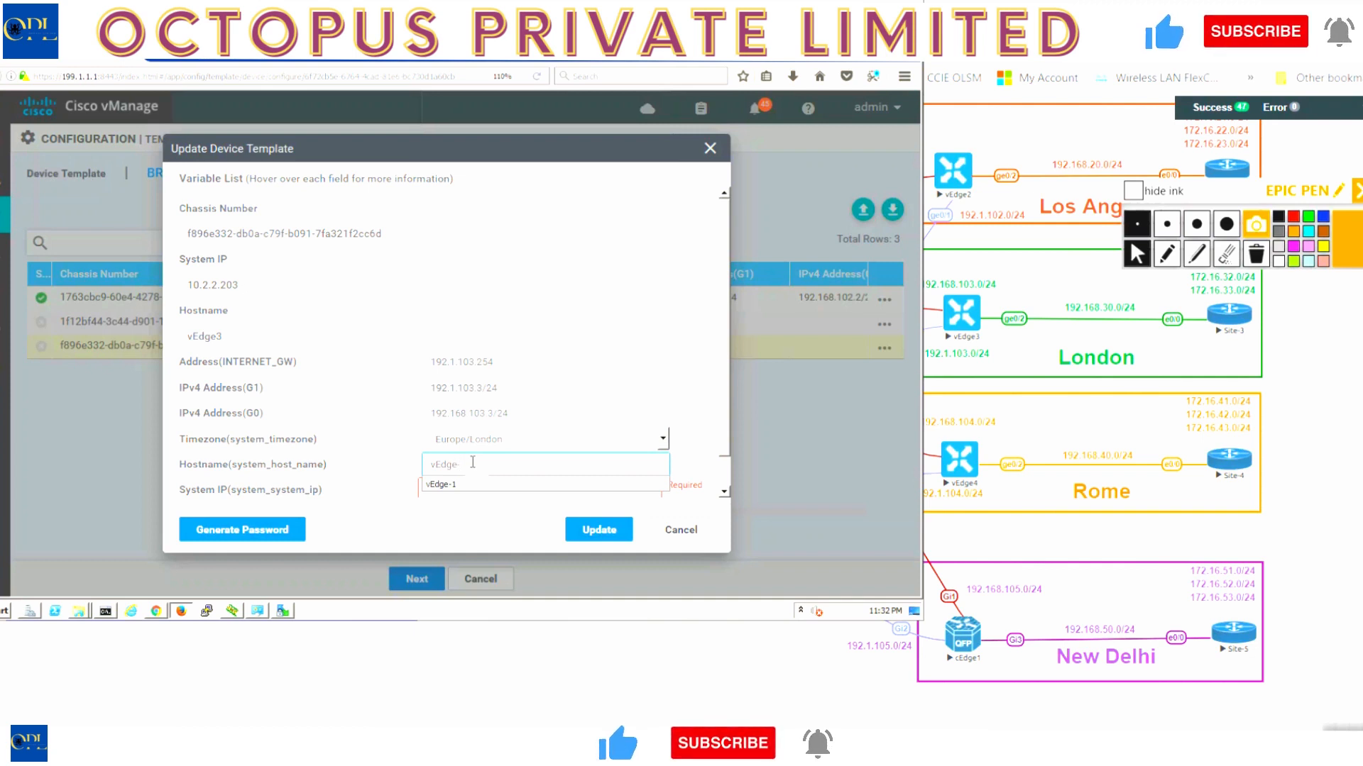
- Complete vEdge3's values with hostname vEdge-3, system IP 10.2.2.203 and site ID 3, then update
text(3)
key(Tab)
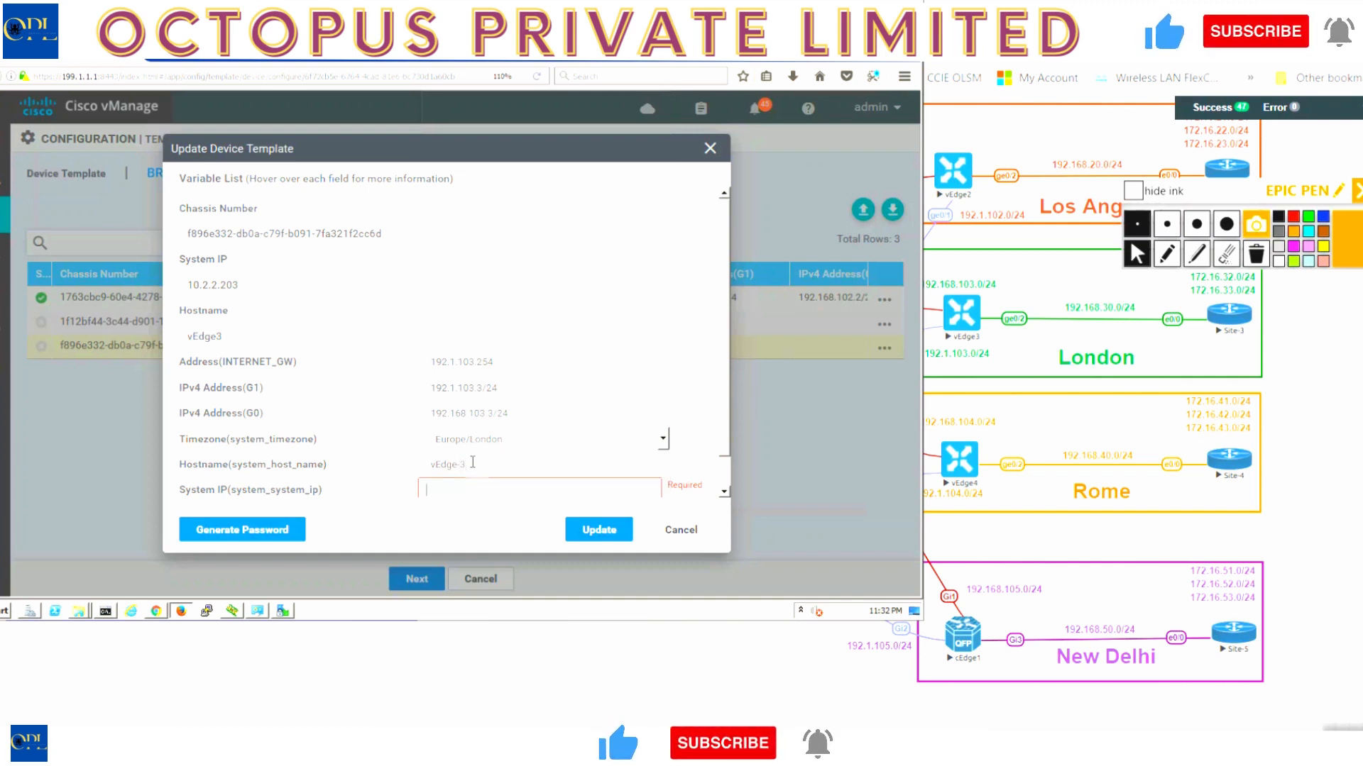
scroll(472, 462, down, 1)
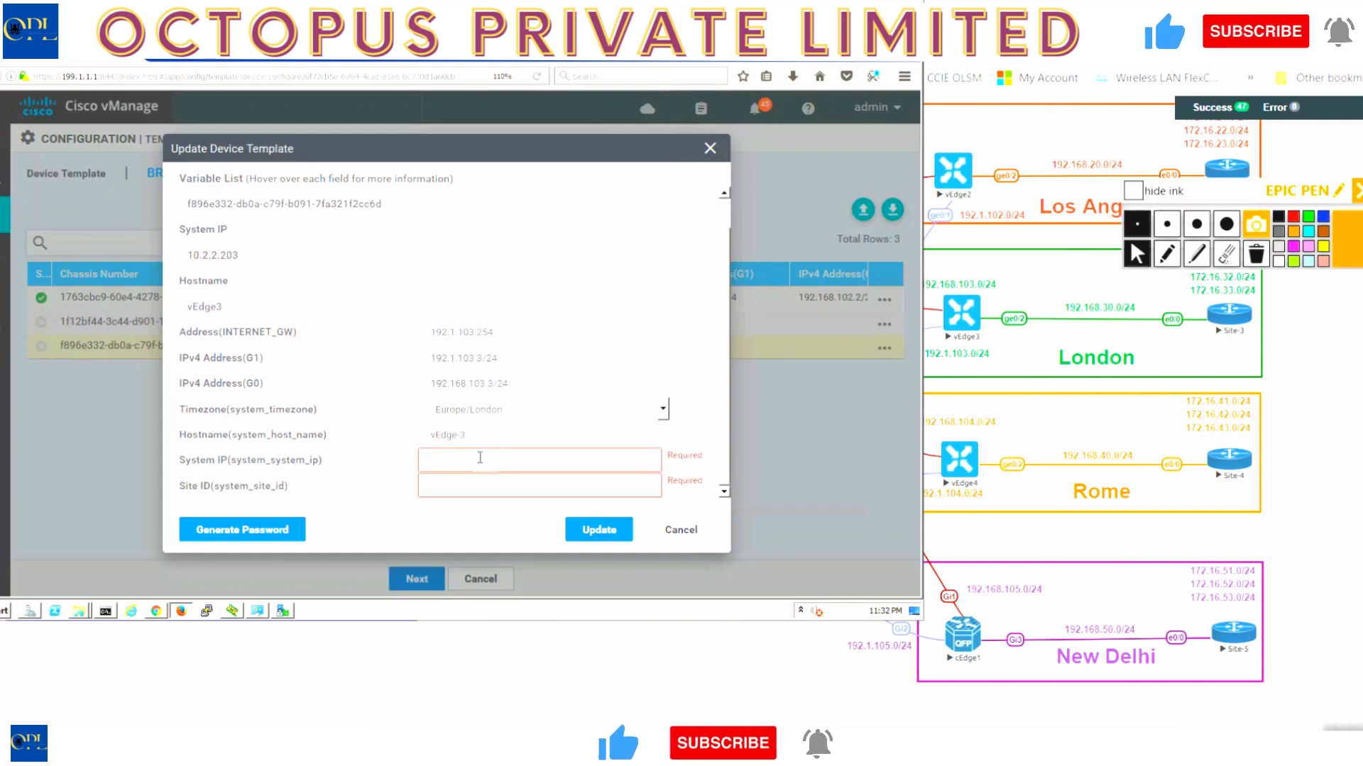
click(480, 458)
text(10.2.2.2)
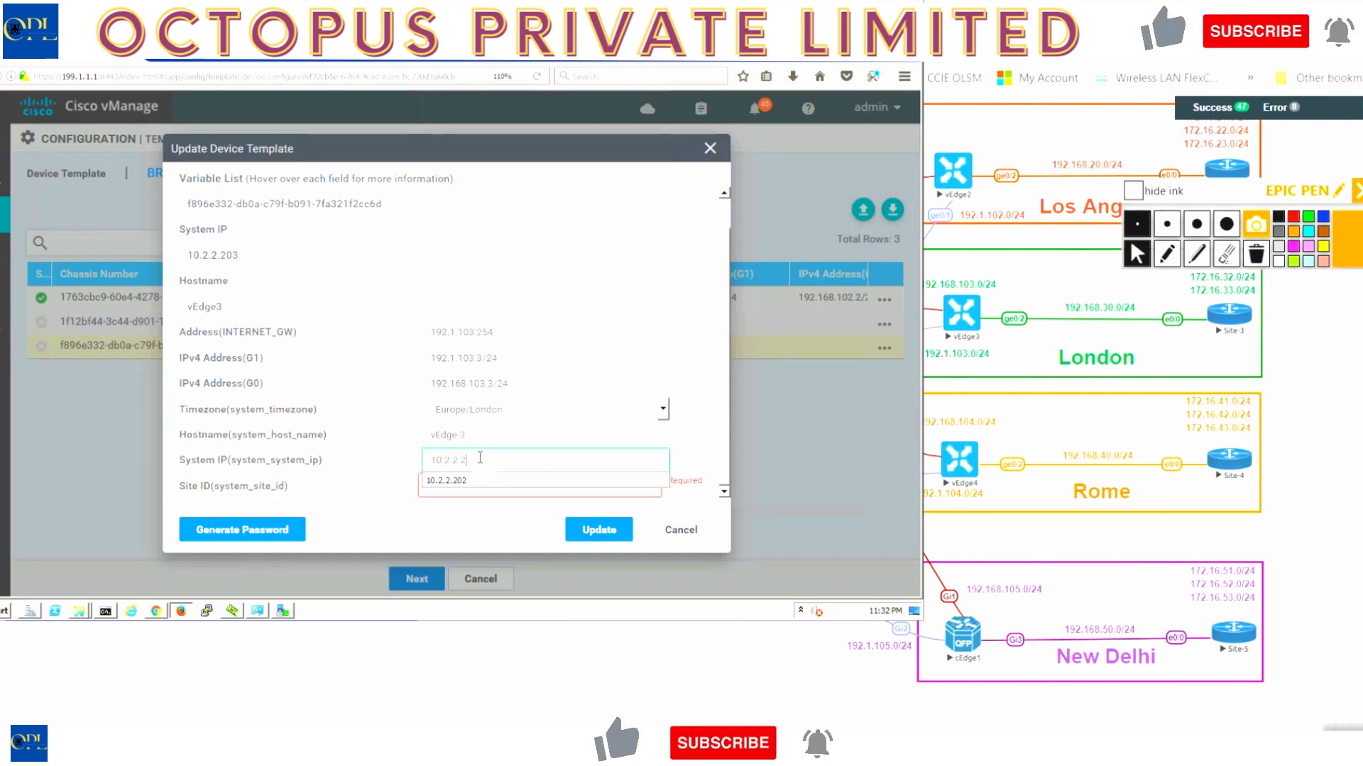
text(03)
key(Tab)
text(3)
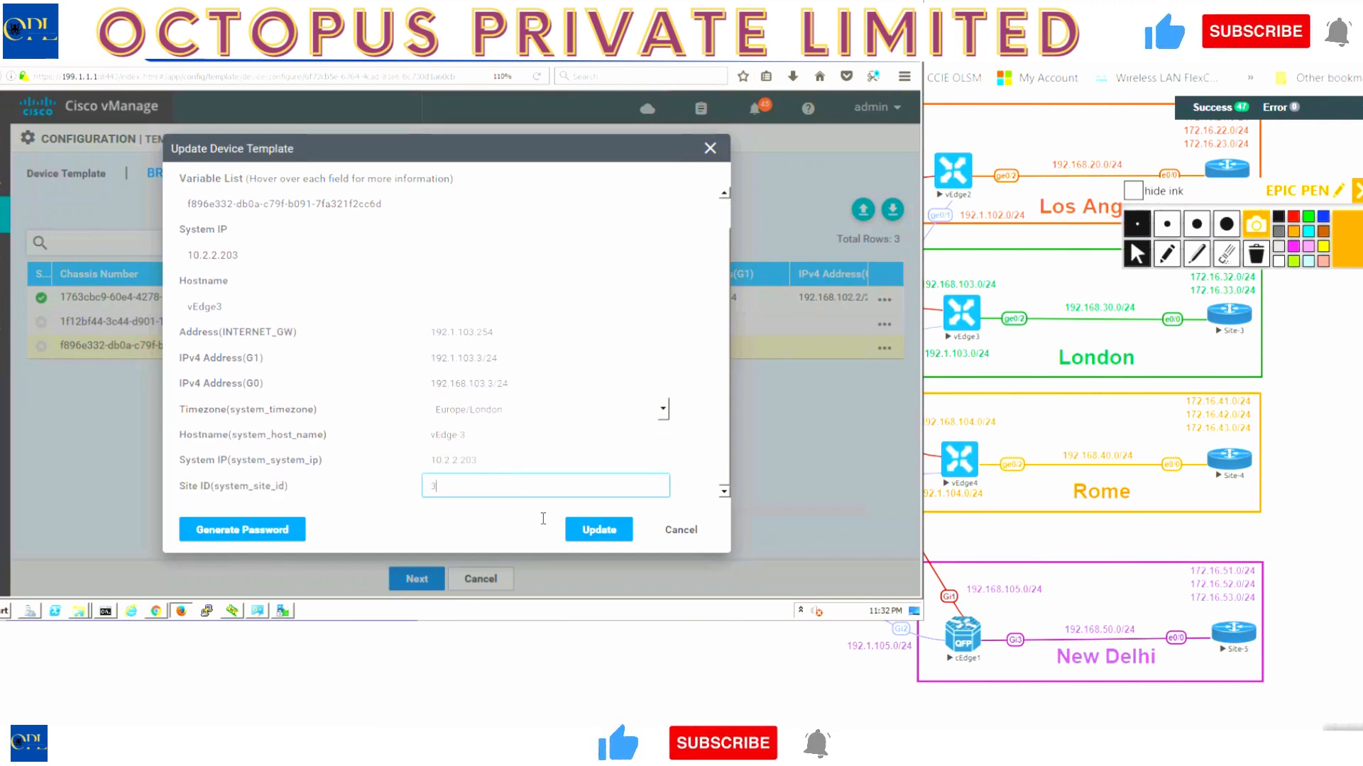
click(598, 529)
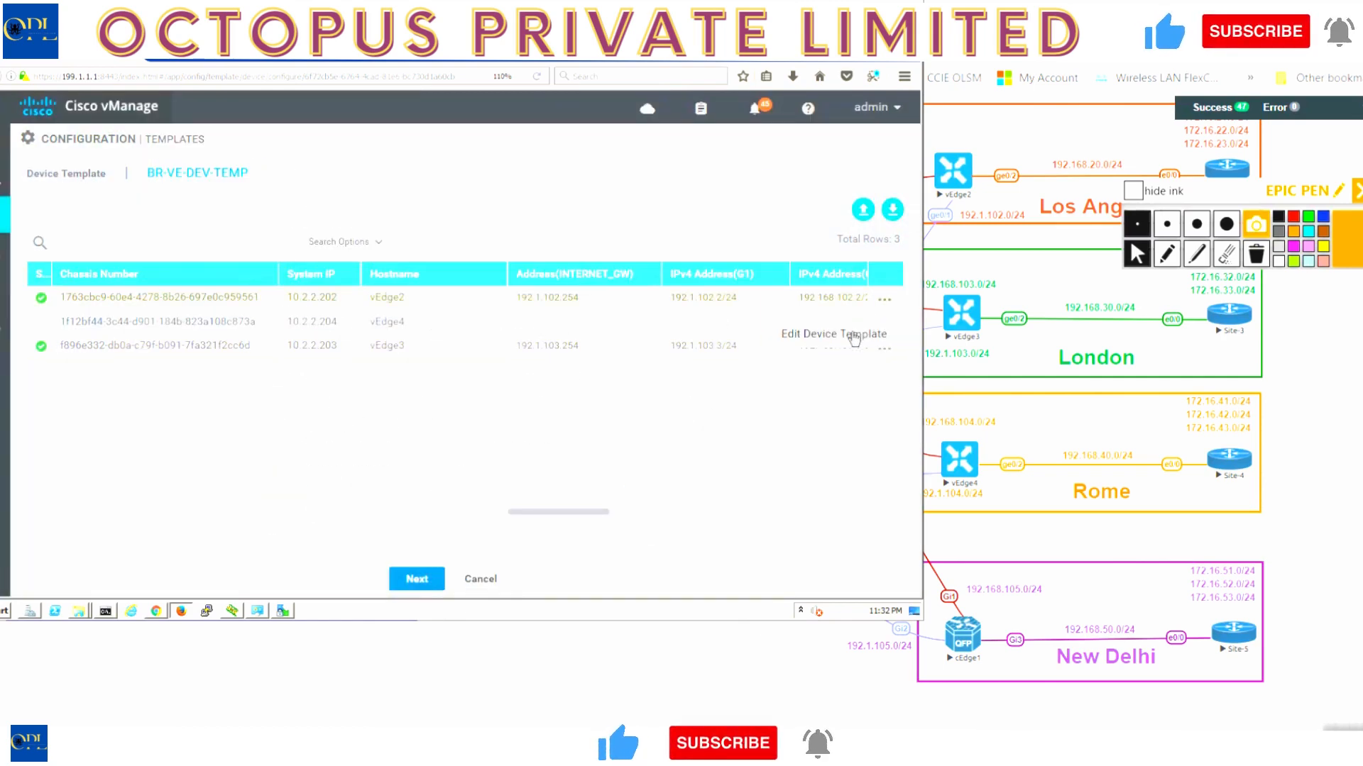
- Correct vEdge2's hostname to vEdge-2 and save, then open vEdge4's template variables
click(855, 336)
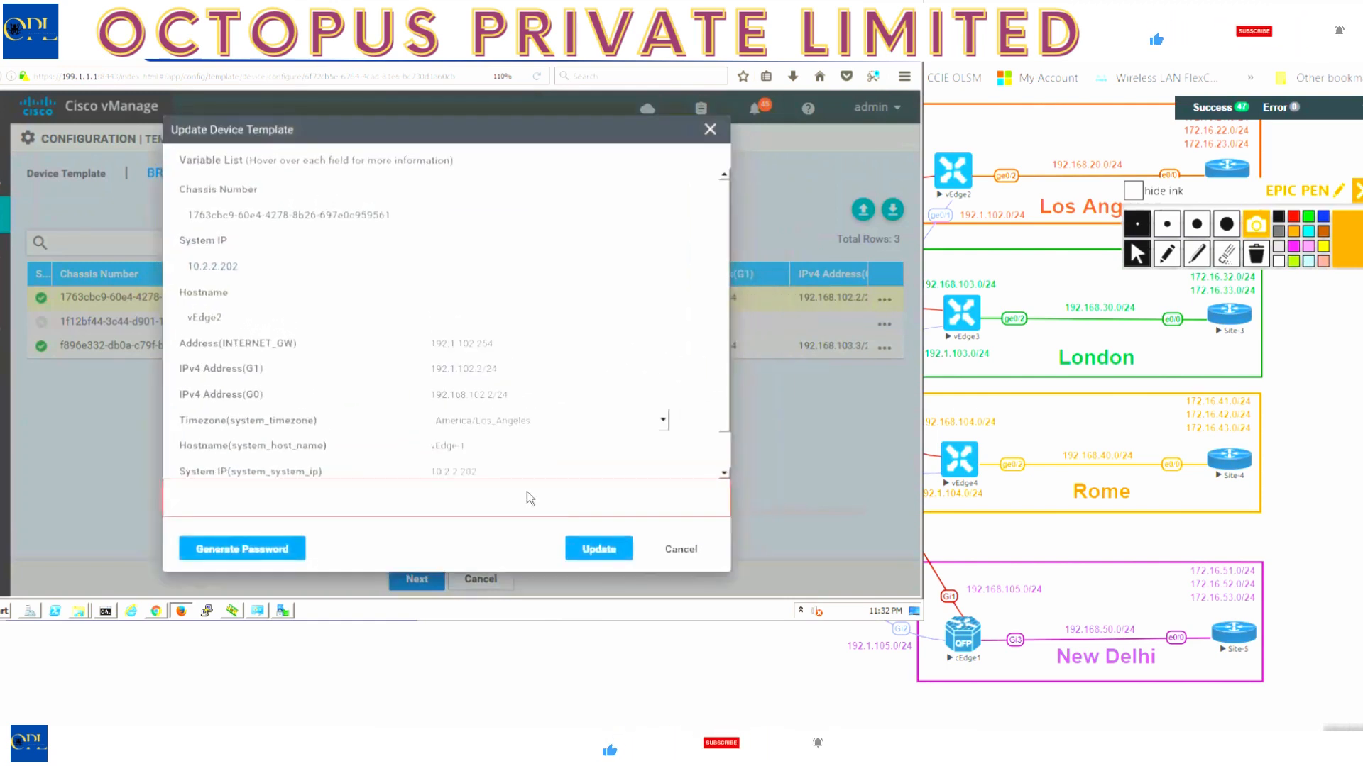
click(486, 462)
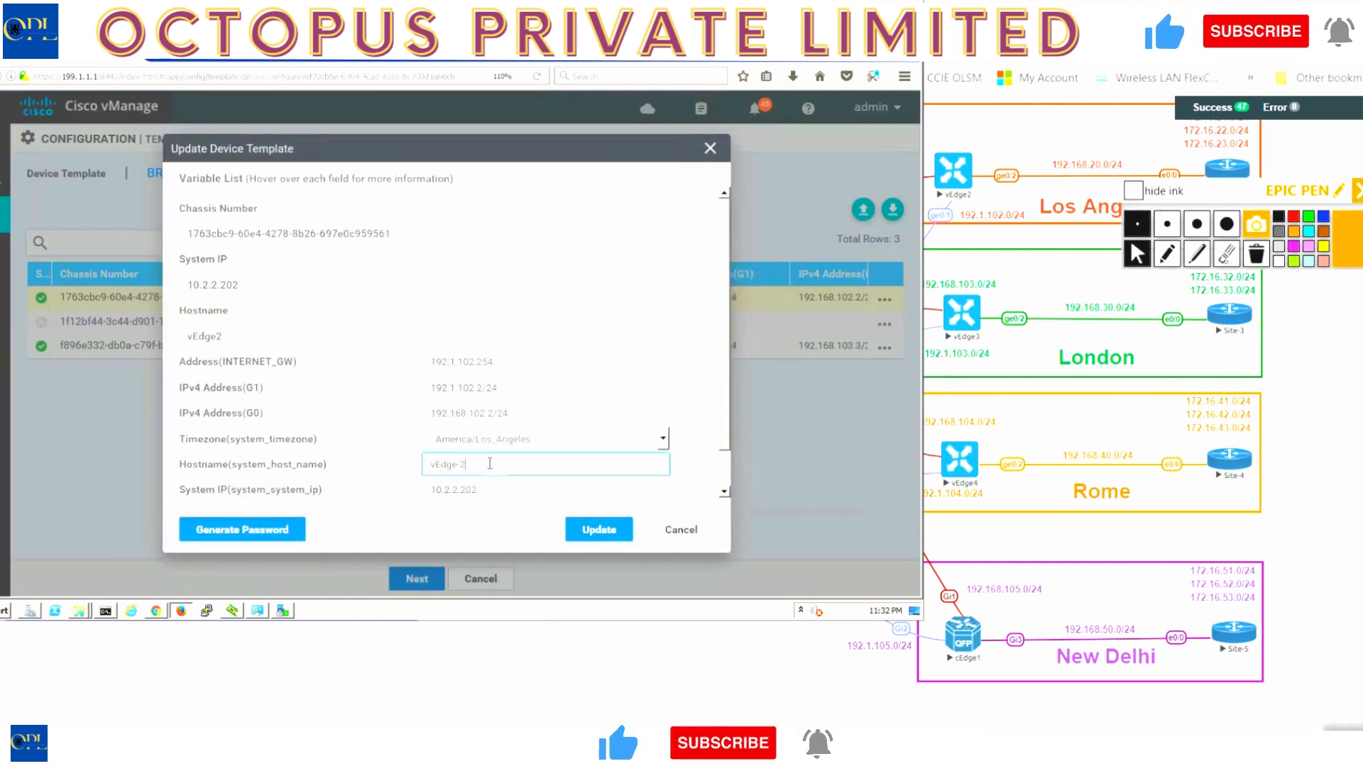
click(594, 533)
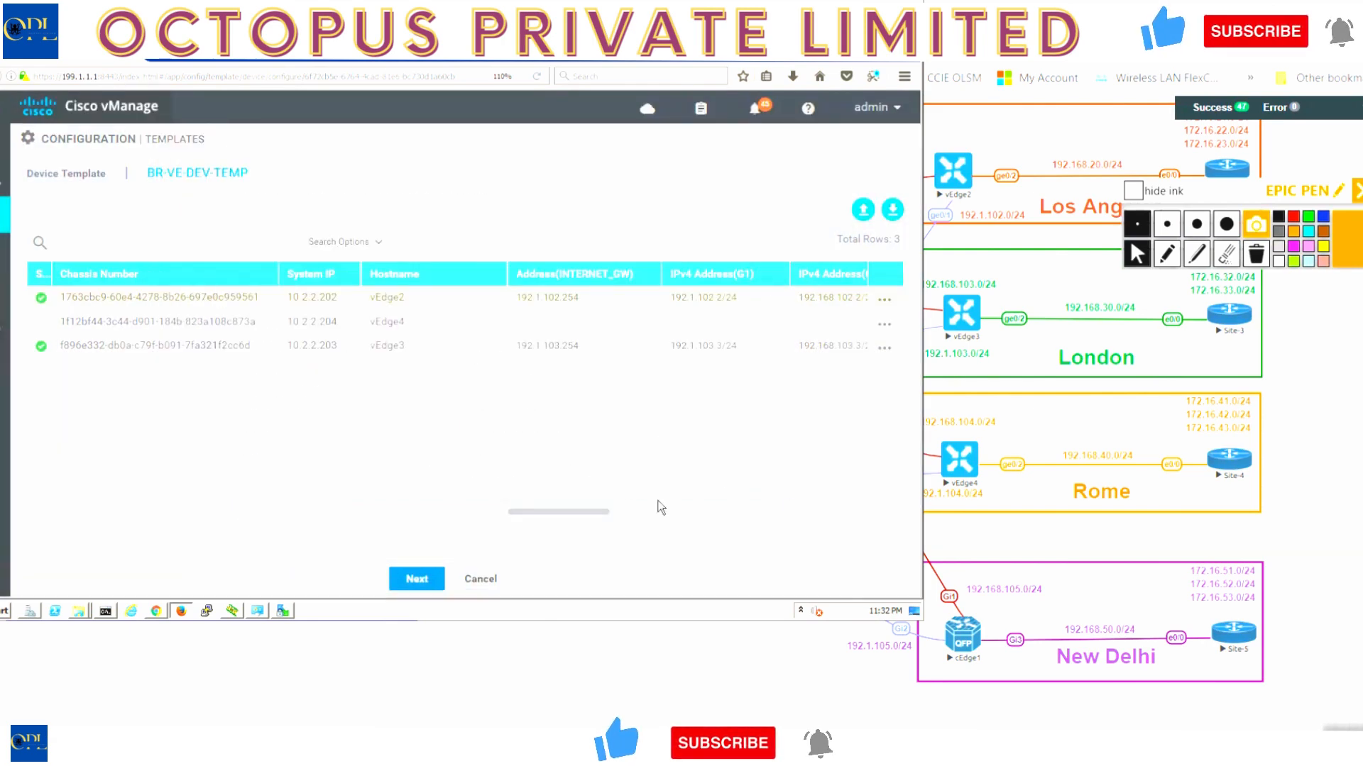
click(885, 323)
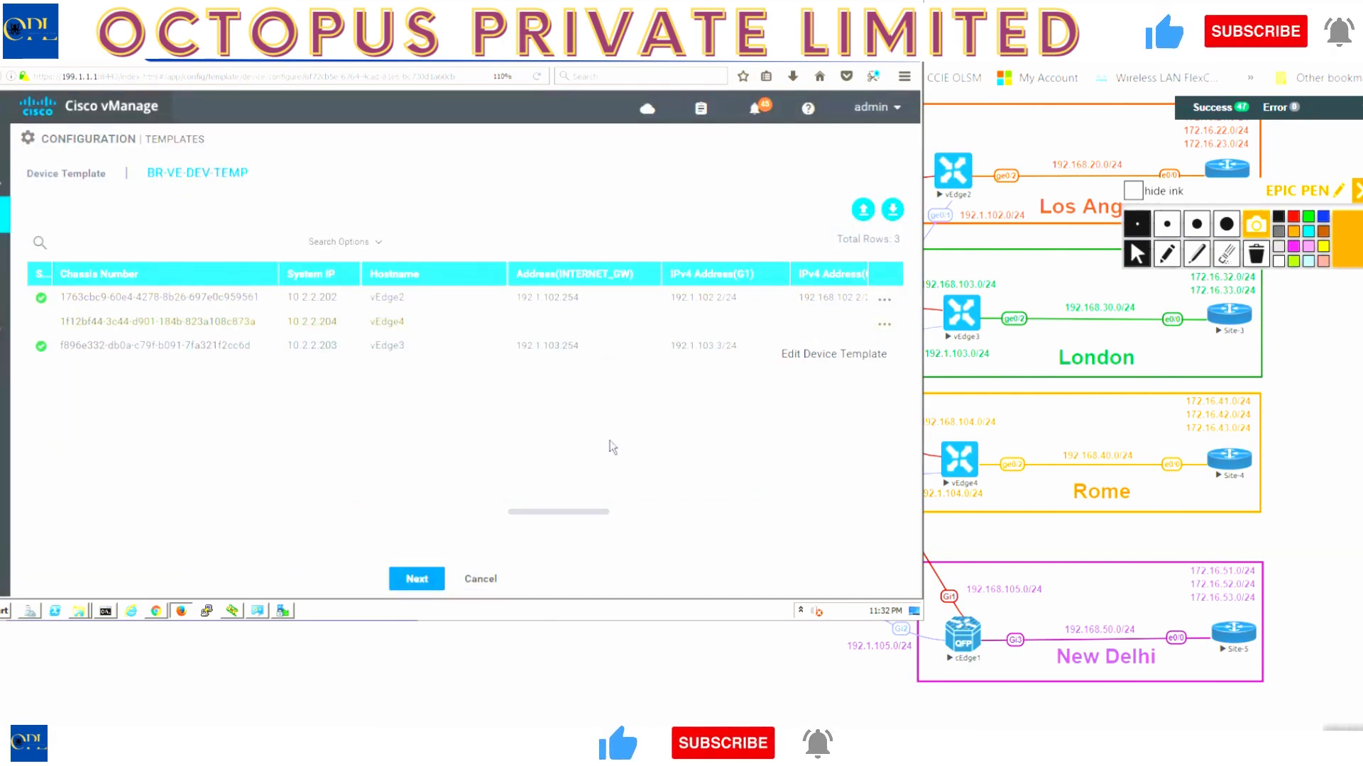
click(798, 354)
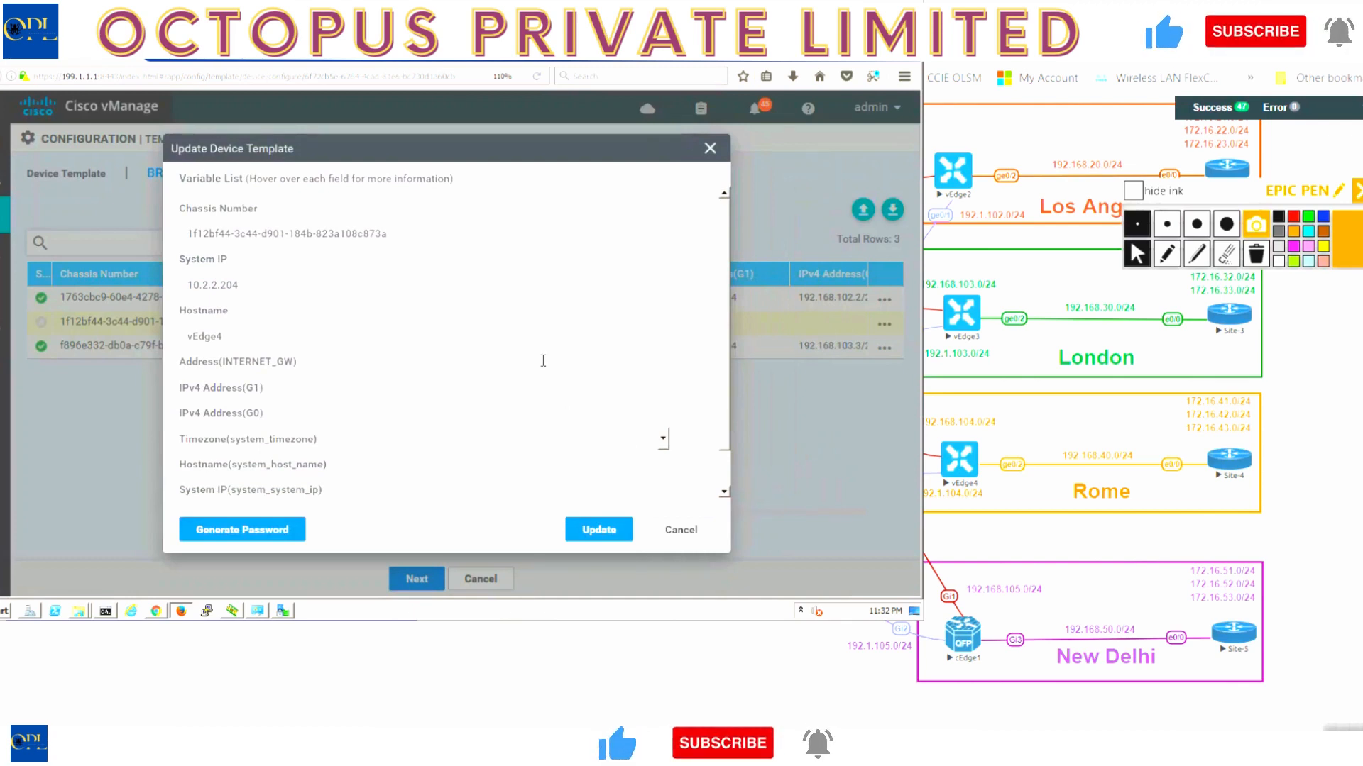
- Fill vEdge4's internet gateway 192.1.104.254 and G1 address 192.1.104.4/24
click(566, 366)
click(566, 366)
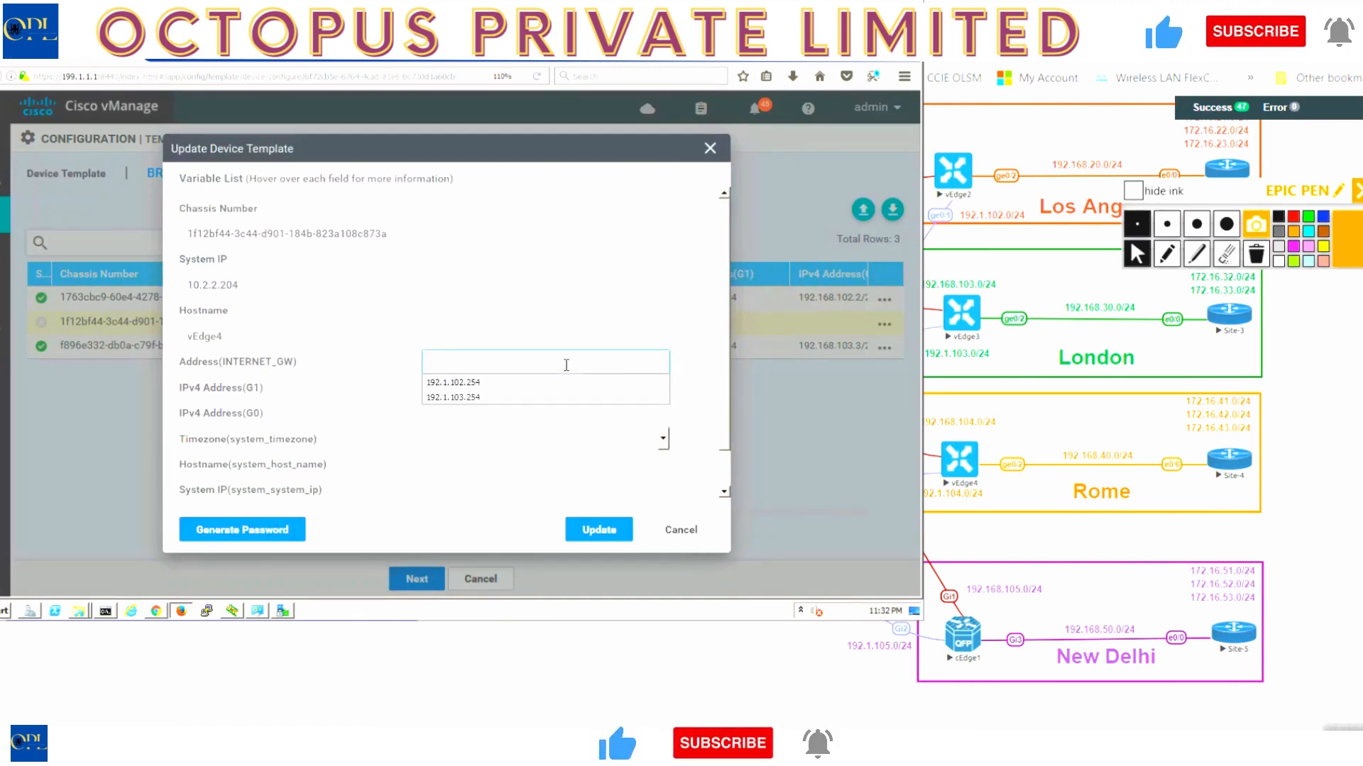
key(Down)
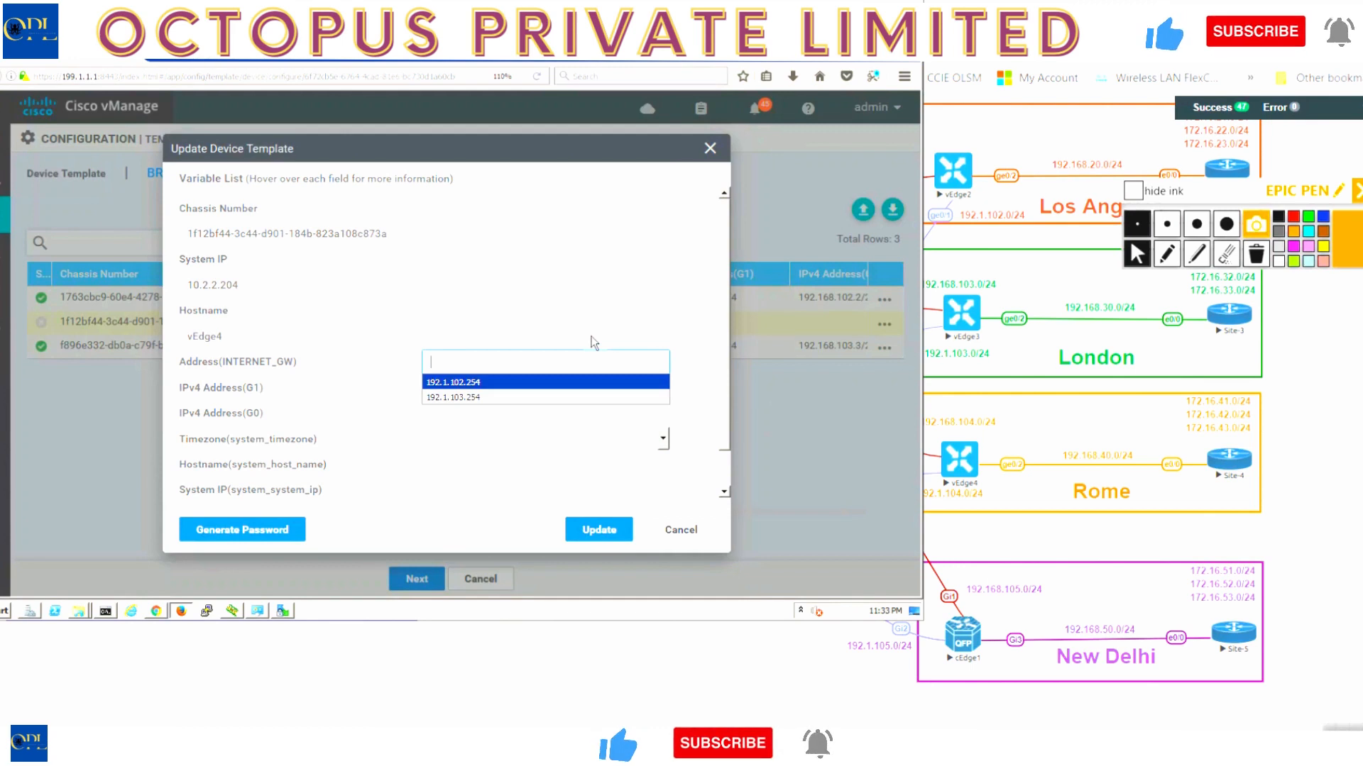
key(Return)
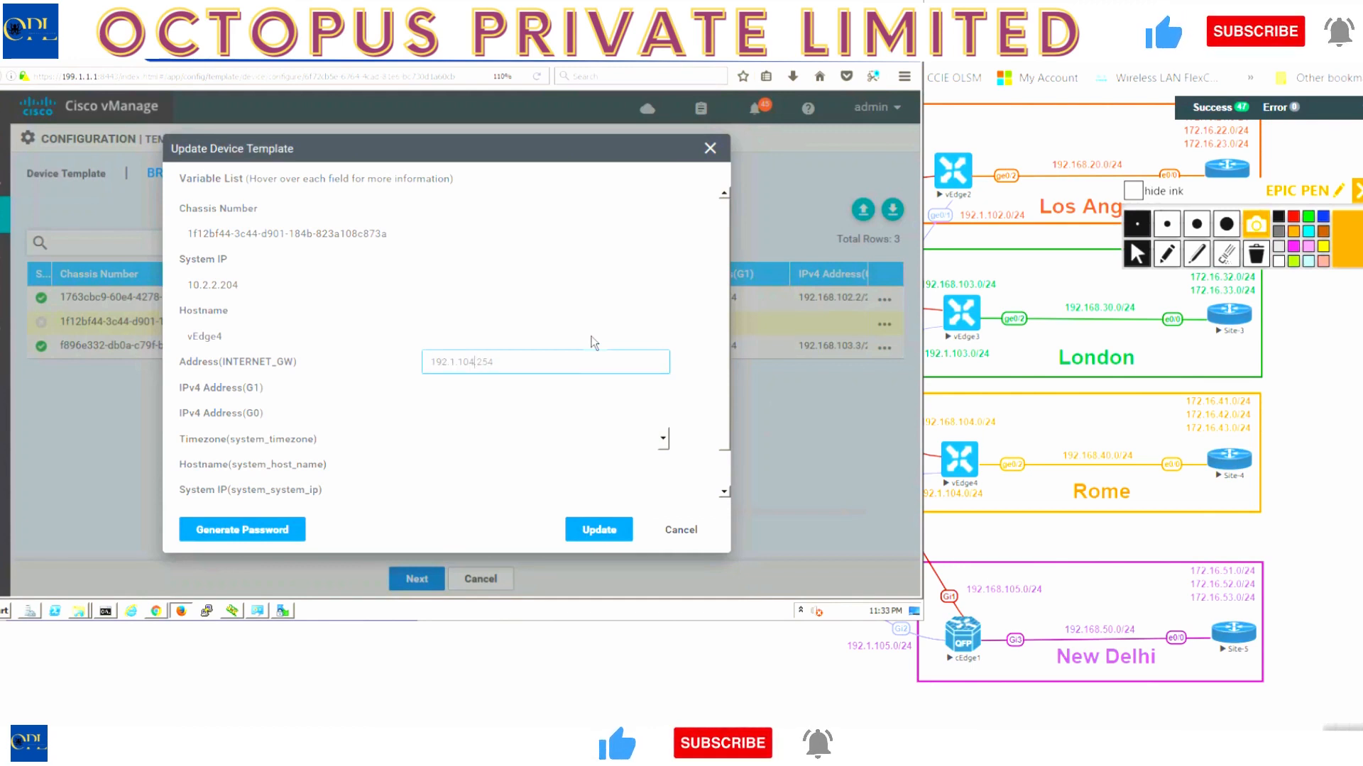
click(570, 389)
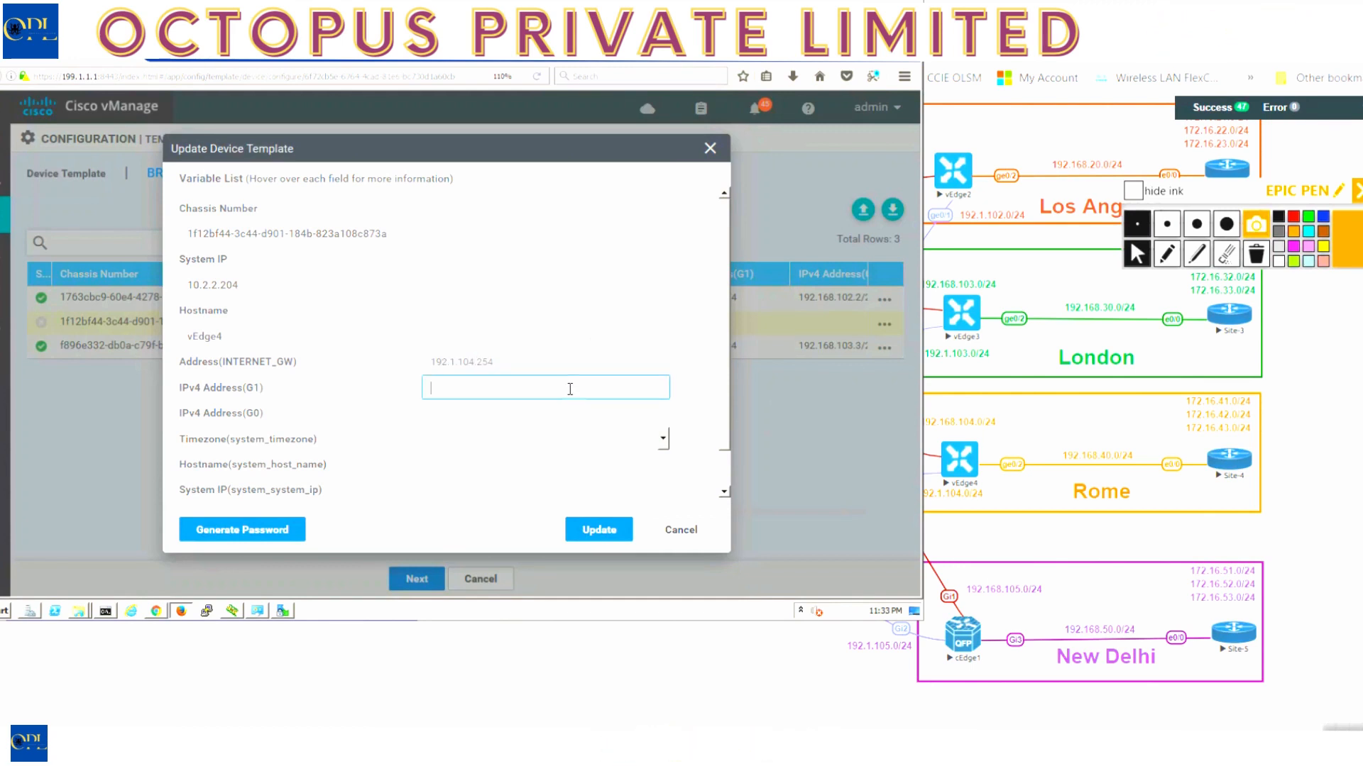
text(192)
key(Down)
key(Return)
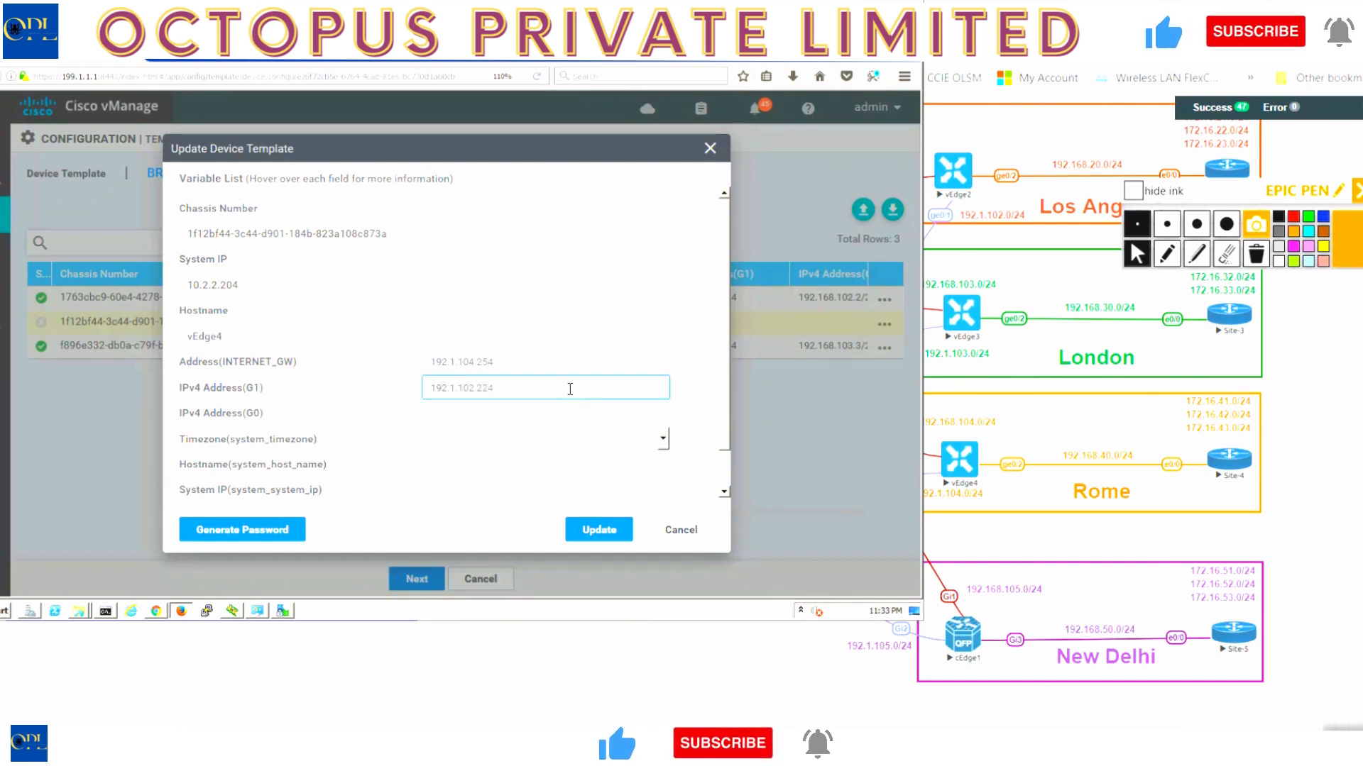
text(.4)
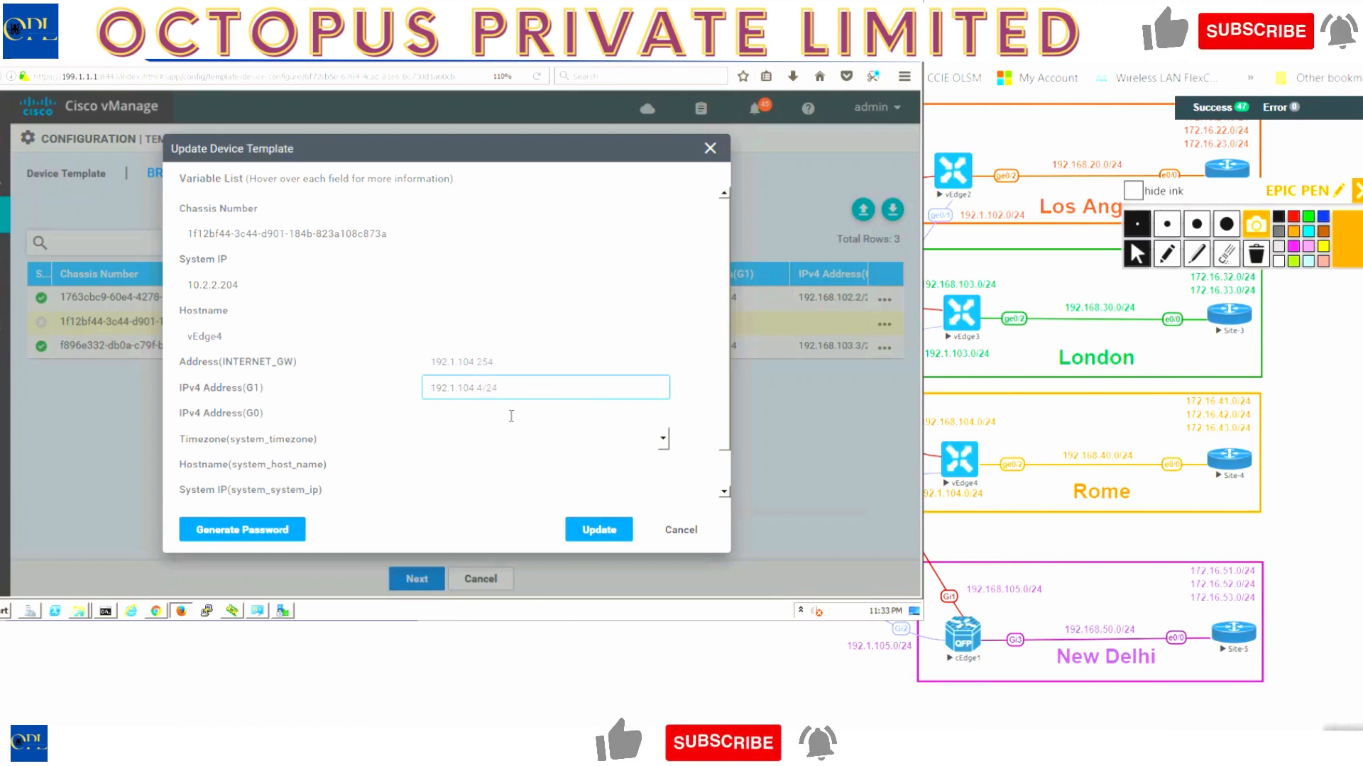
- Enter G0 address 192.168.104.4/24 and choose timezone Europe/Amsterdam
click(474, 411)
text(192.168.104.4/24)
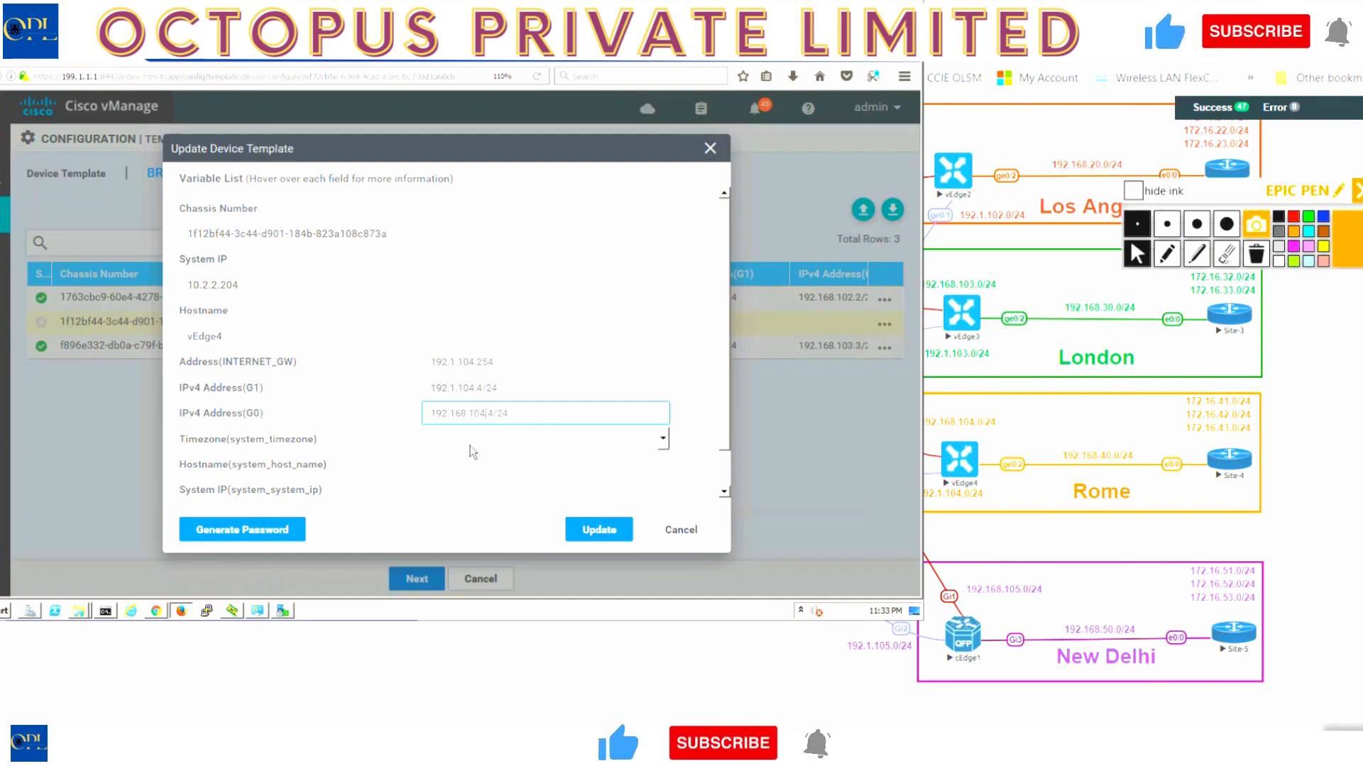
click(594, 441)
click(441, 332)
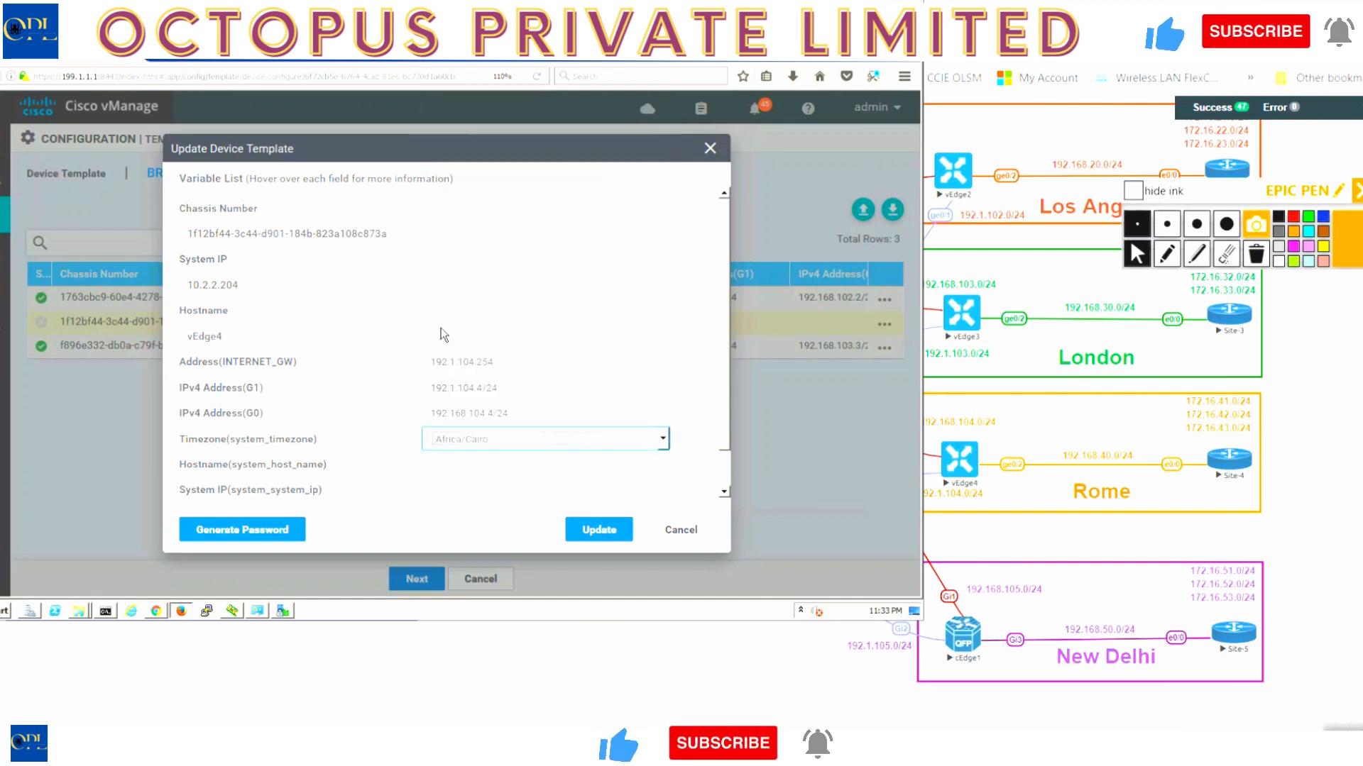
- Change vEdge4's timezone to Europe/Rome
click(663, 440)
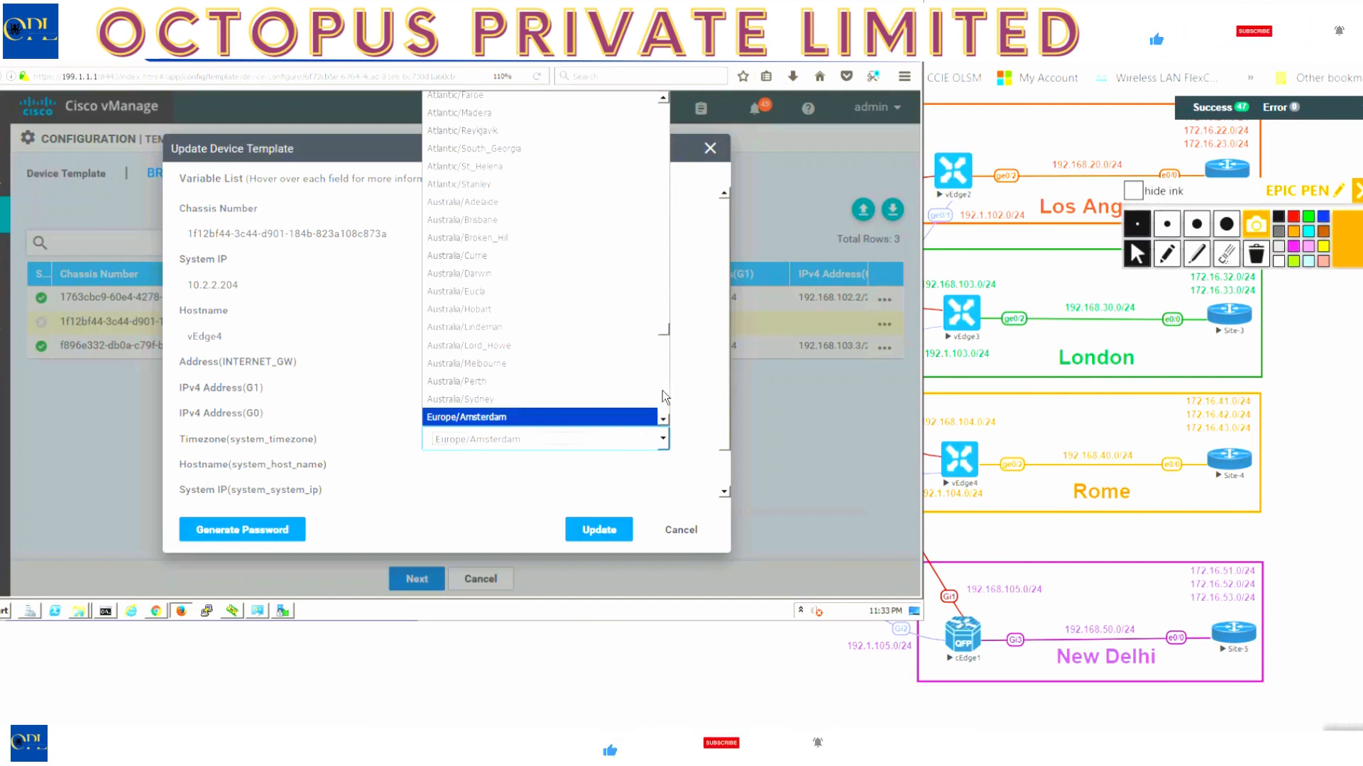
scroll(662, 390, down, 5)
scroll(663, 394, down, 5)
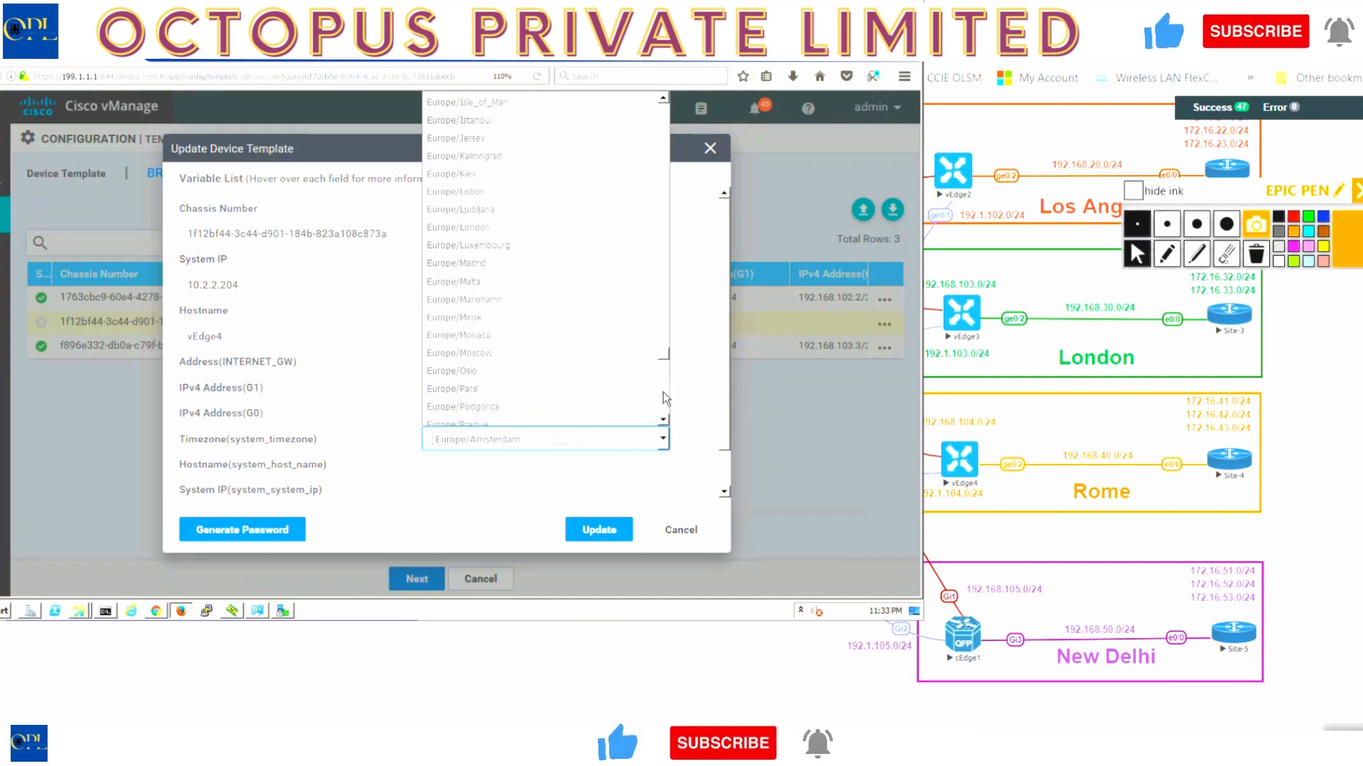
scroll(663, 393, down, 5)
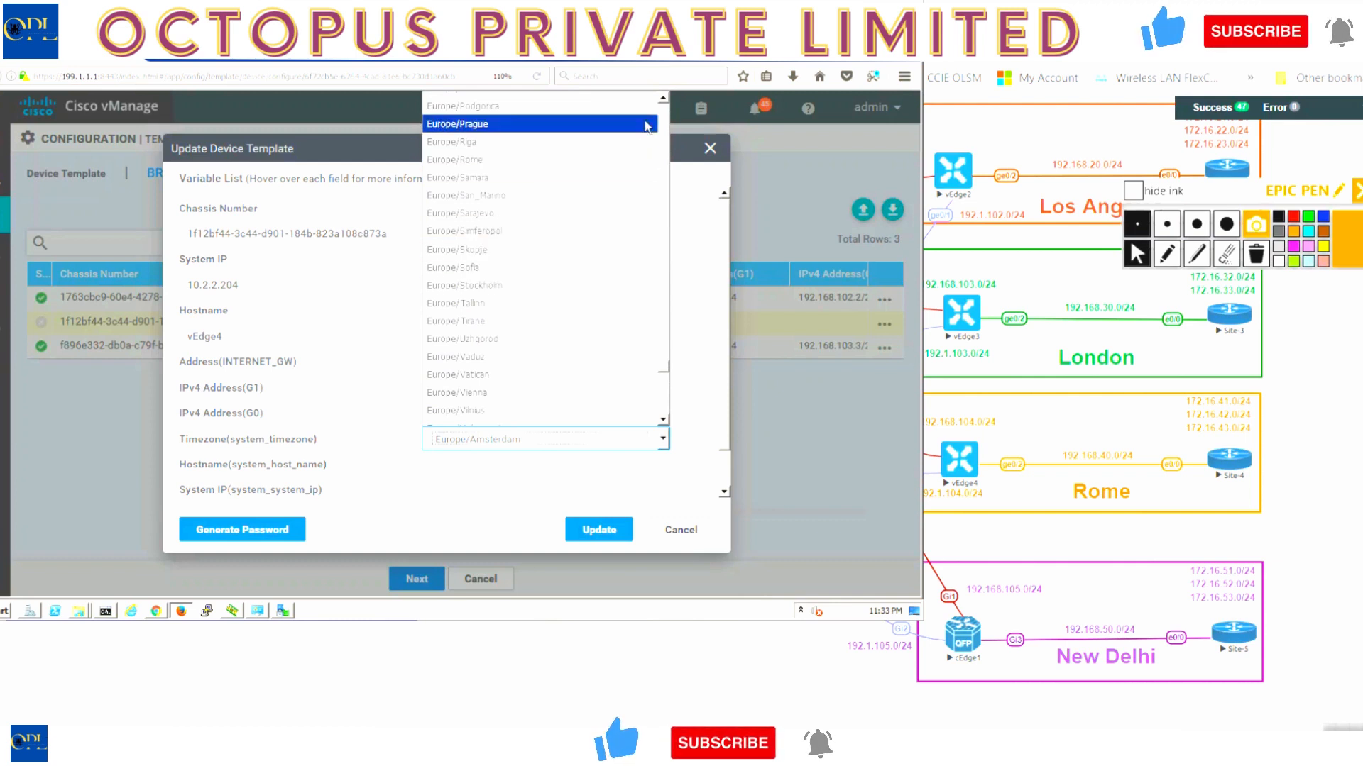
click(489, 160)
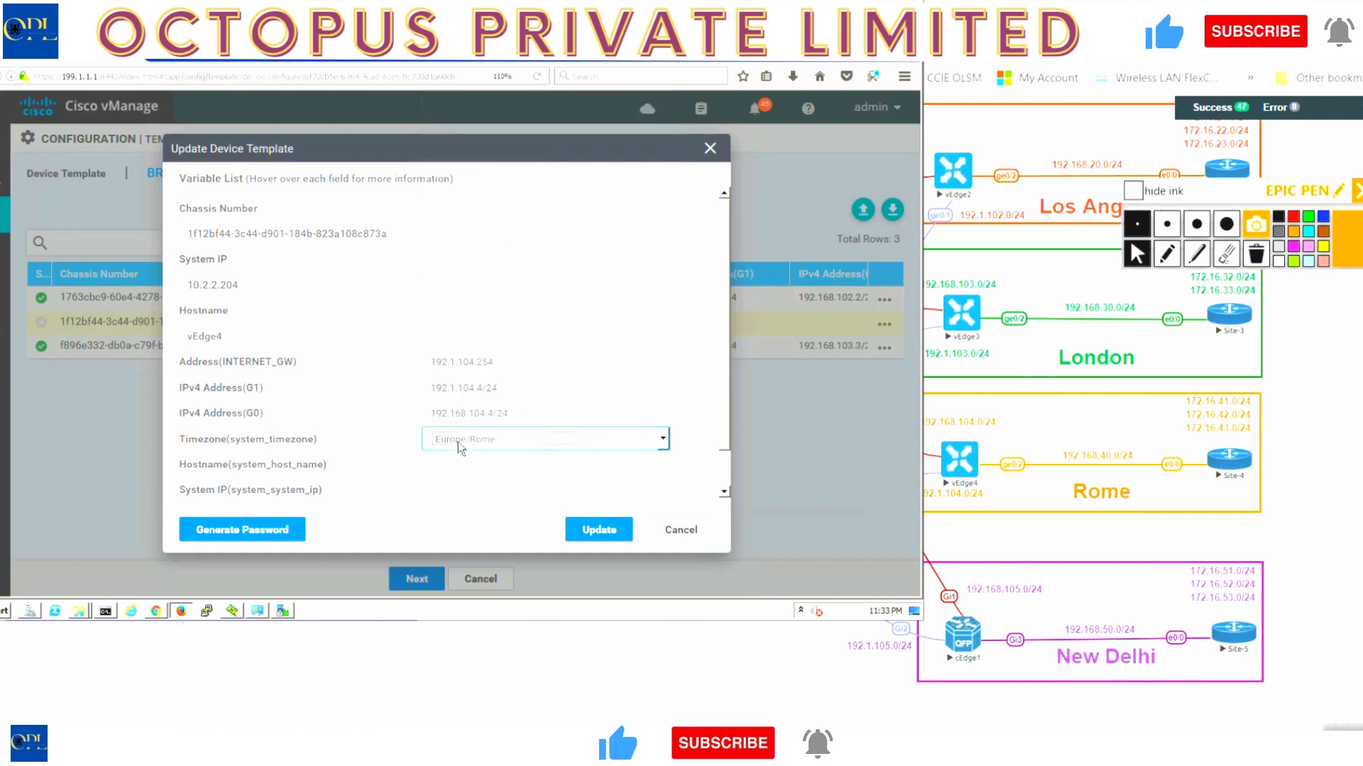
- Set vEdge4's hostname to vEdge-4
click(451, 465)
text(v)
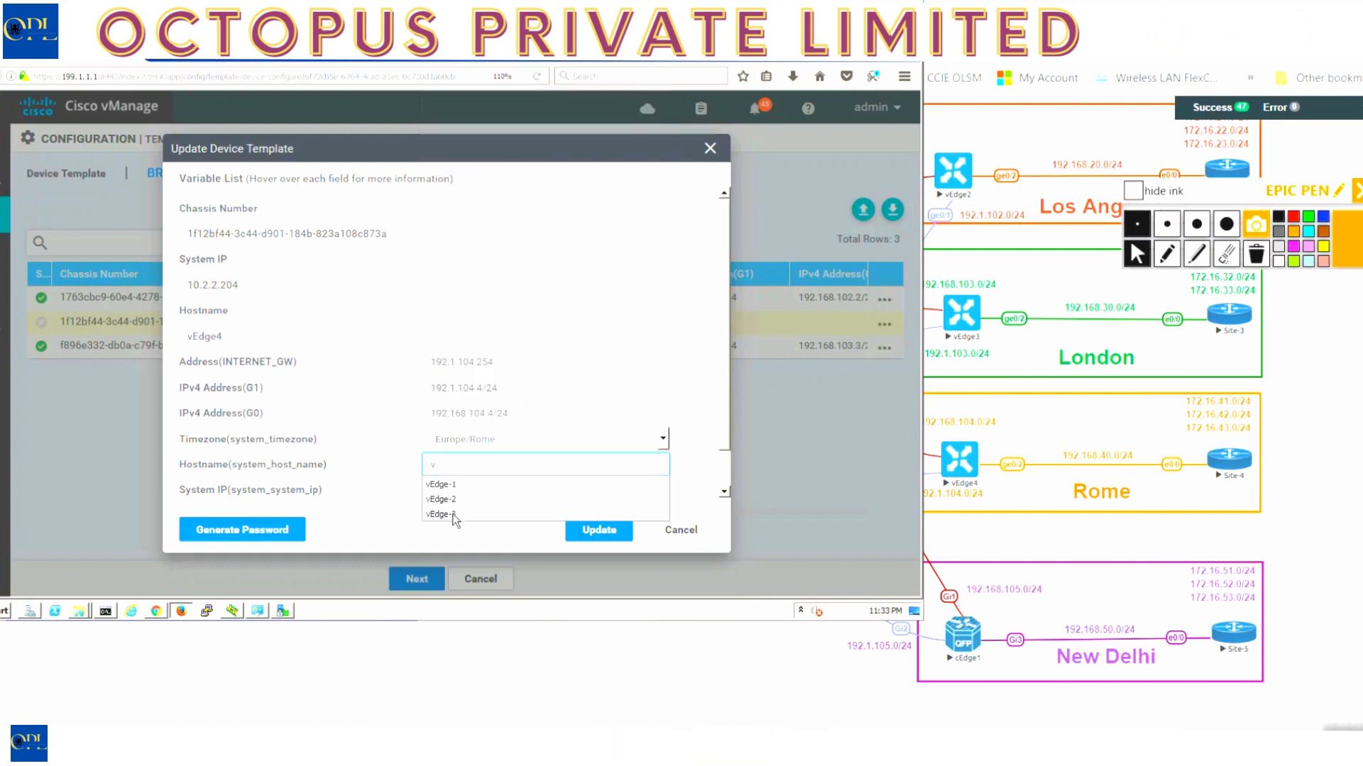
click(476, 496)
click(486, 468)
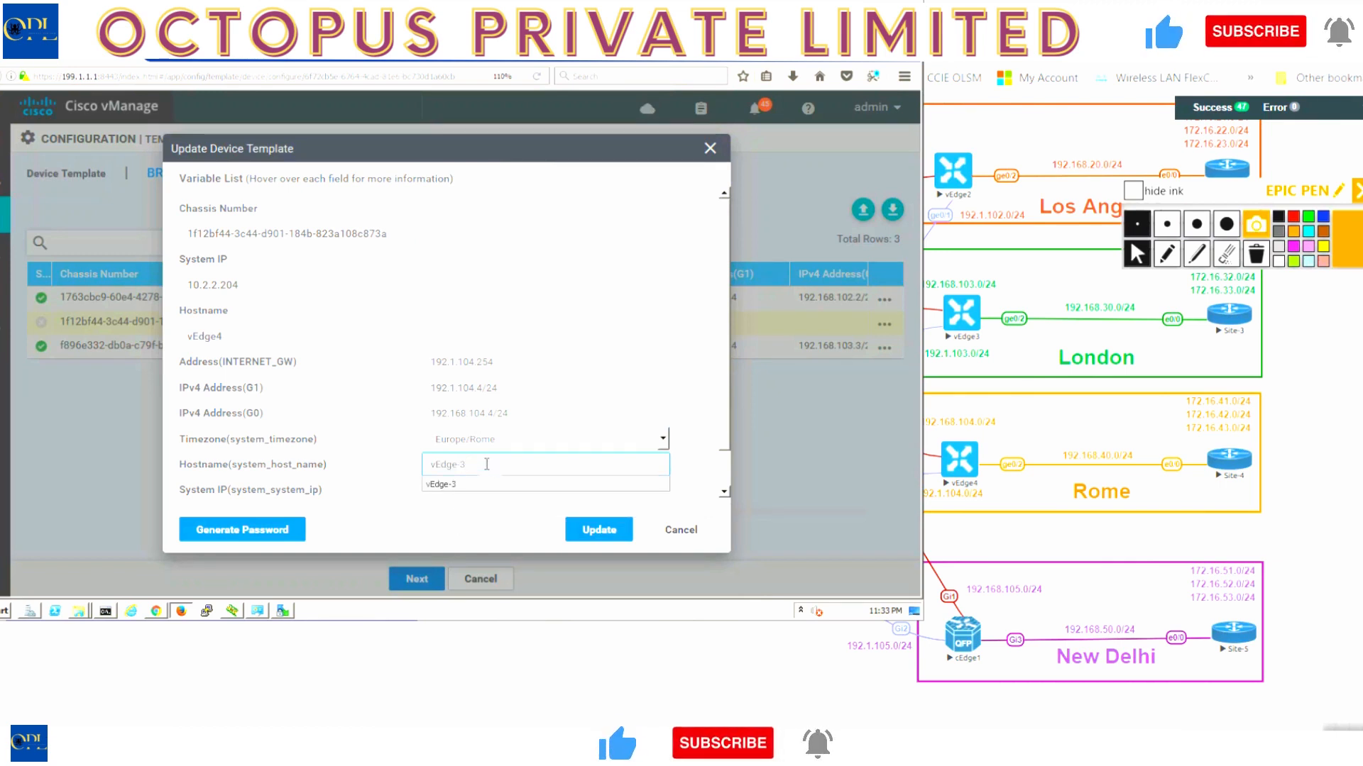
key(BackSpace)
text(4)
key(Tab)
- Enter system IP 10.2.2.204 and site ID 4, then save vEdge4's values
text(1)
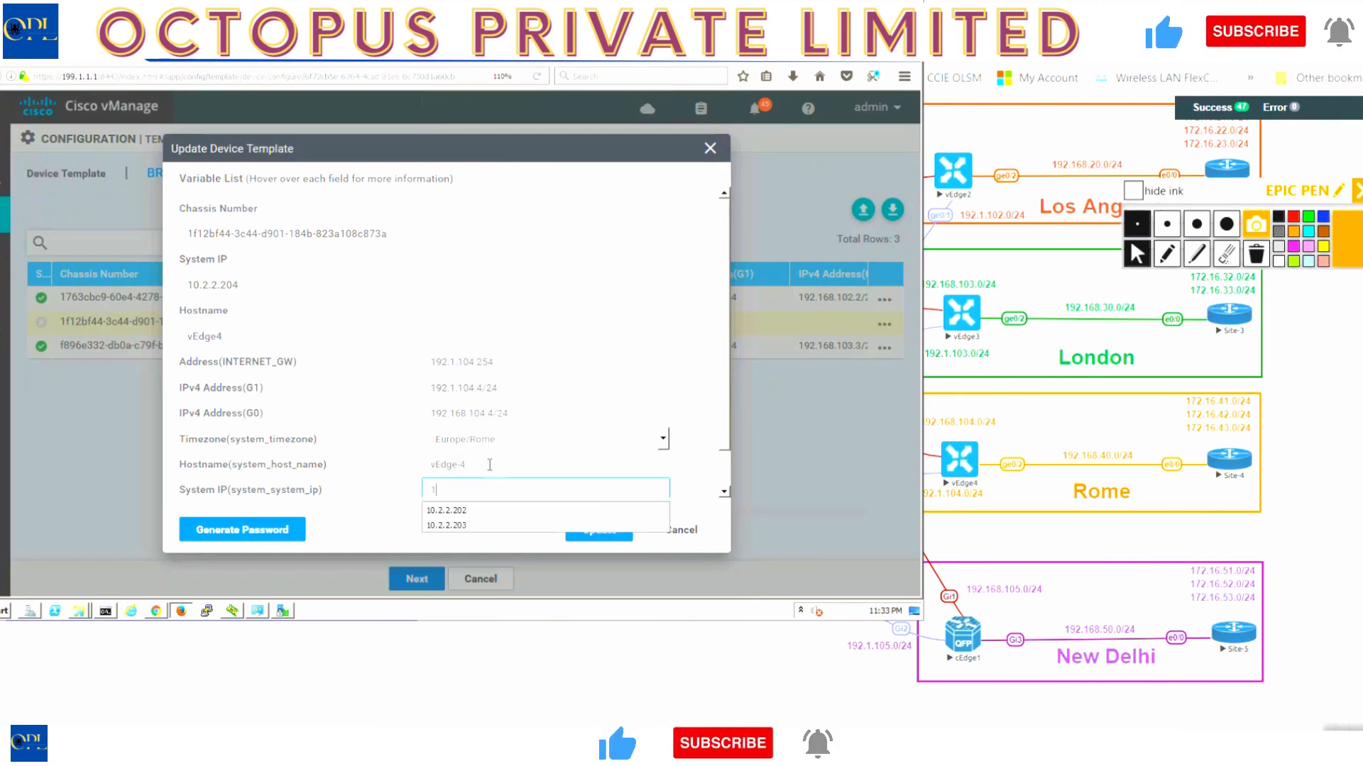
key(Down)
key(Return)
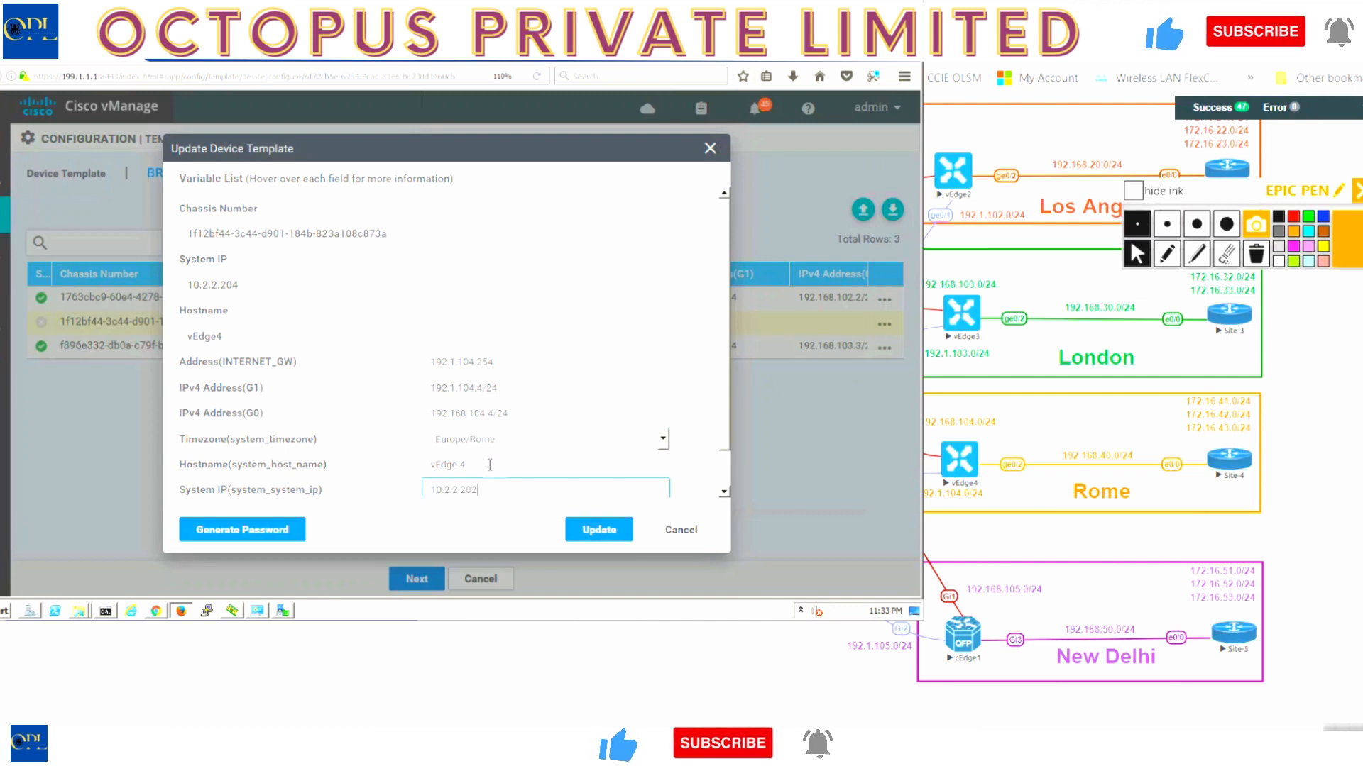
scroll(490, 465, down, 1)
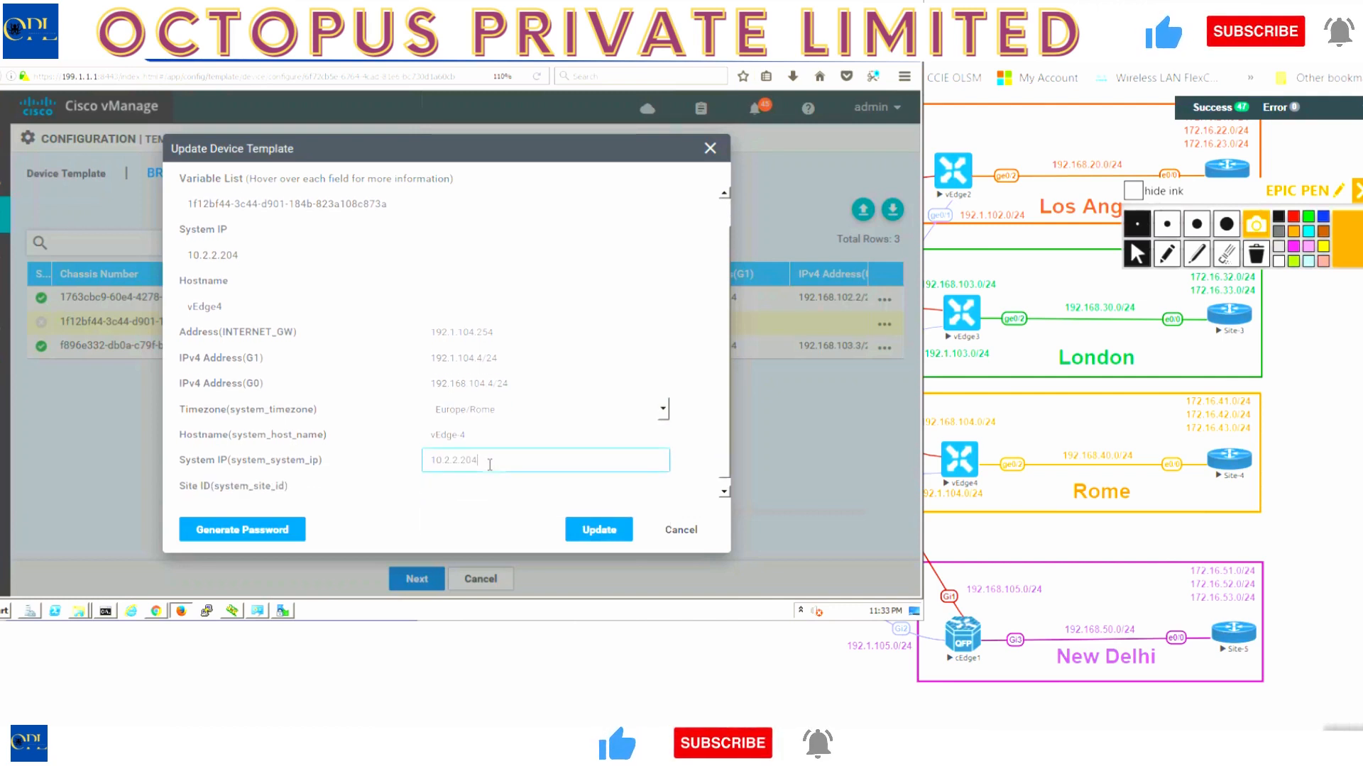
click(495, 481)
text(5)
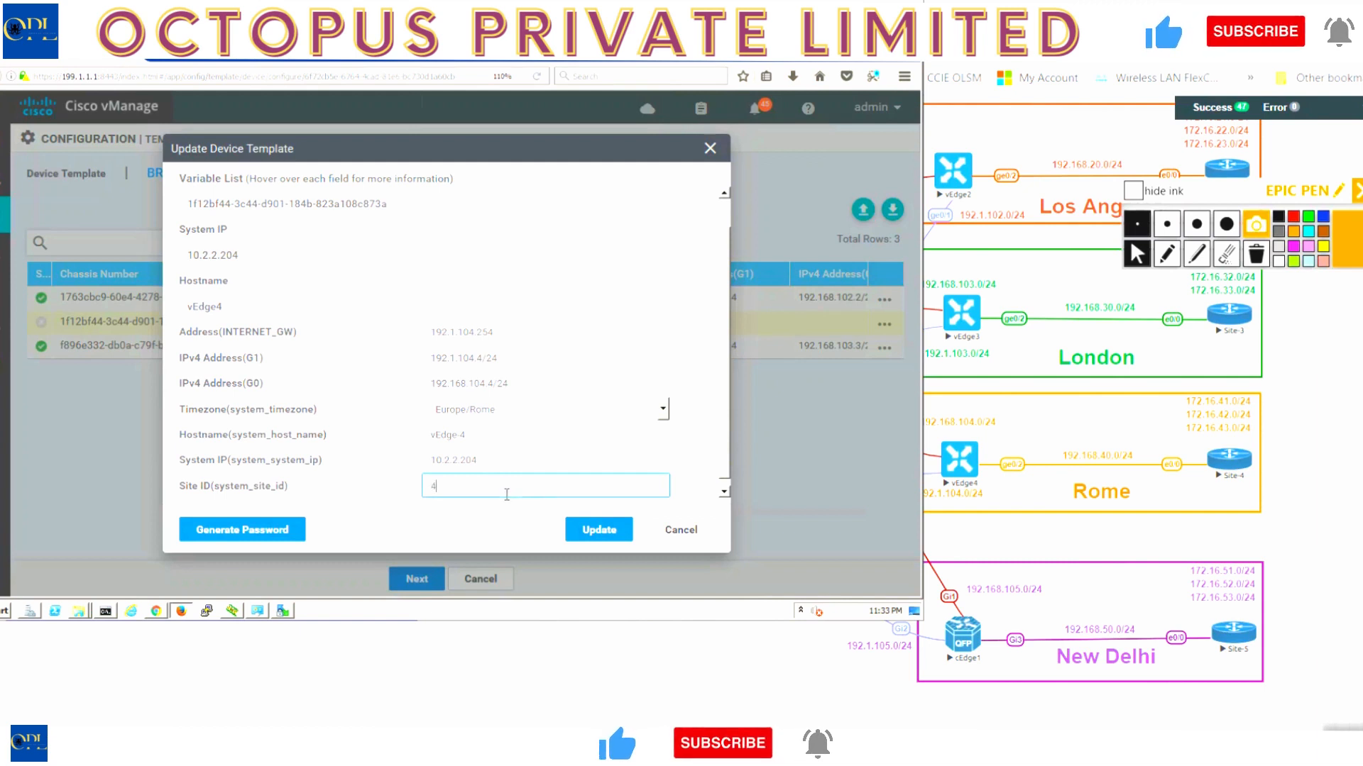
click(572, 532)
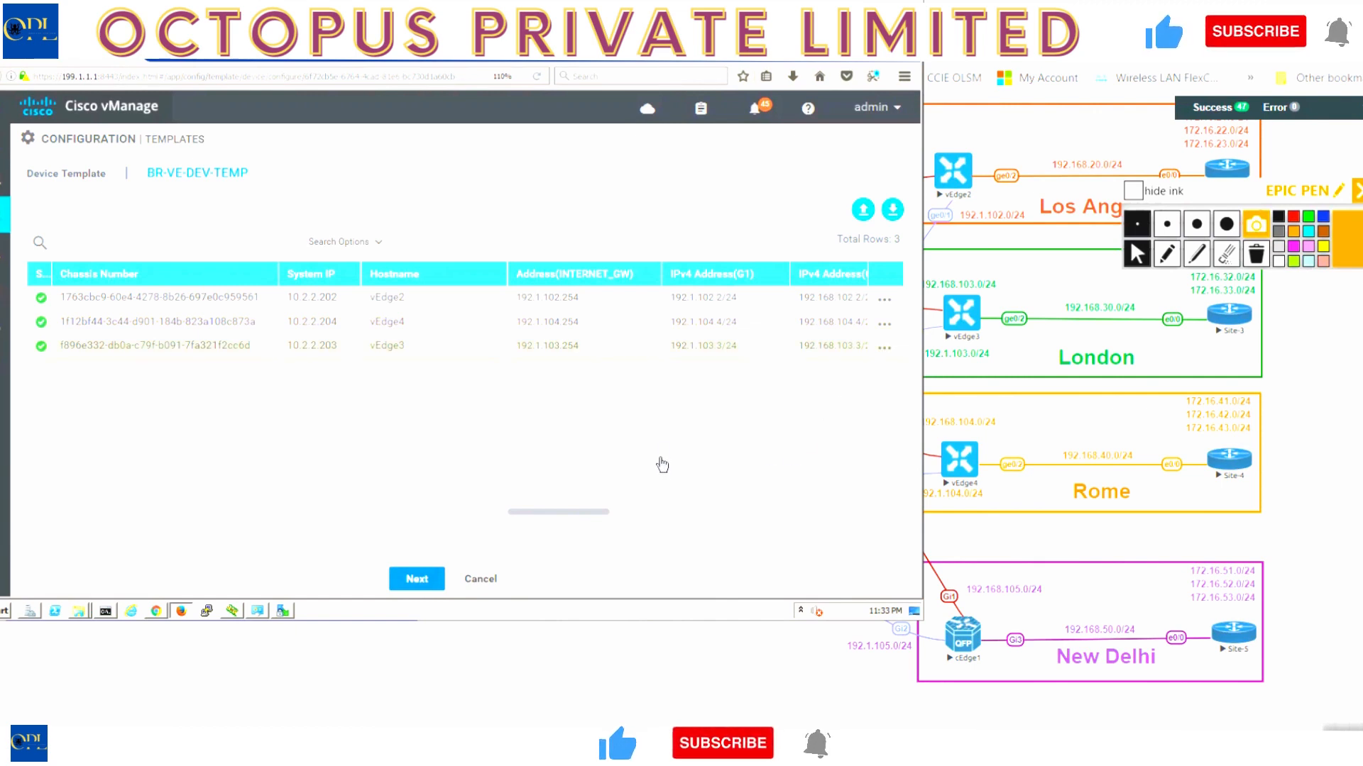
- Re-confirm vEdge3's values and open the config preview for vEdge2
click(871, 355)
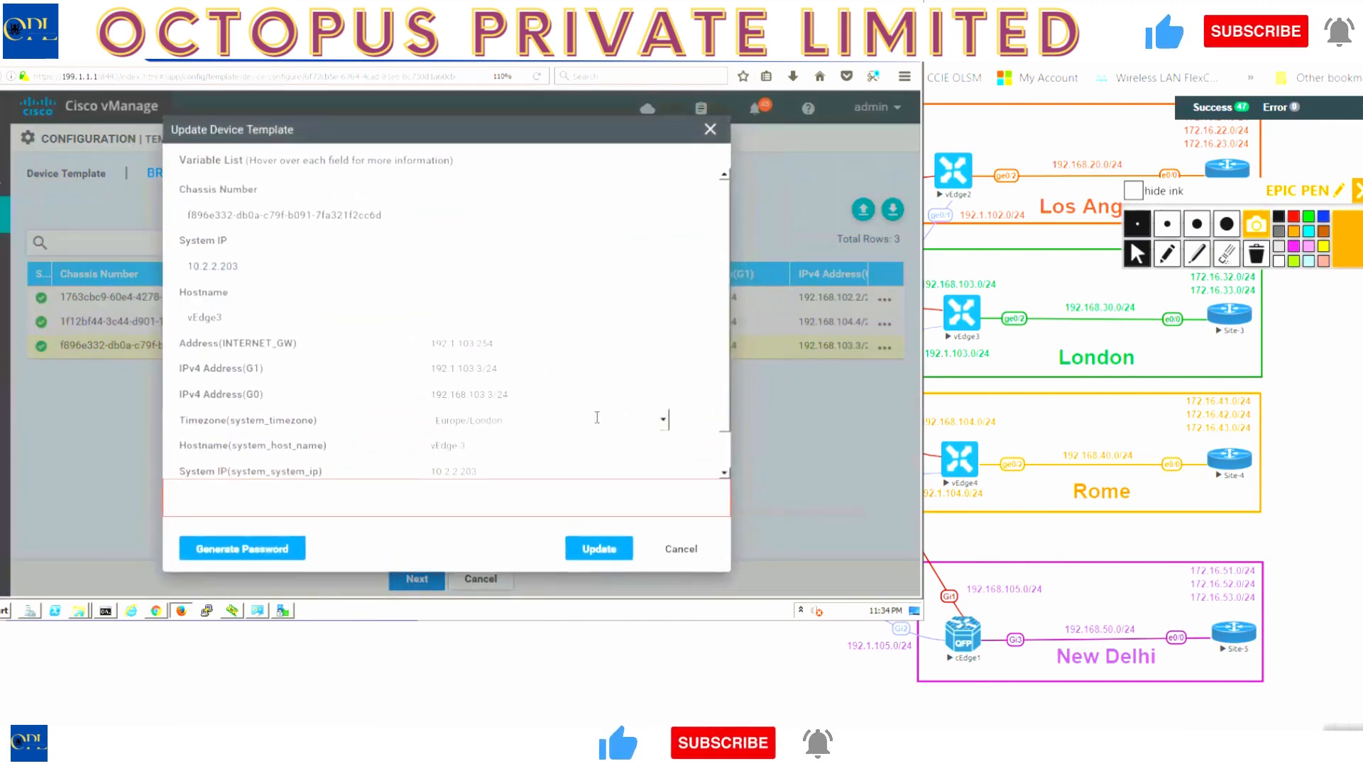
scroll(595, 419, down, 1)
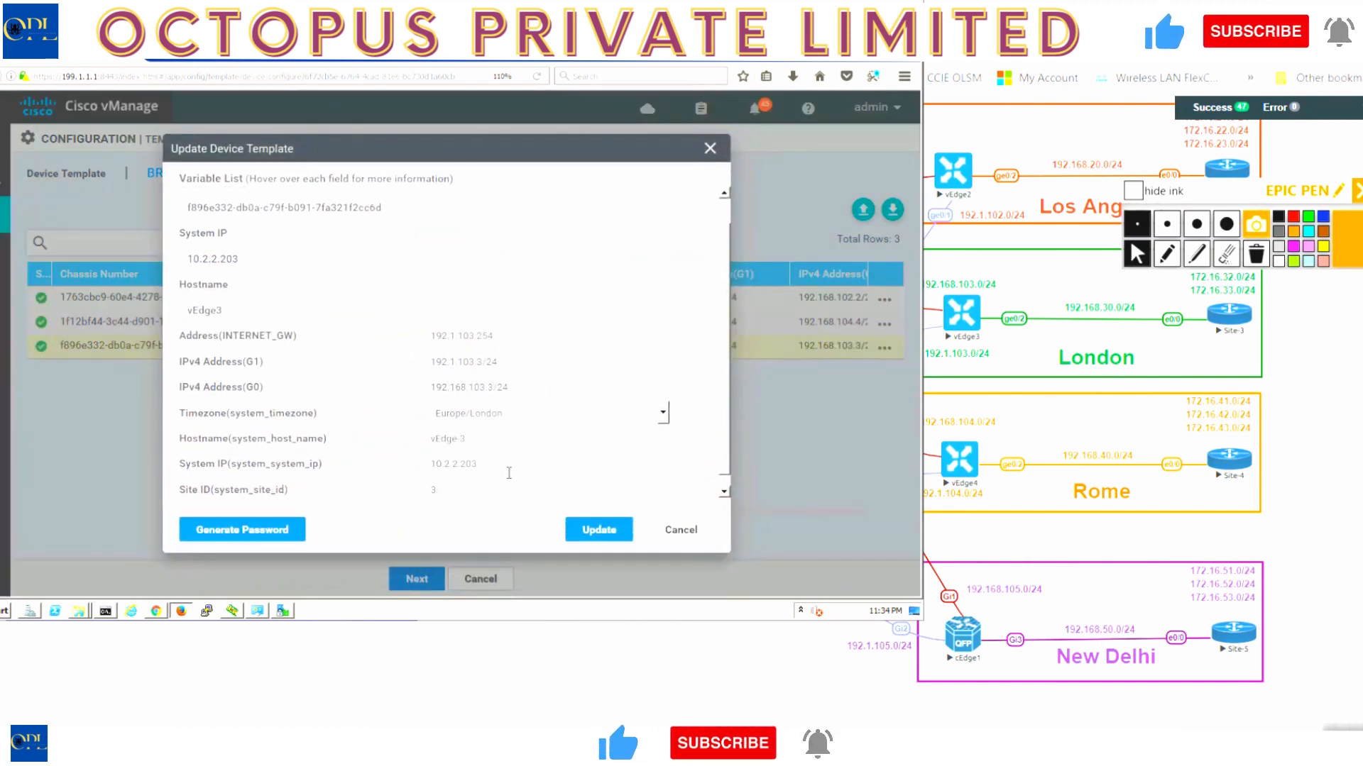
click(612, 533)
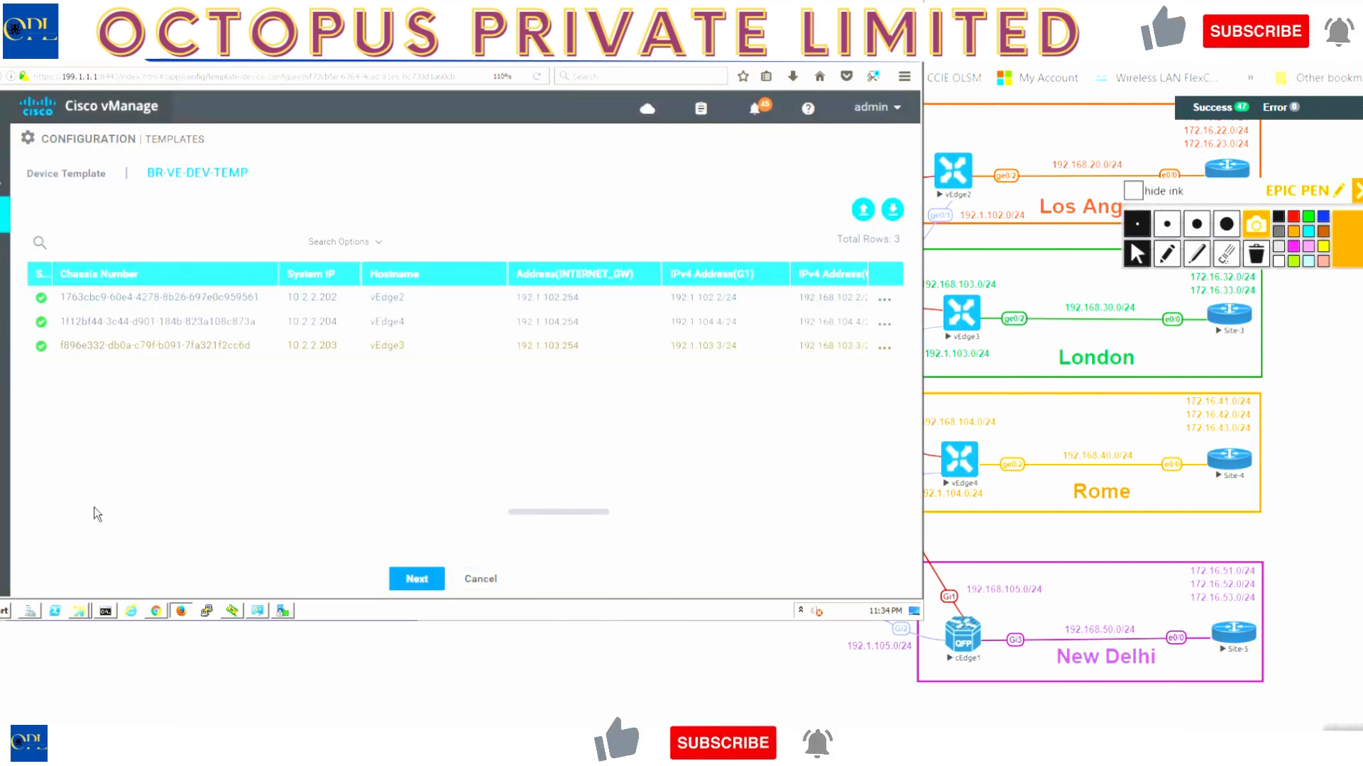
click(419, 579)
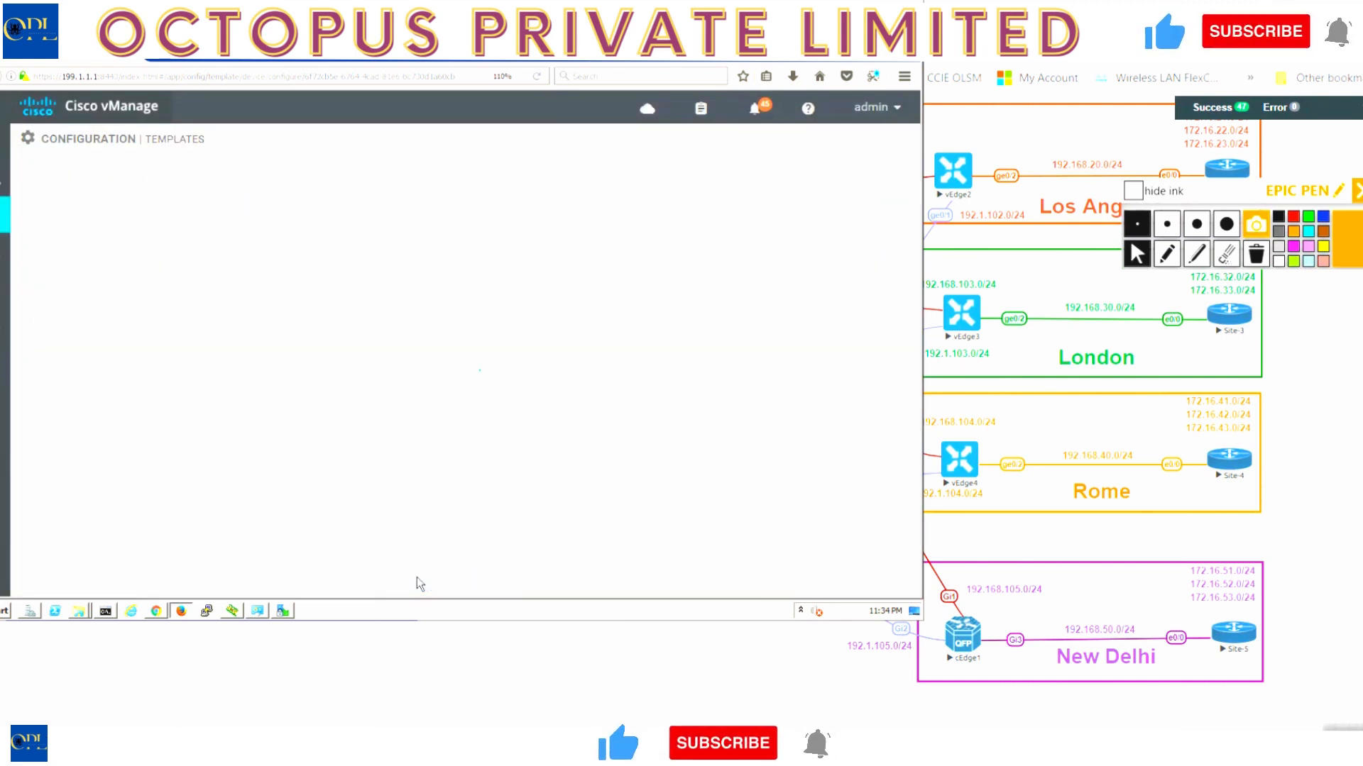
click(417, 580)
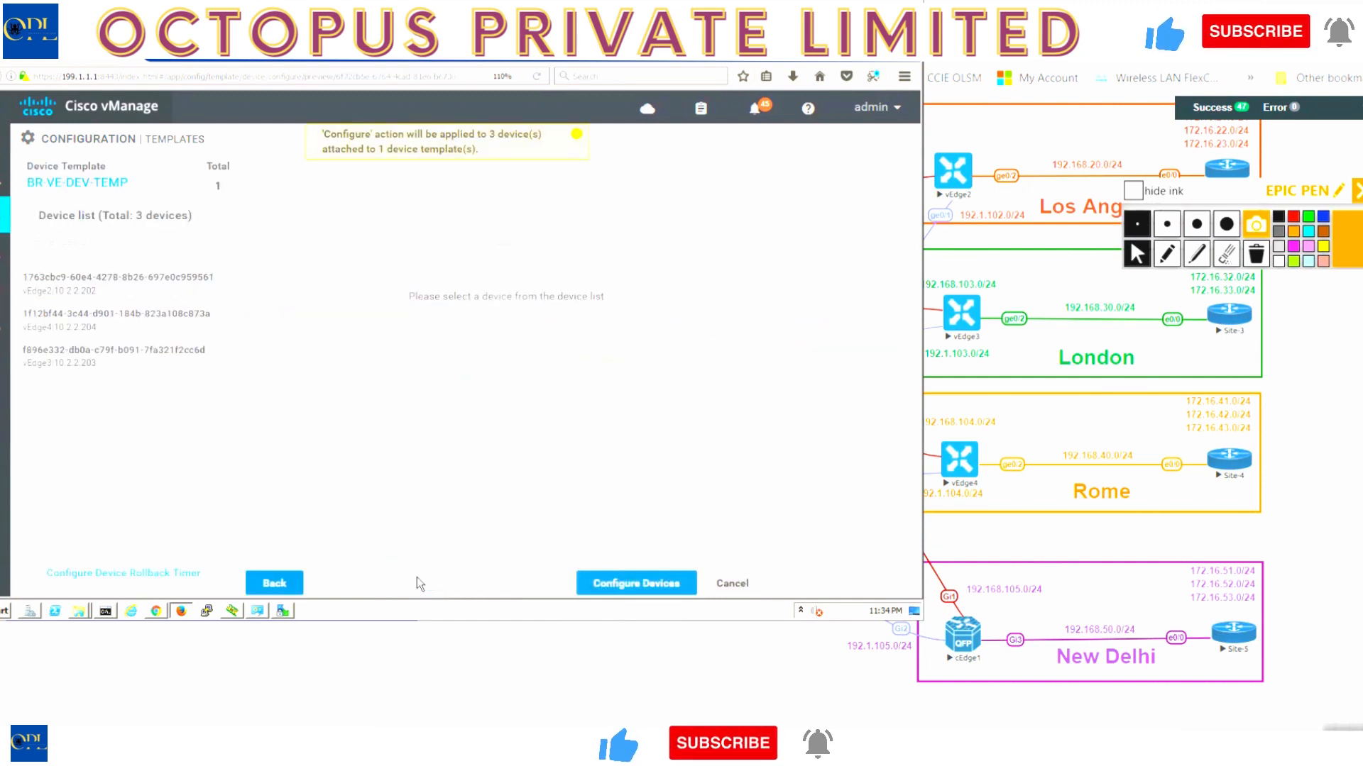
click(109, 292)
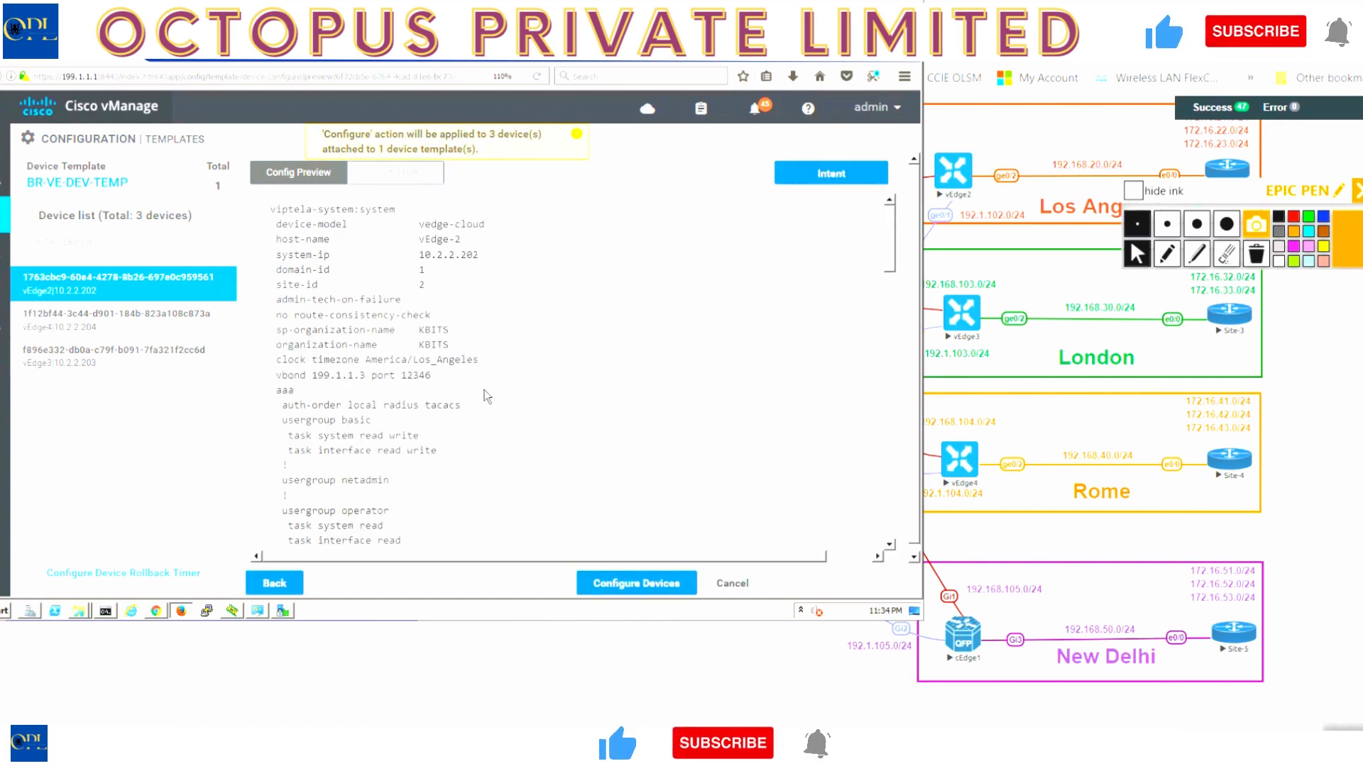
- Highlight the Transport VPN OSPF area 0, ge0/0 tunnel-interface and allow-service ospf lines
scroll(445, 444, down, 10)
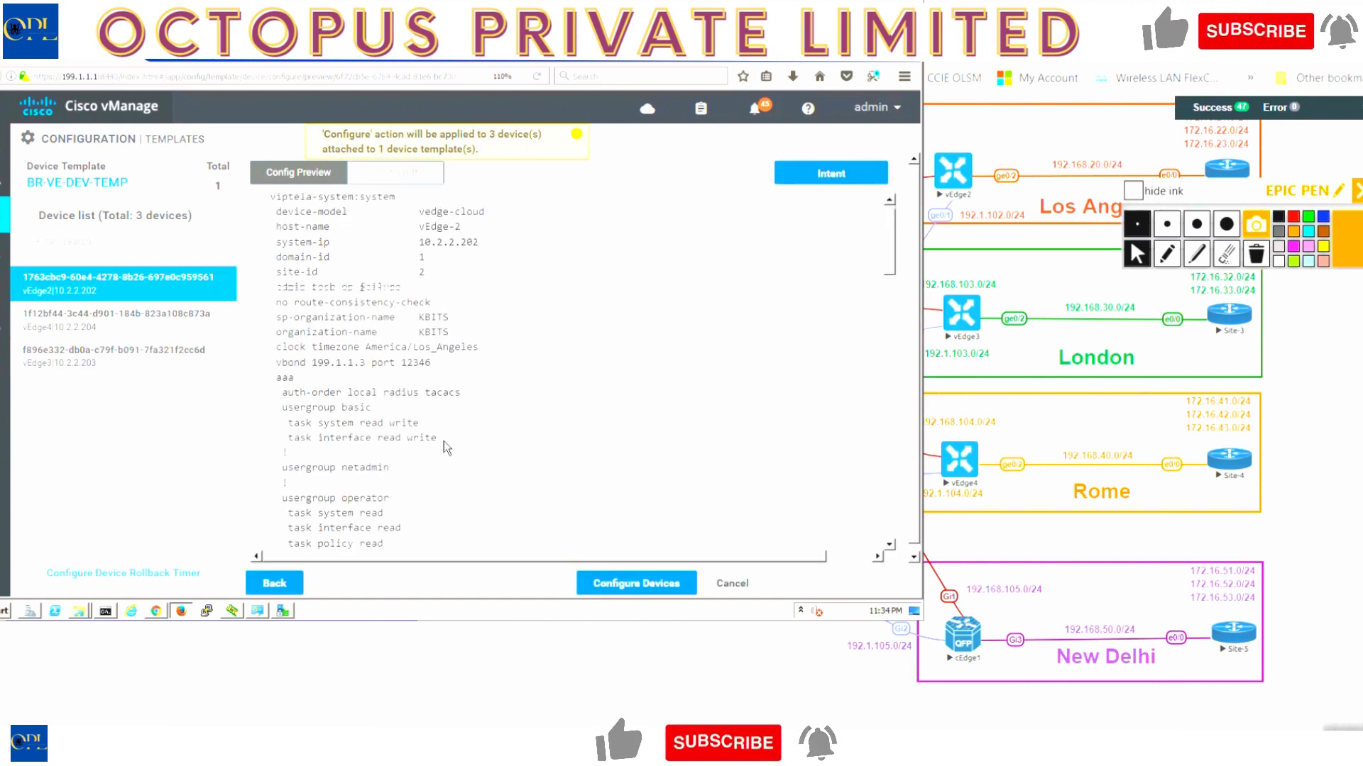
scroll(444, 443, down, 5)
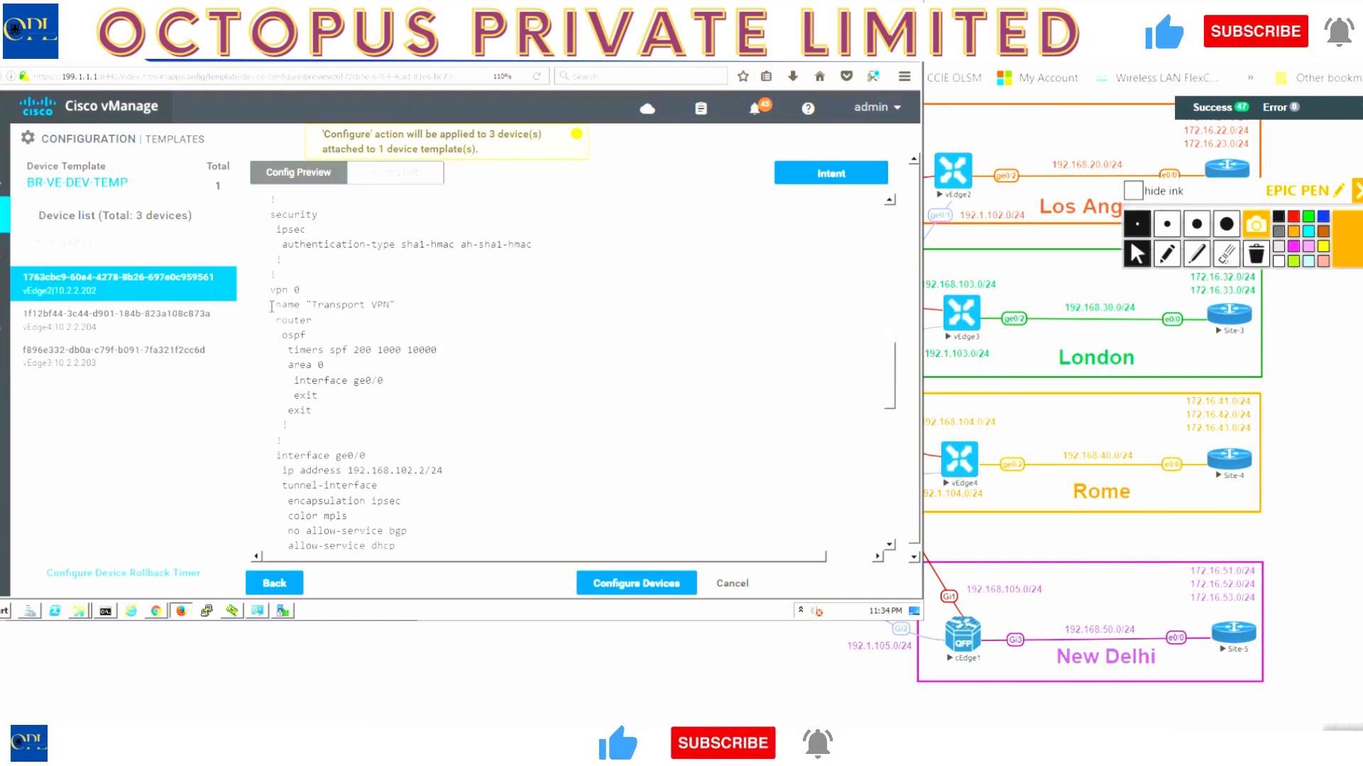
triple_click(325, 304)
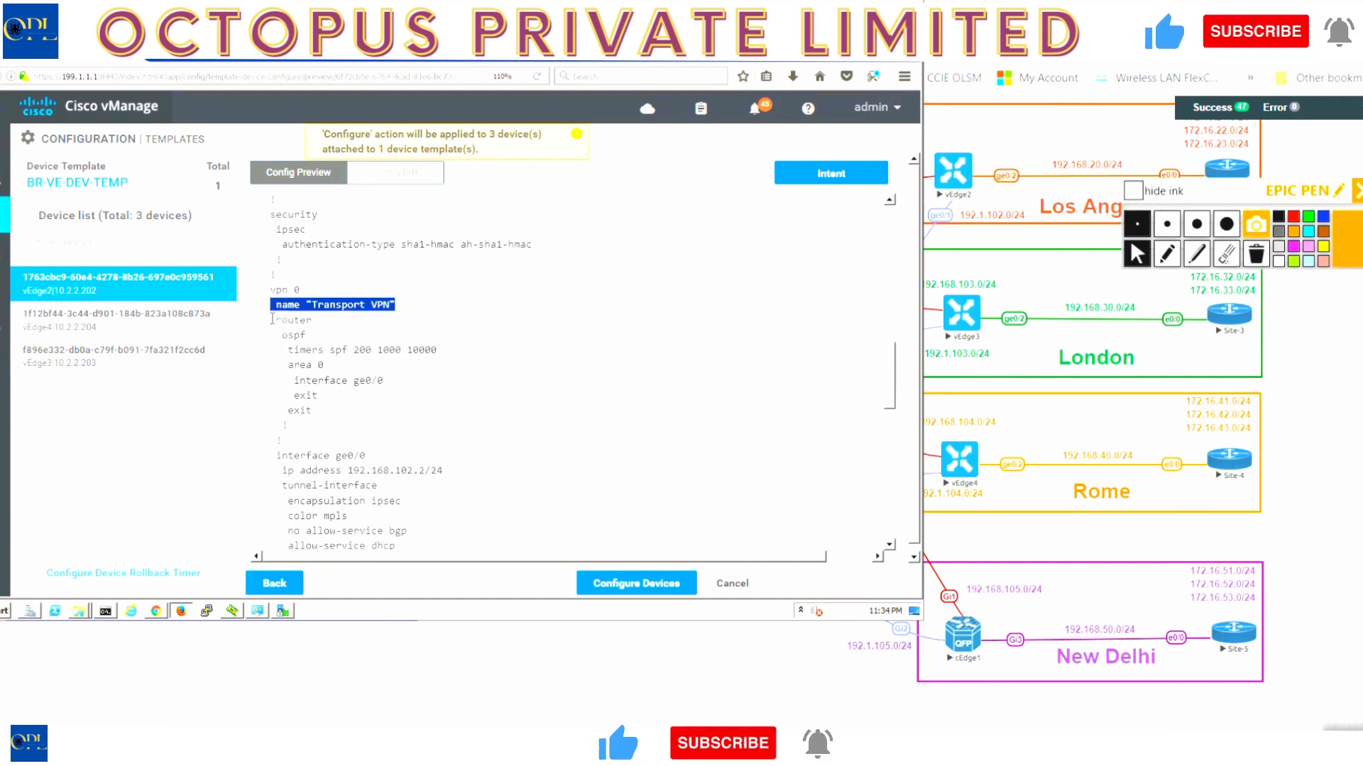
drag(272, 318, 322, 335)
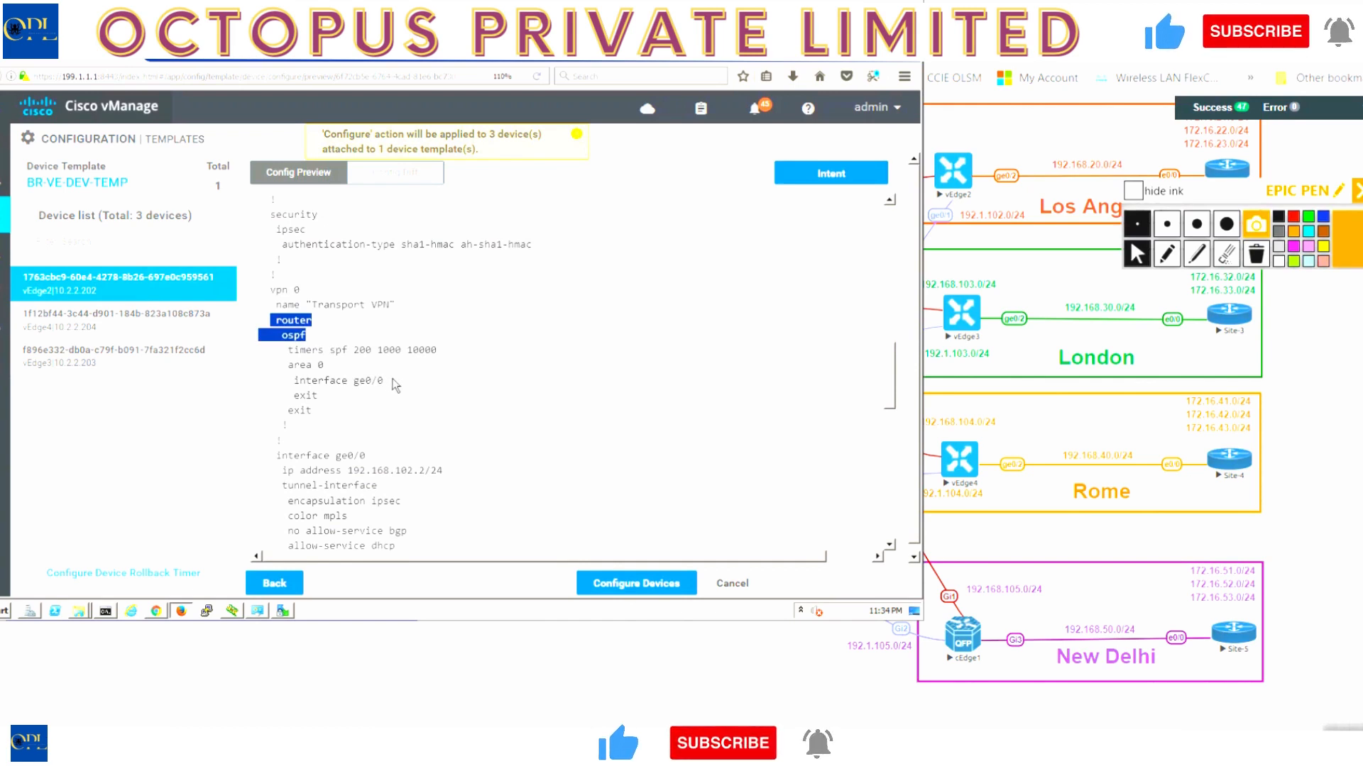
drag(384, 381, 291, 371)
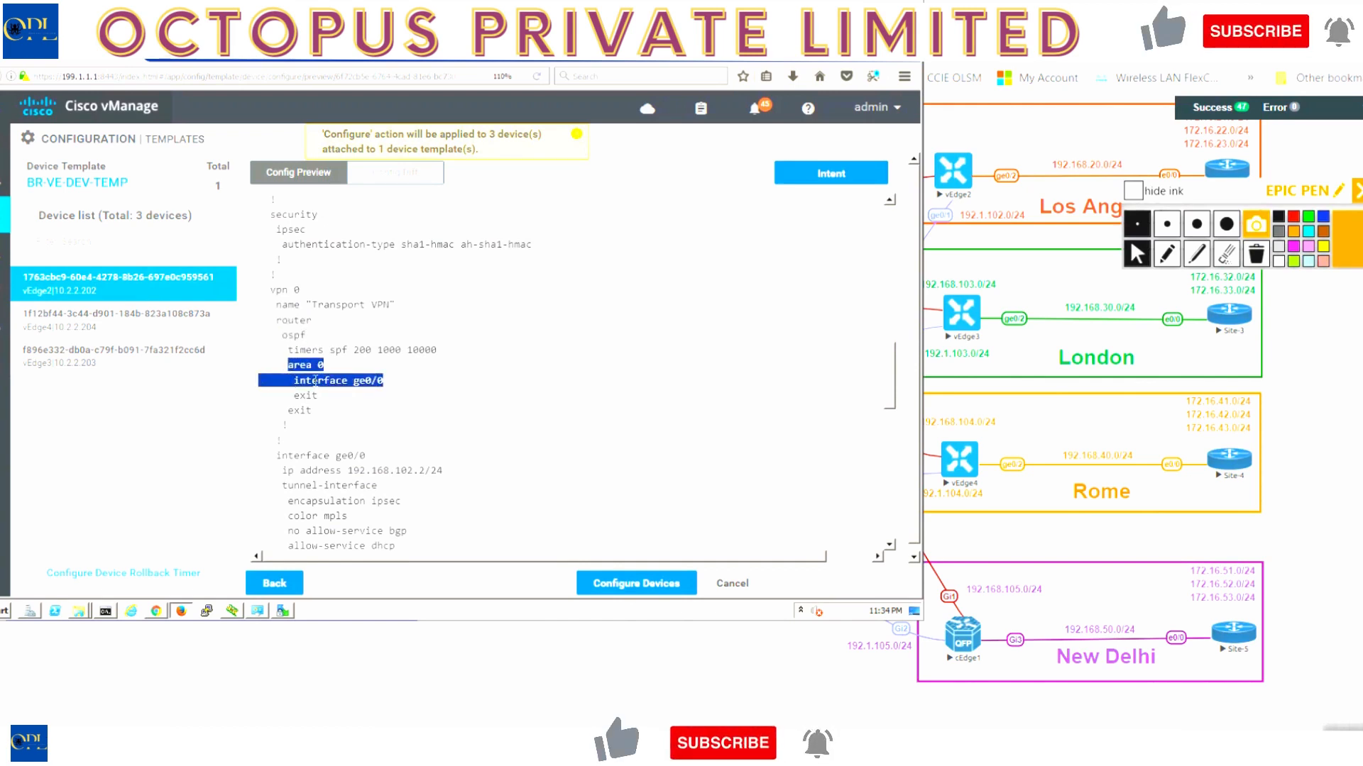
scroll(298, 319, down, 4)
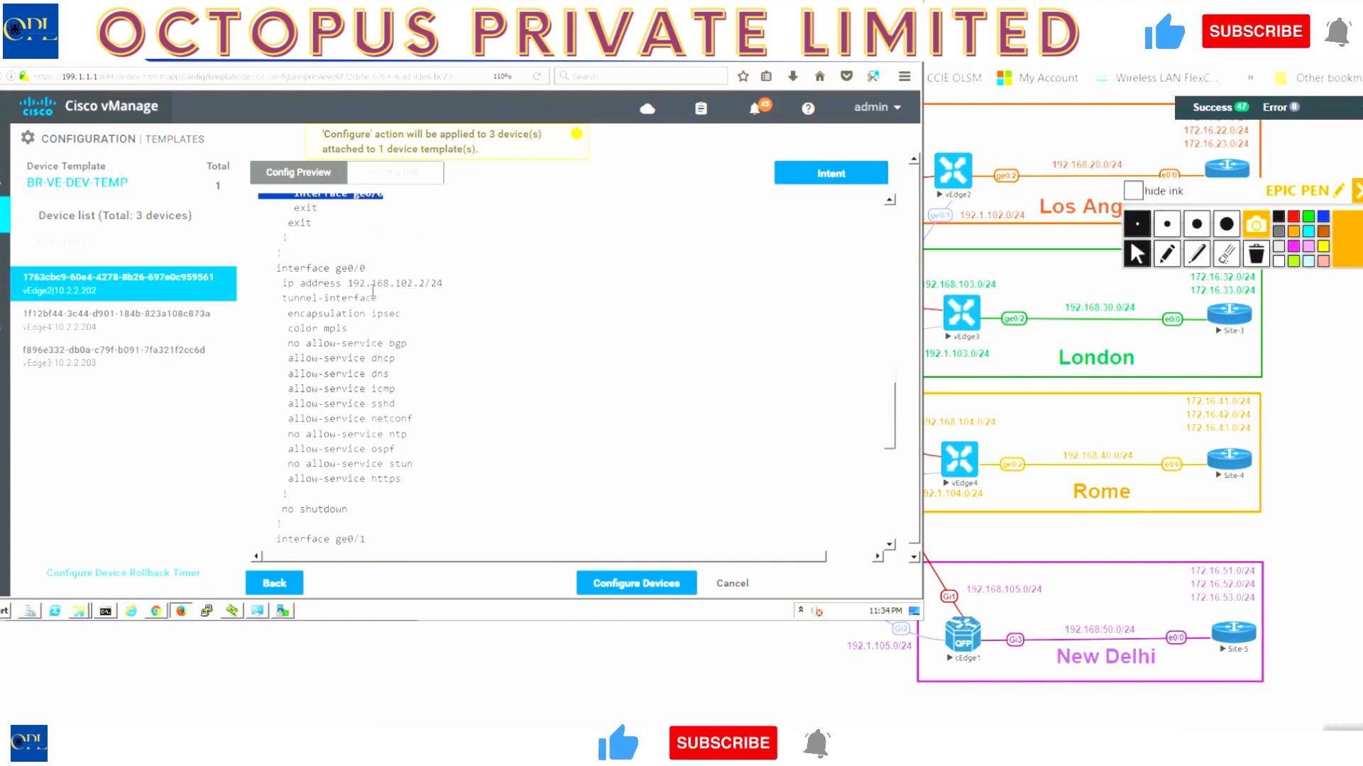
drag(444, 283, 294, 328)
drag(395, 448, 299, 445)
drag(350, 509, 270, 509)
- Scroll through and highlight the remaining sections of vEdge2's configuration preview
scroll(468, 461, down, 1)
scroll(469, 461, down, 4)
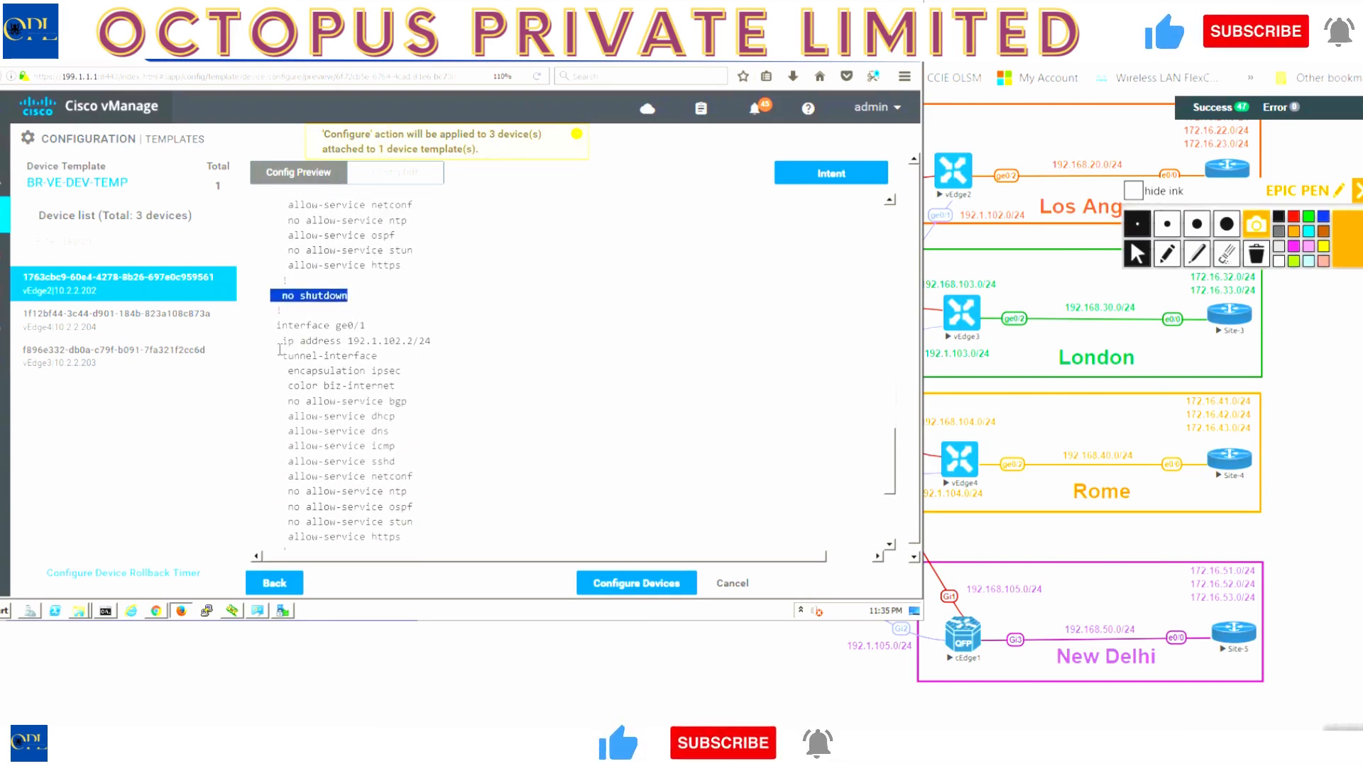
drag(276, 340, 434, 342)
drag(446, 392, 442, 495)
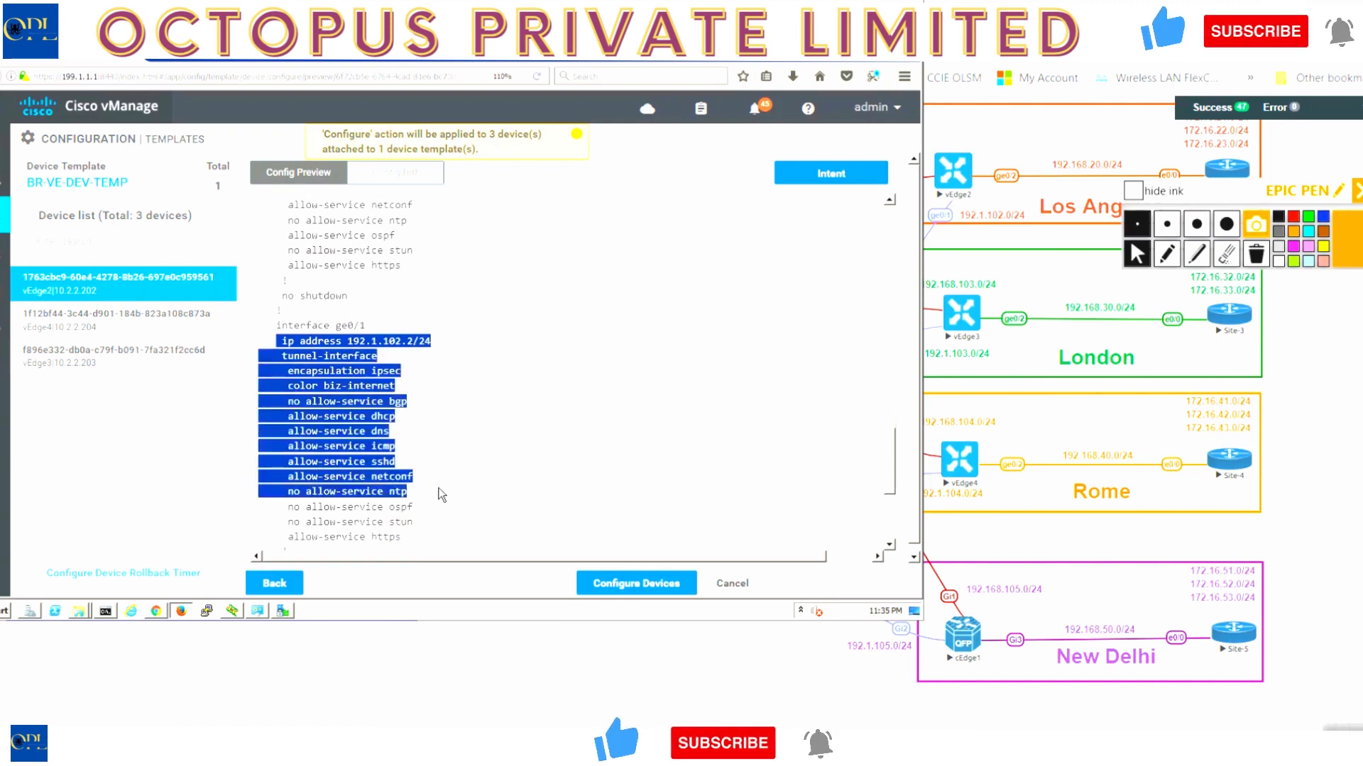
scroll(441, 494, down, 4)
scroll(442, 494, down, 1)
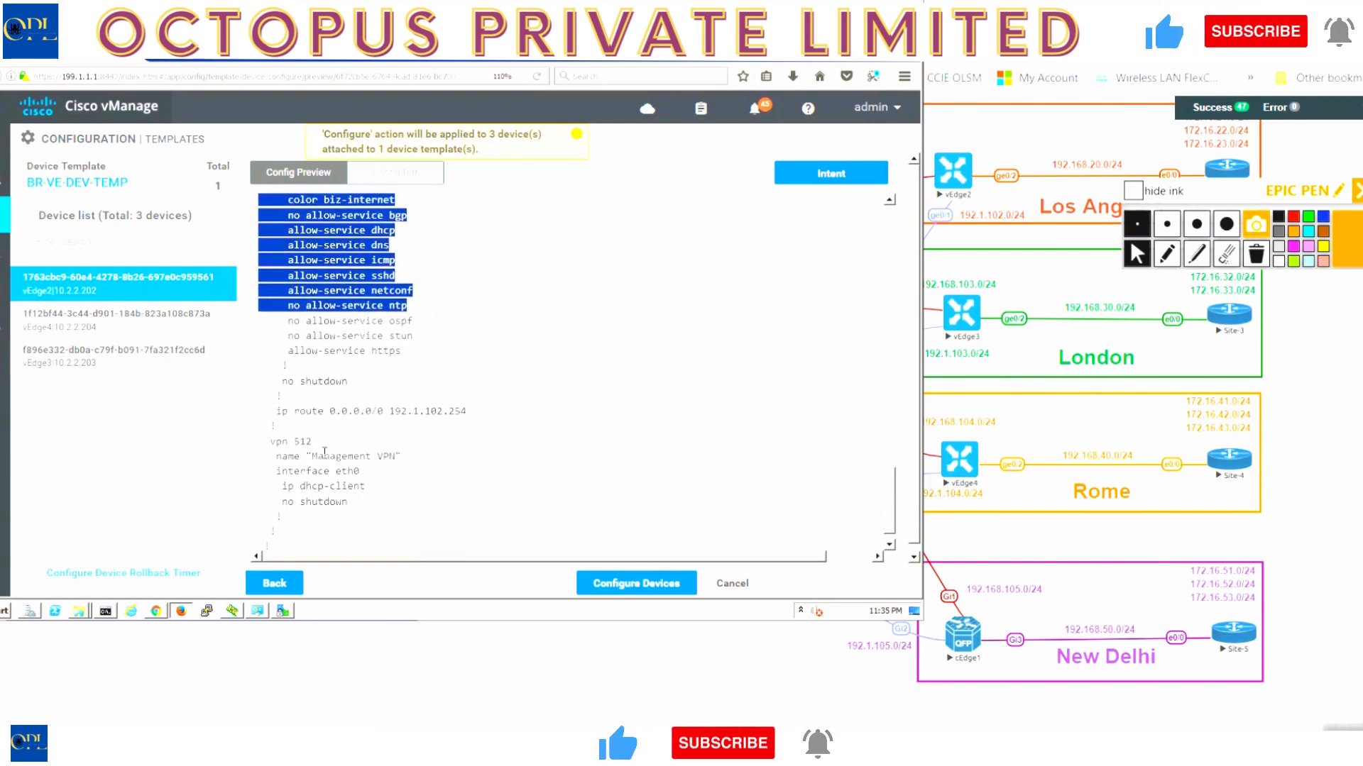
drag(271, 441, 396, 537)
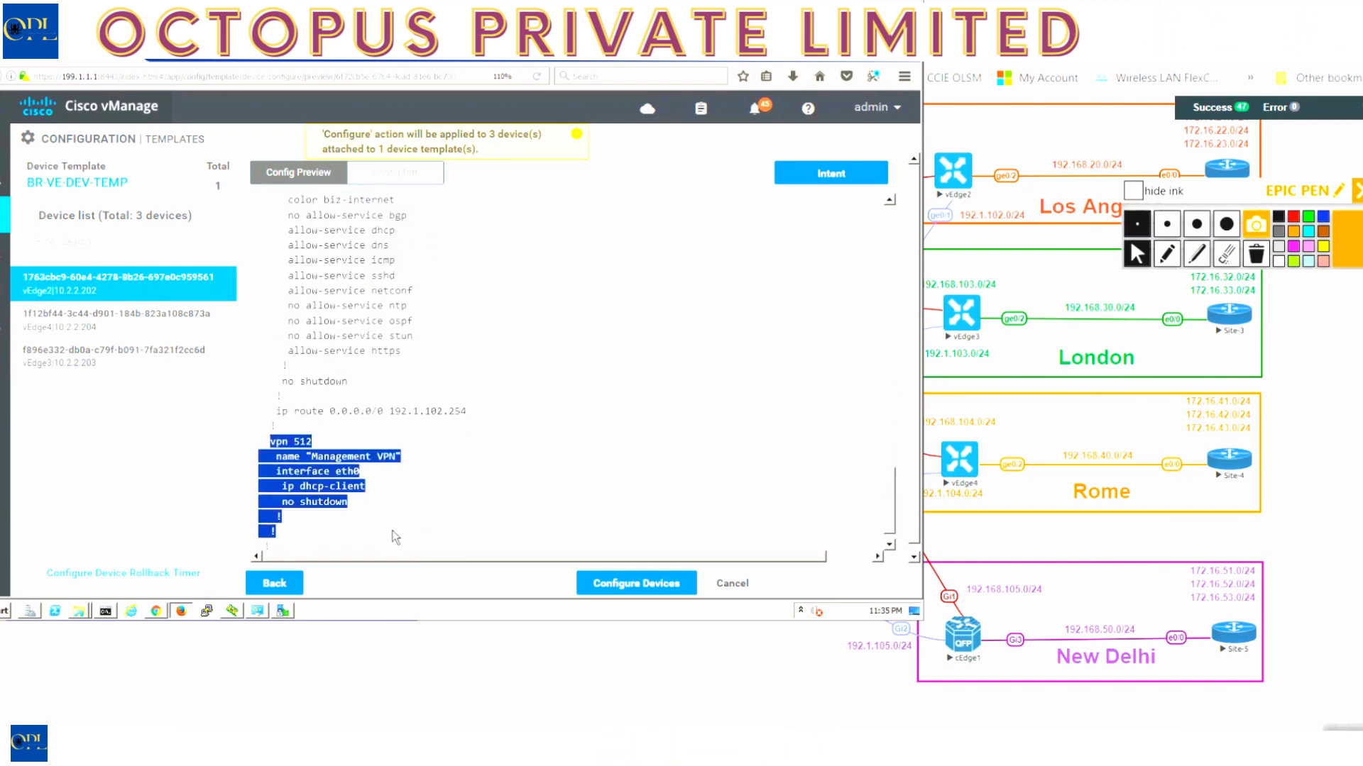
scroll(528, 343, up, 15)
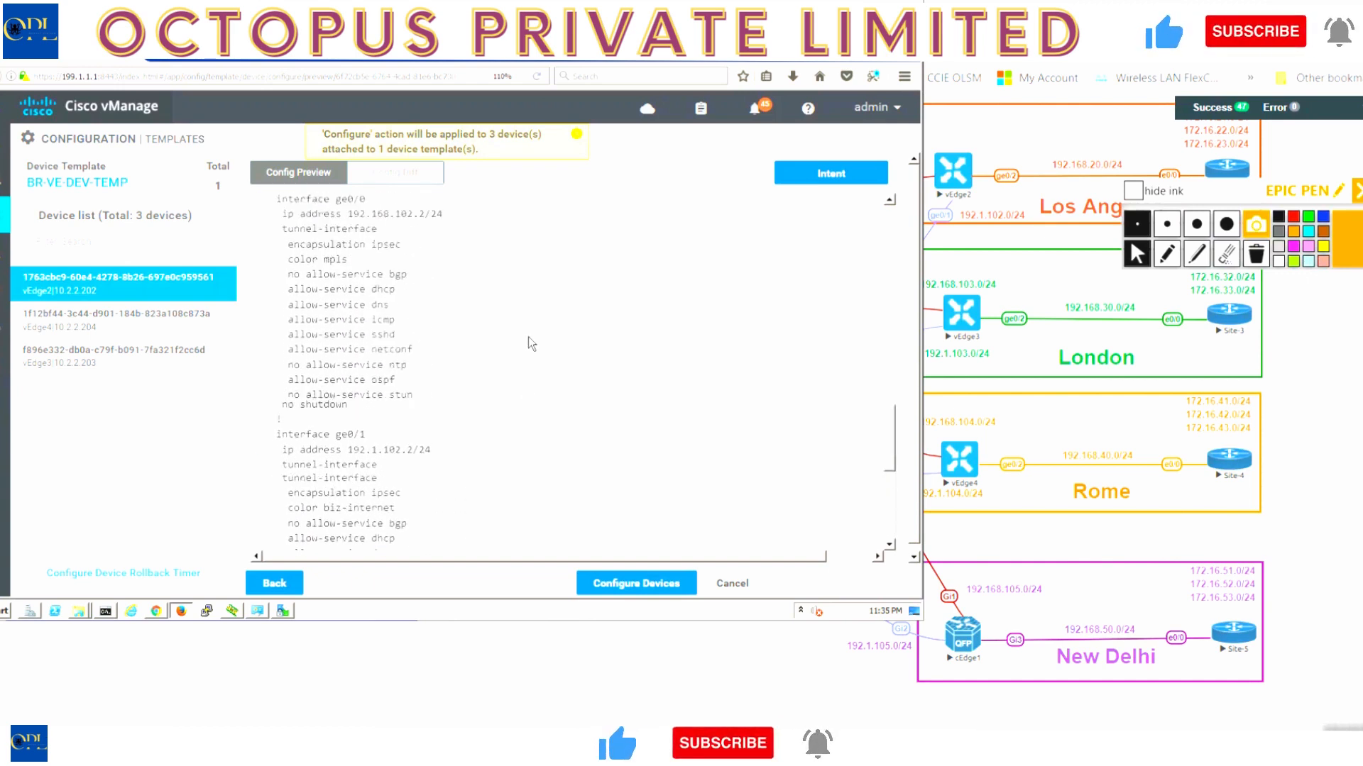
scroll(528, 337, up, 3)
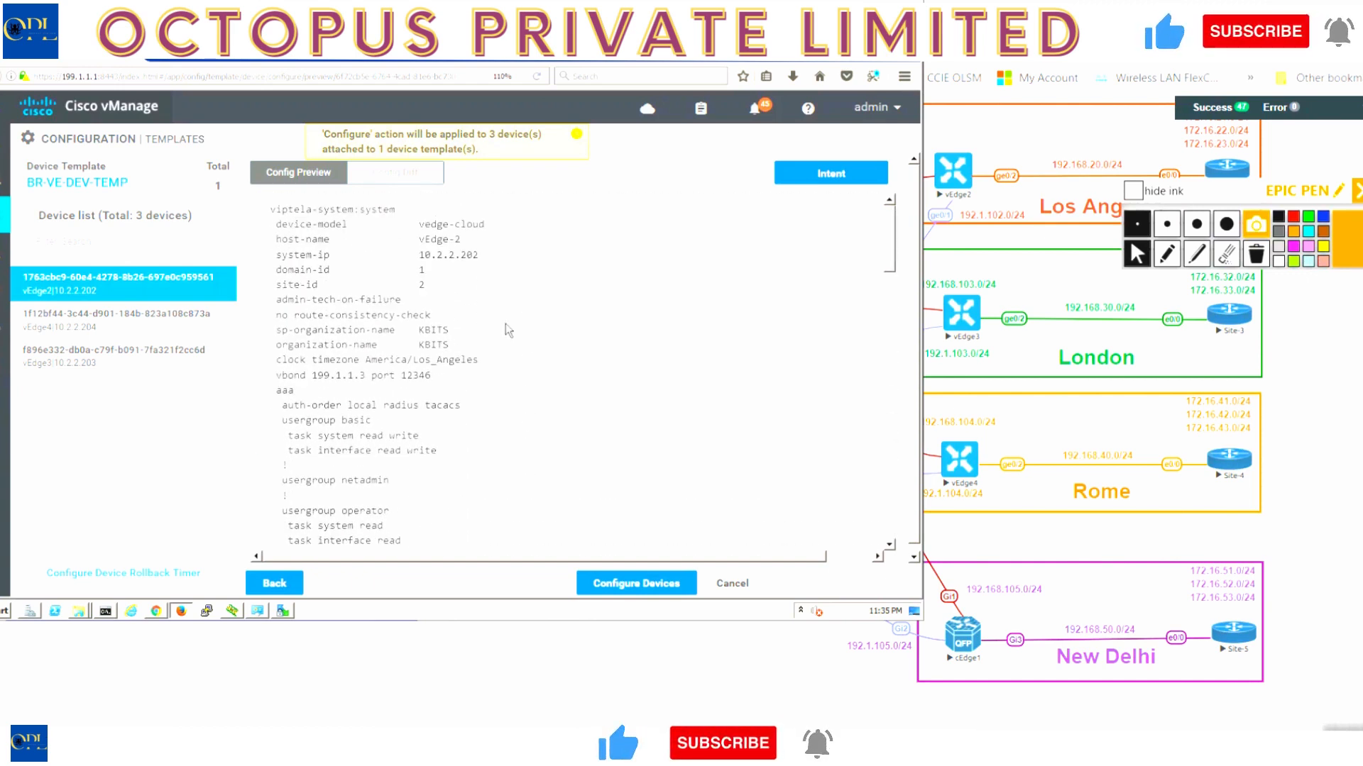
click(400, 175)
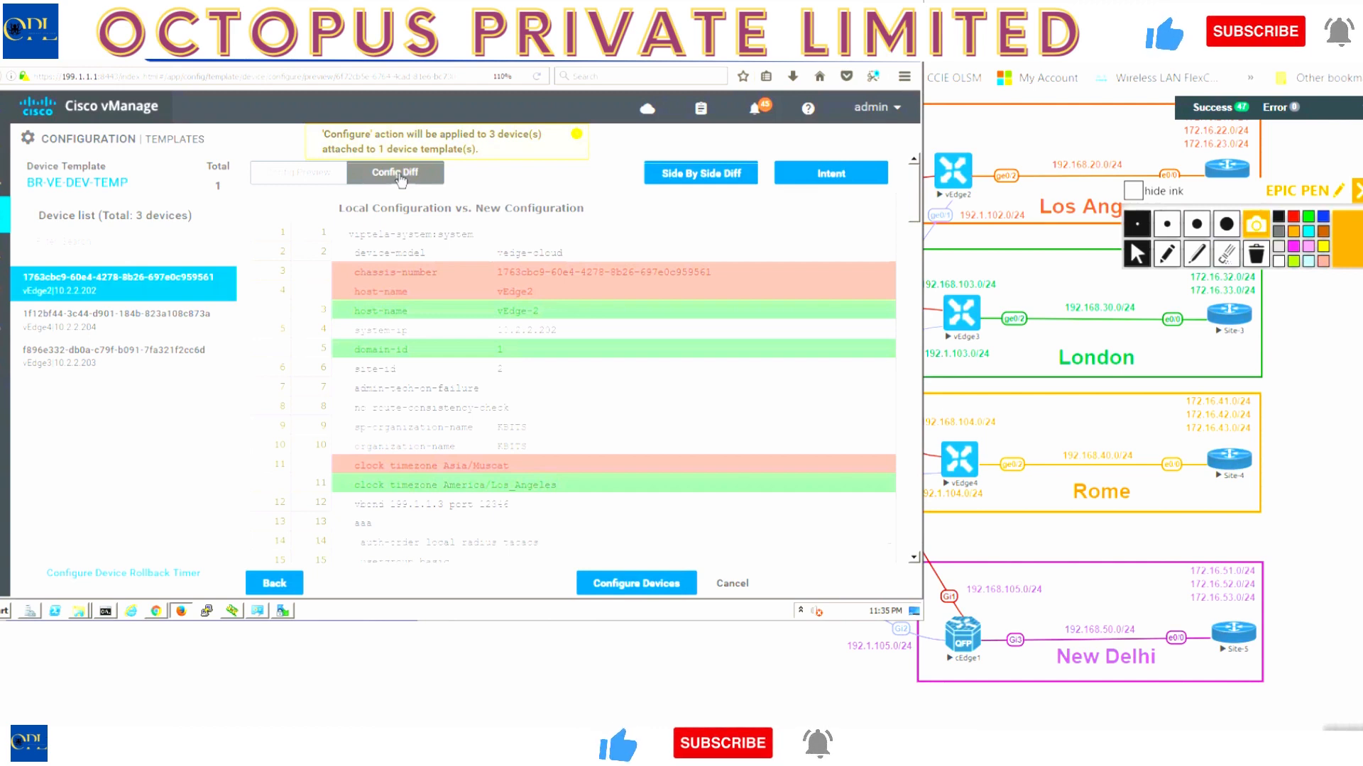
click(694, 175)
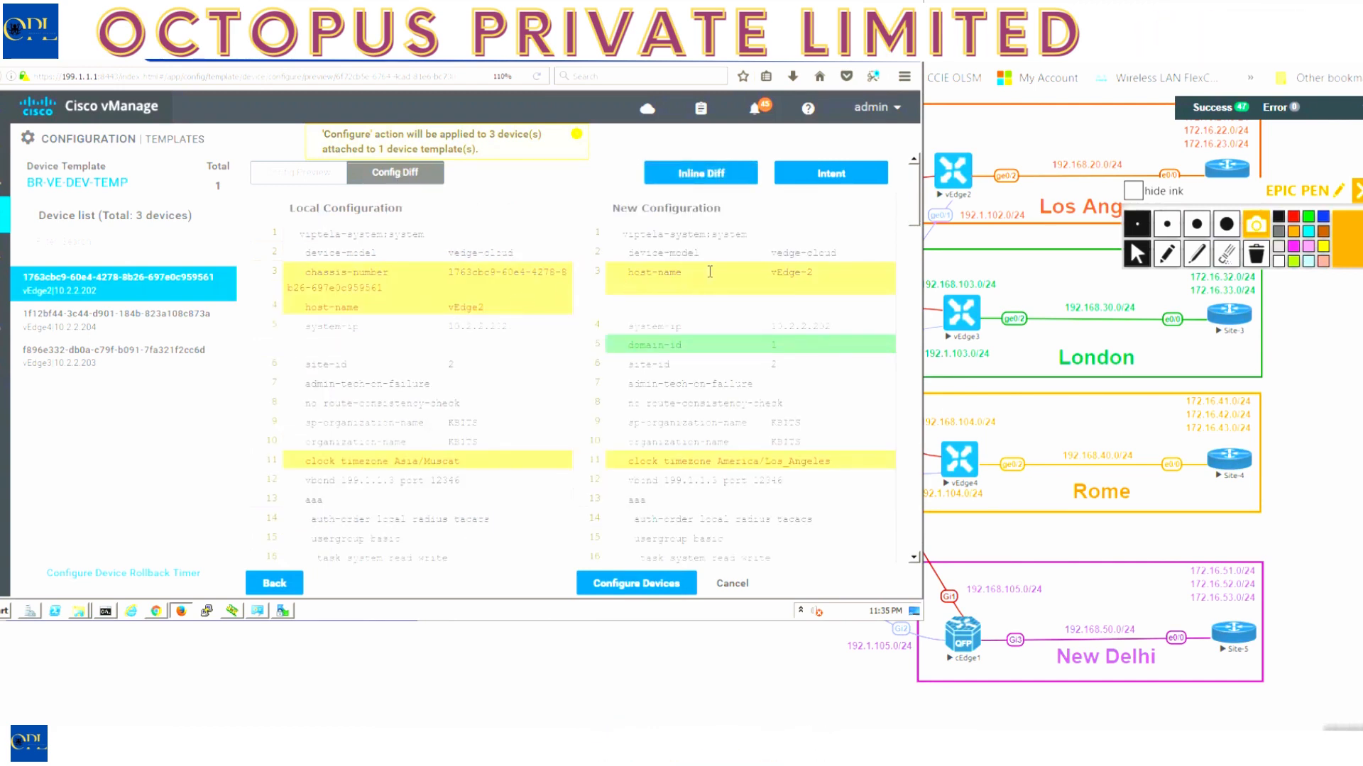
scroll(689, 412, down, 3)
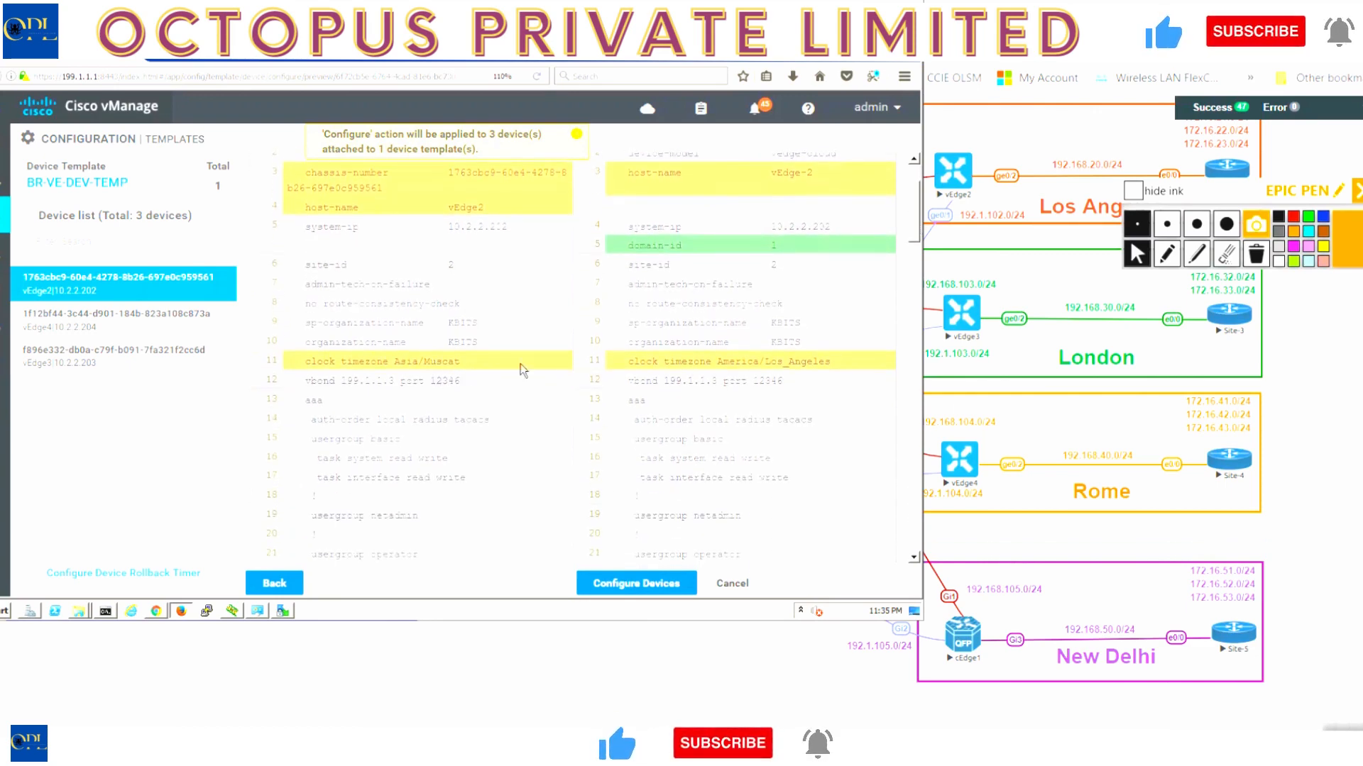
scroll(783, 411, down, 5)
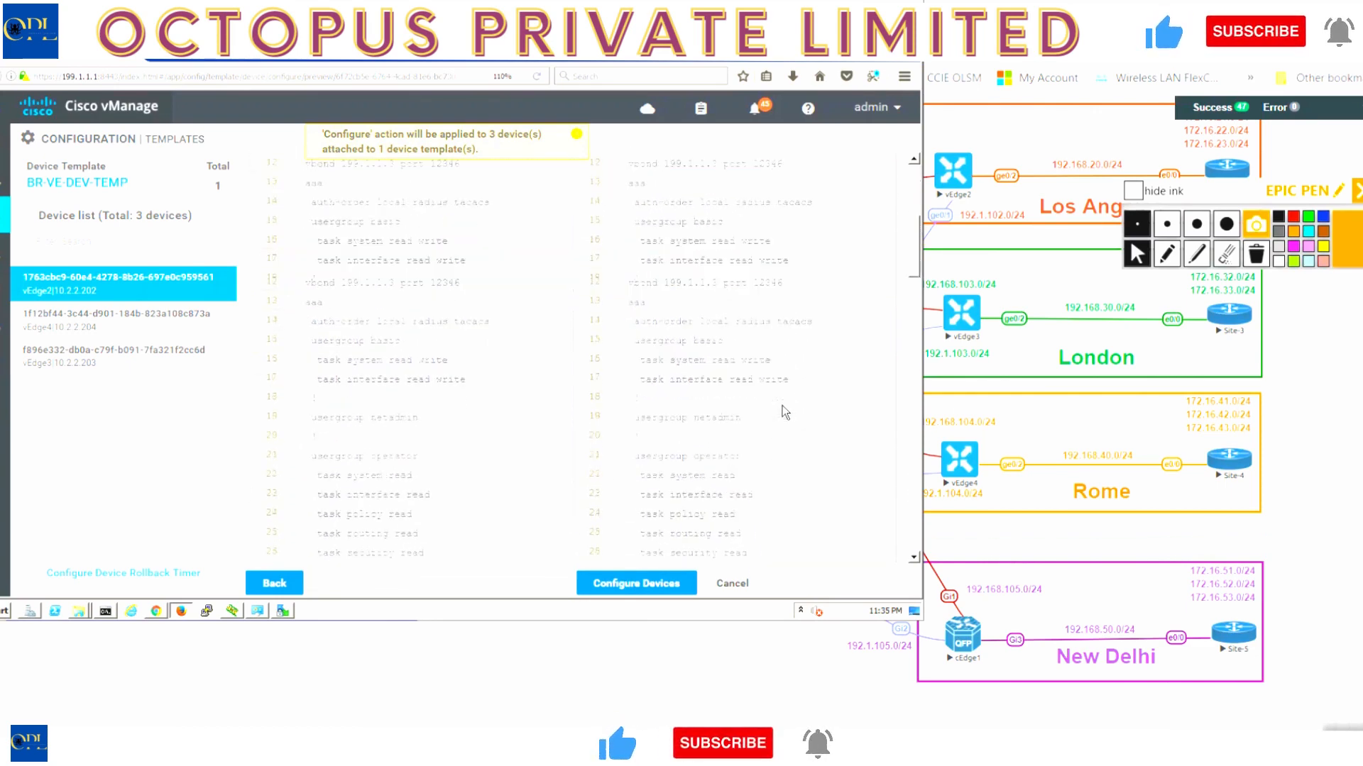
scroll(782, 406, down, 4)
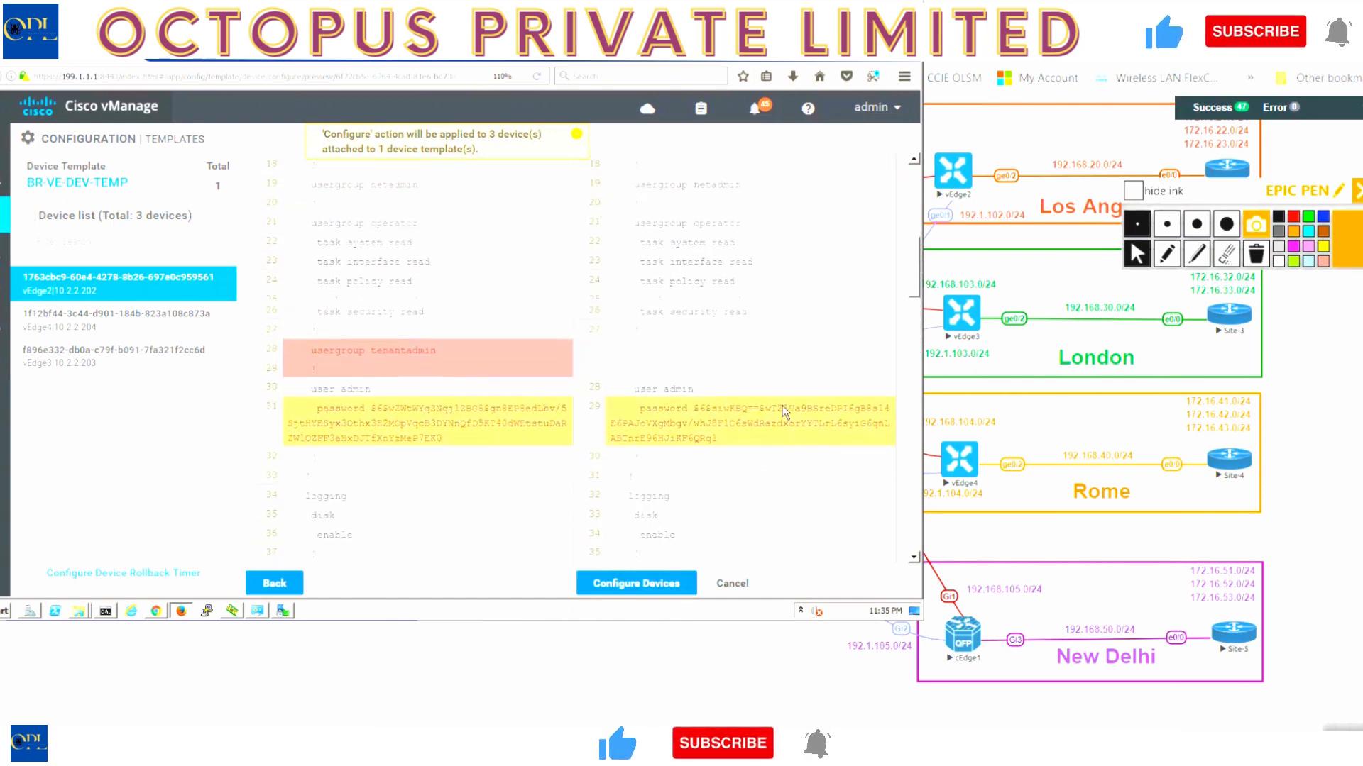
scroll(782, 406, up, 1)
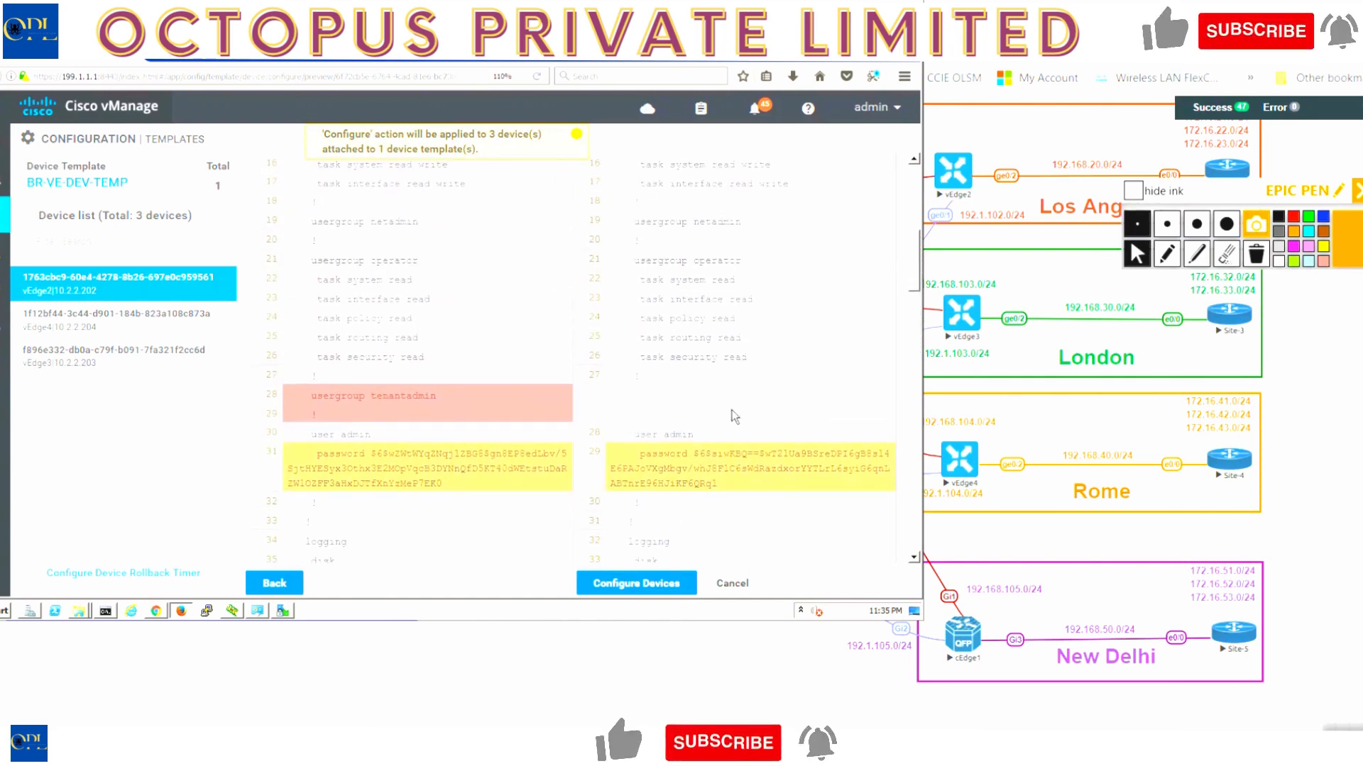
scroll(684, 485, down, 7)
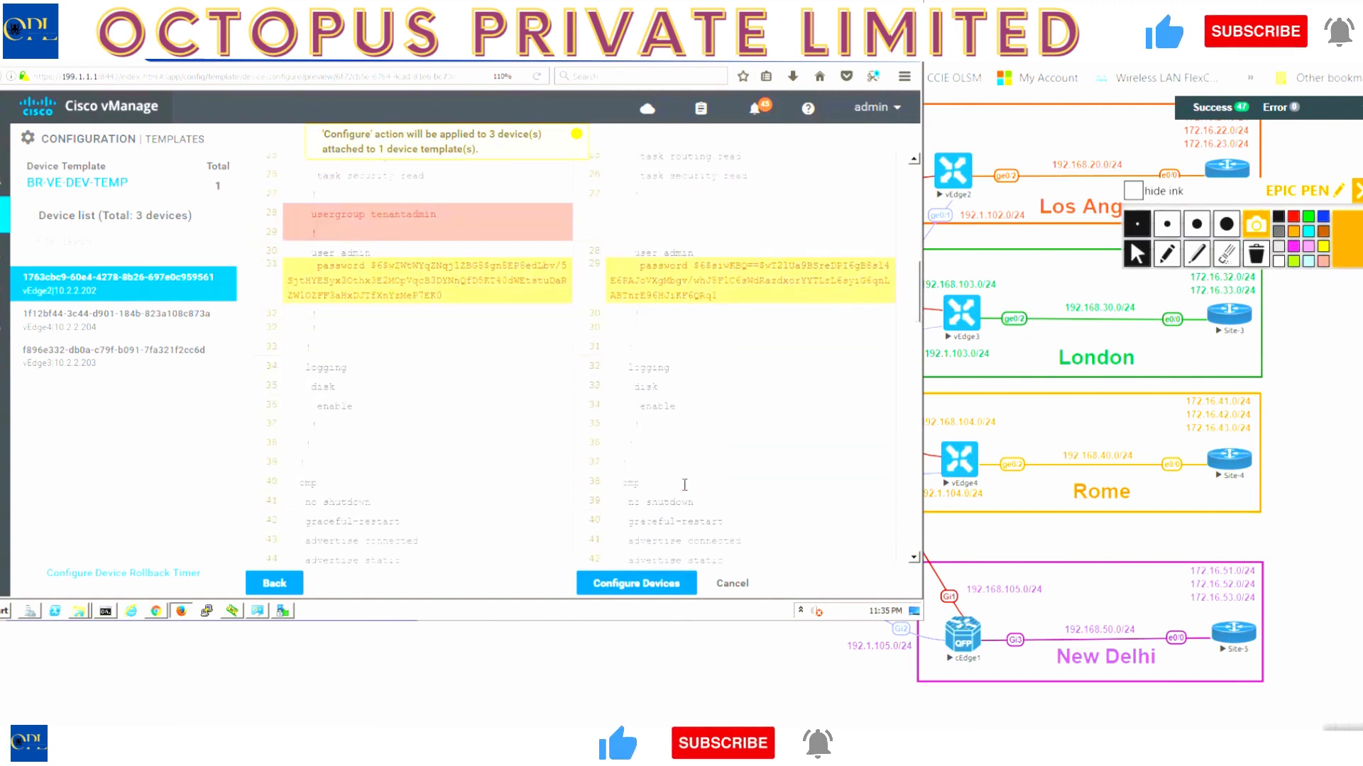
scroll(684, 485, down, 4)
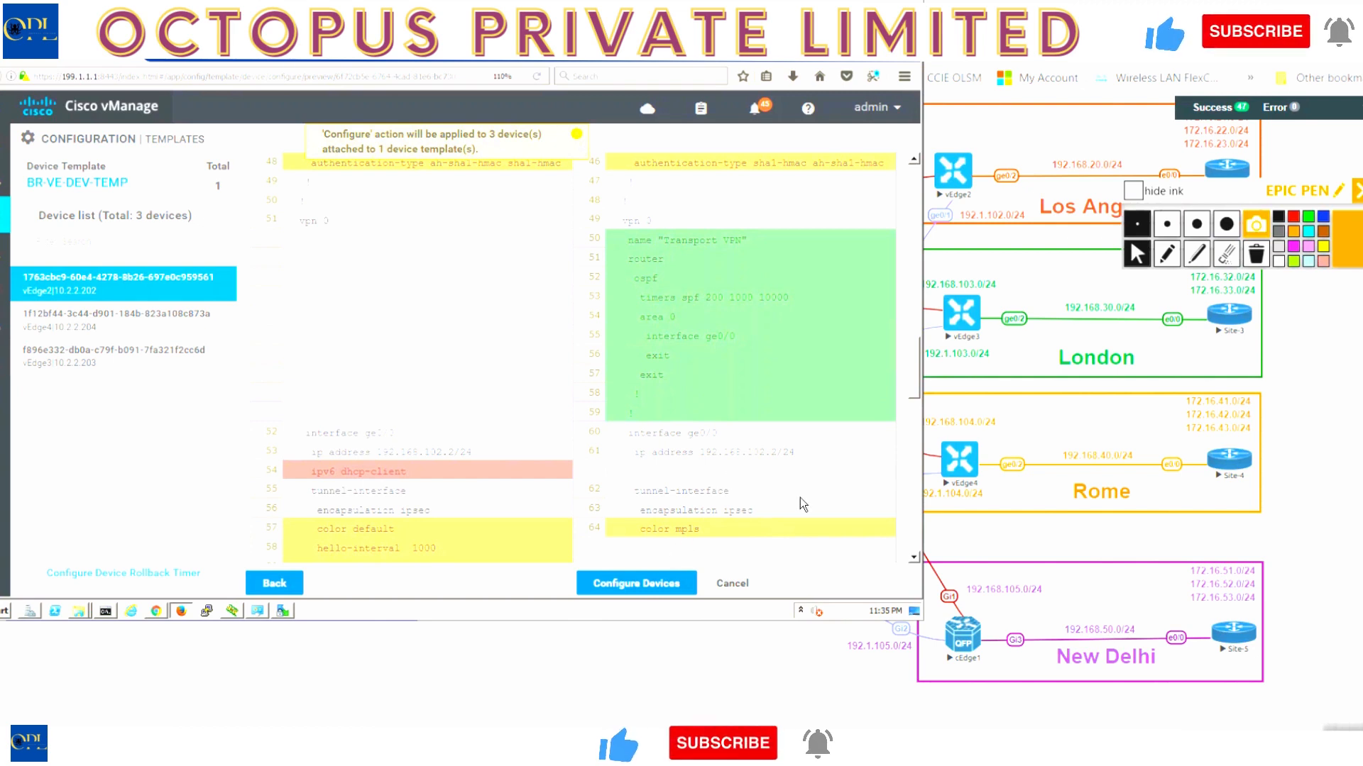
scroll(802, 504, down, 3)
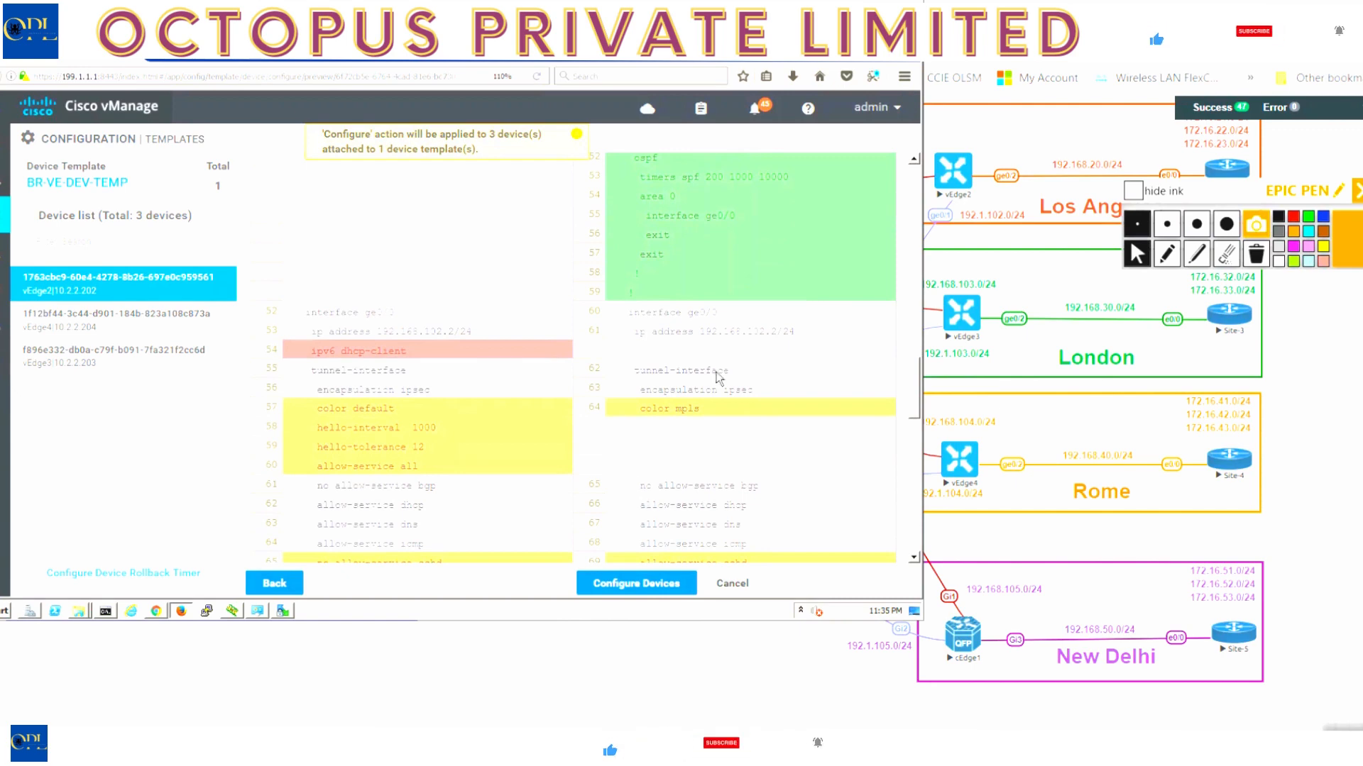
scroll(740, 467, down, 8)
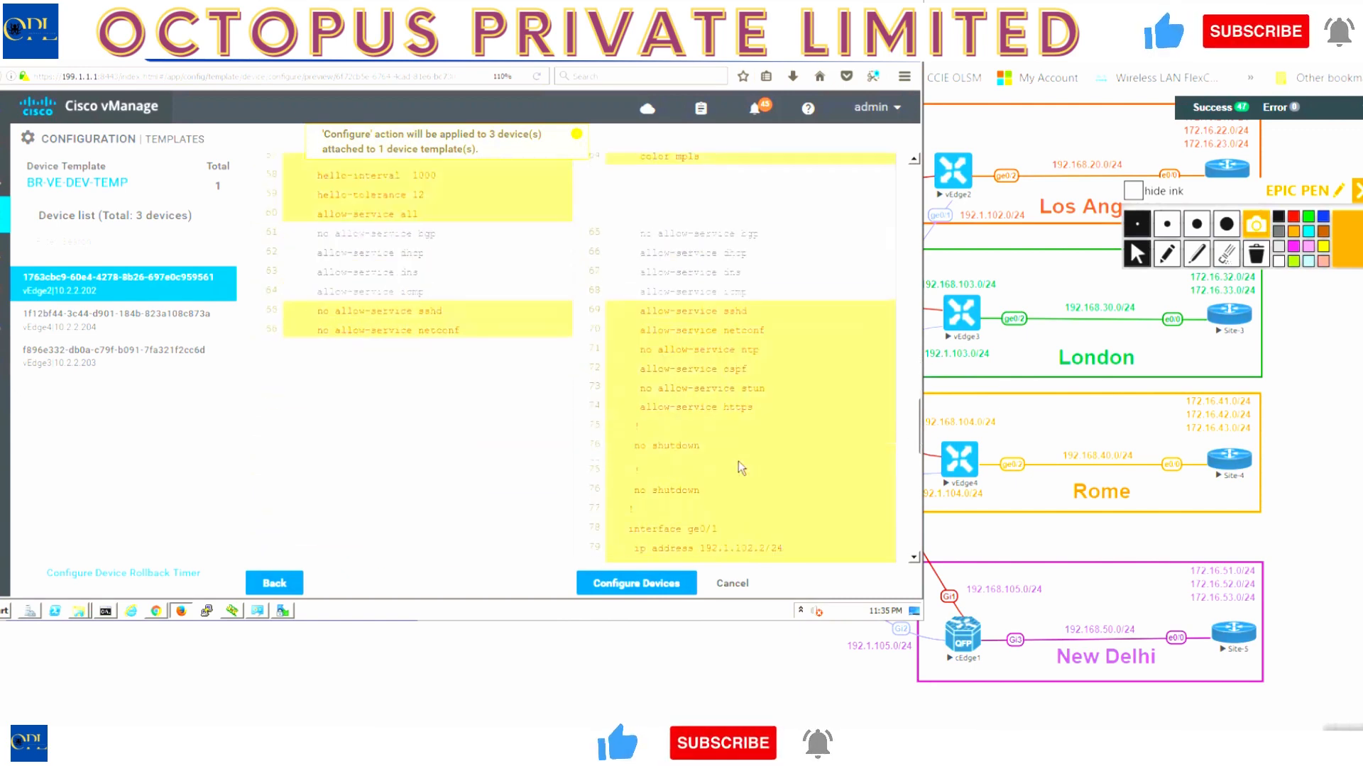
scroll(740, 467, down, 8)
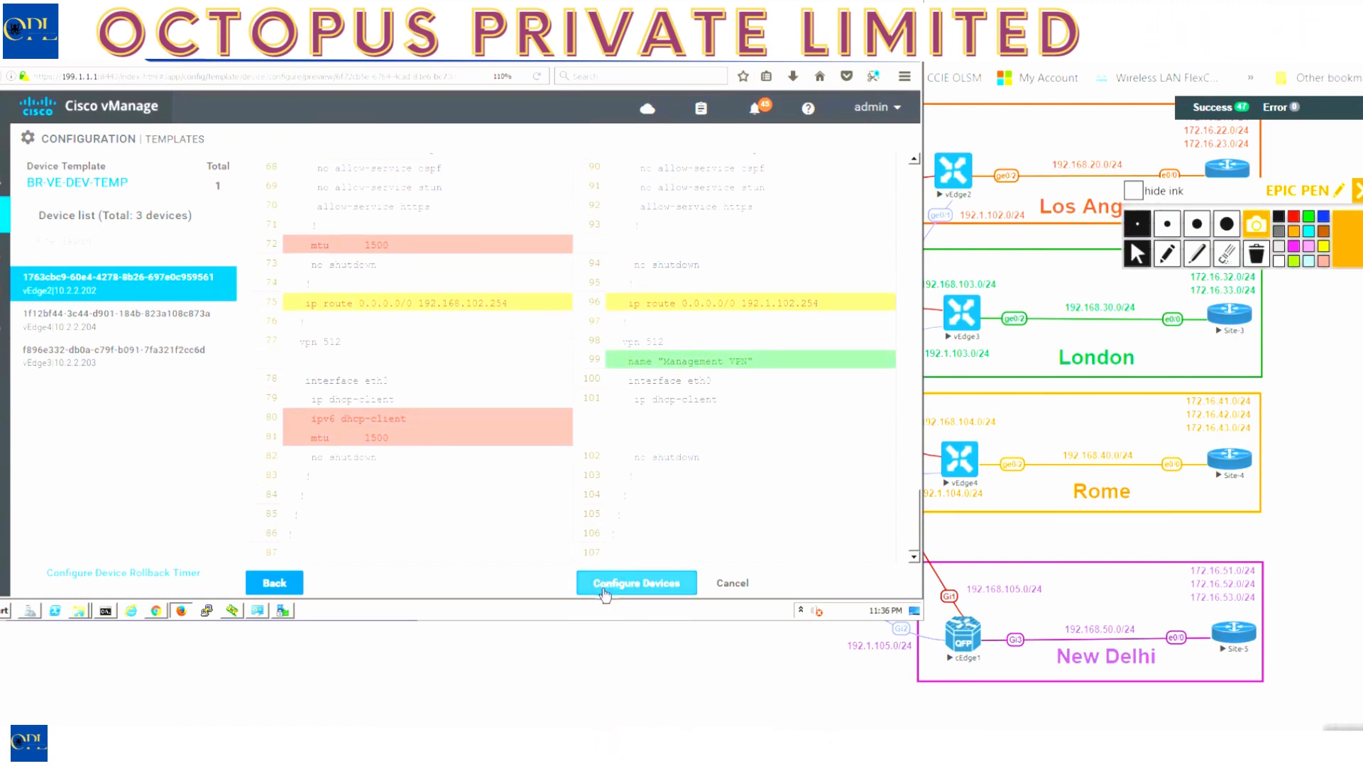
- Push the template configuration to all 3 devices, confirming the changes
click(605, 595)
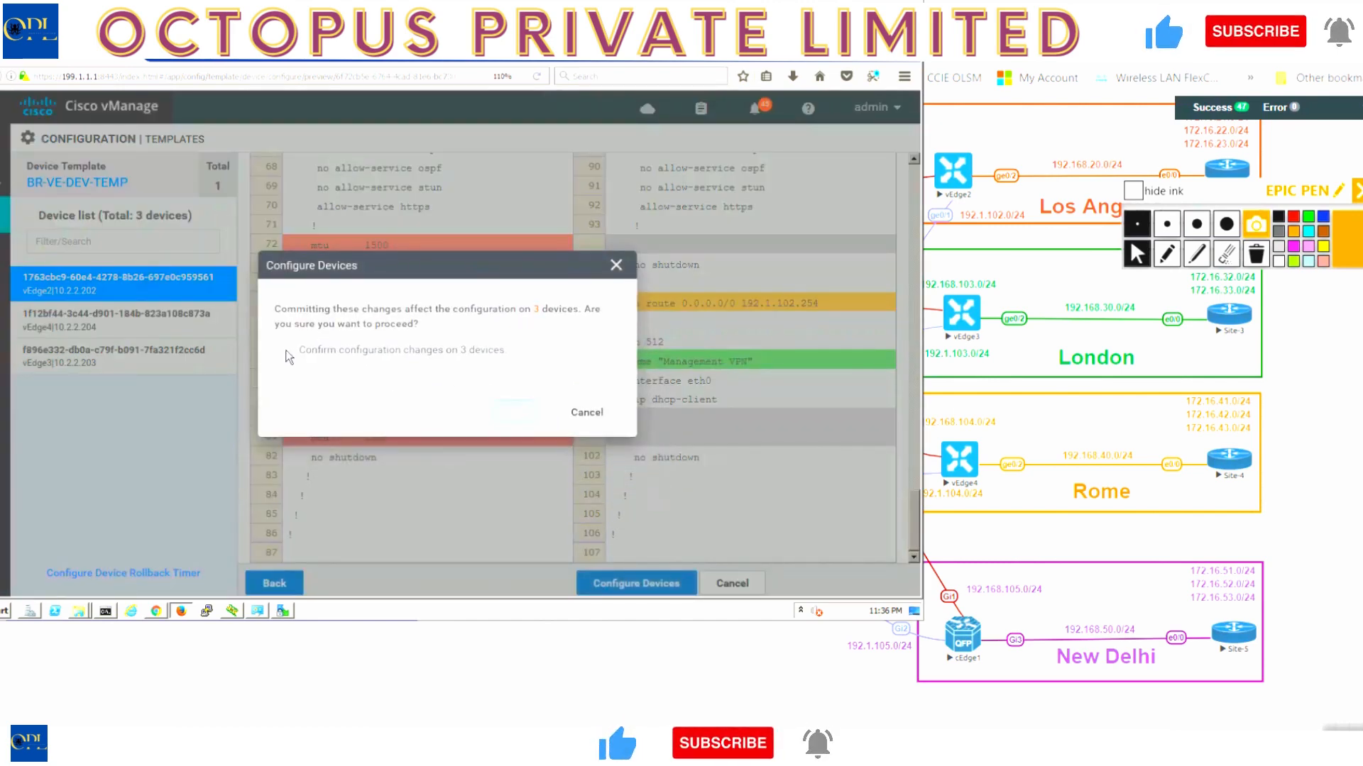
click(284, 349)
click(515, 412)
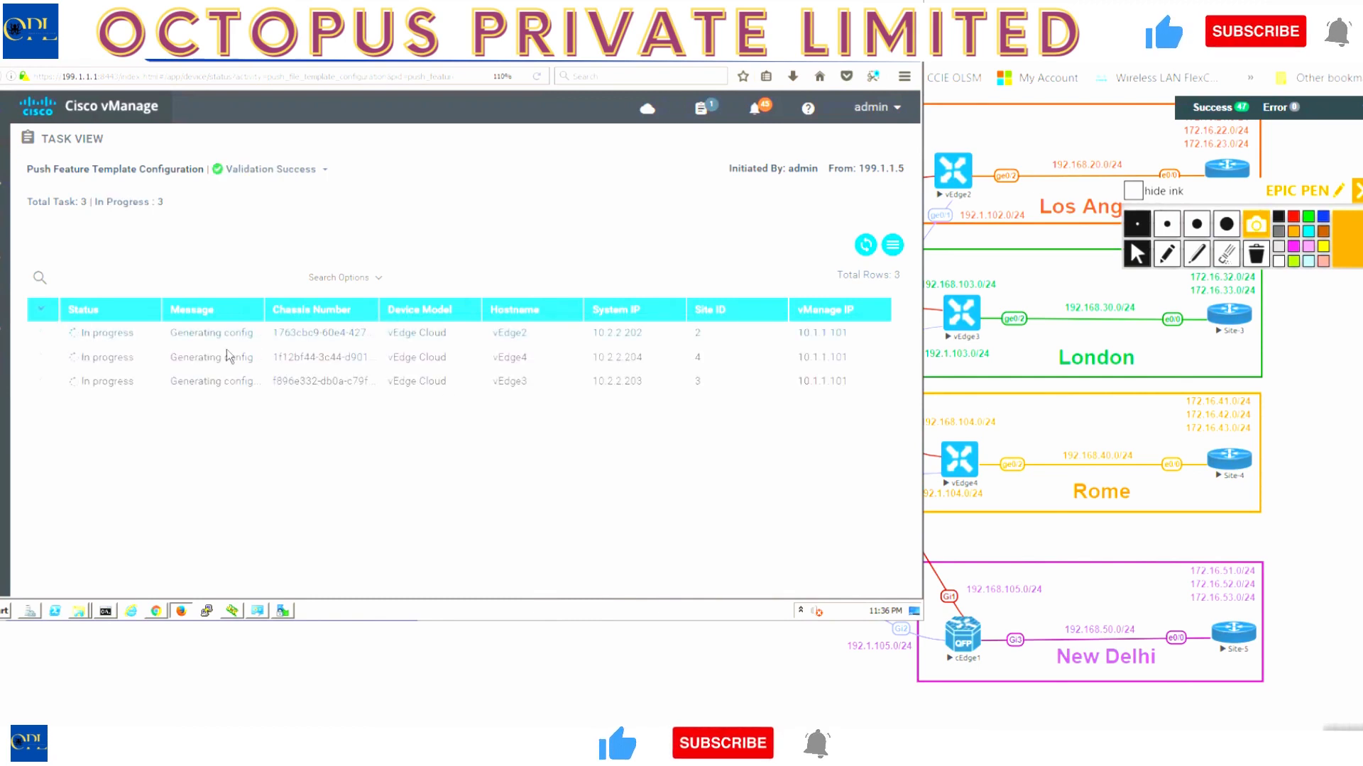
- Expand the vEdge2 and vEdge4 push task logs, refreshing the status in between
click(40, 332)
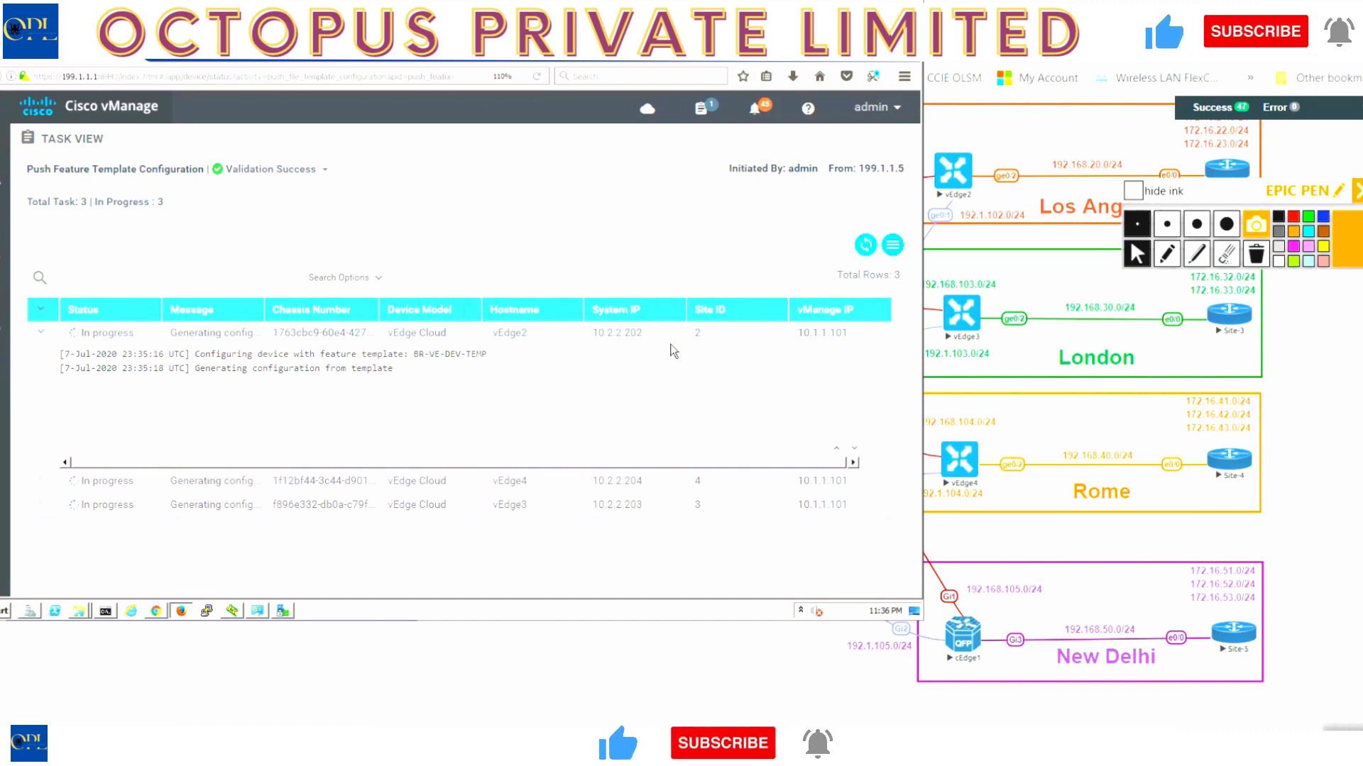
click(863, 247)
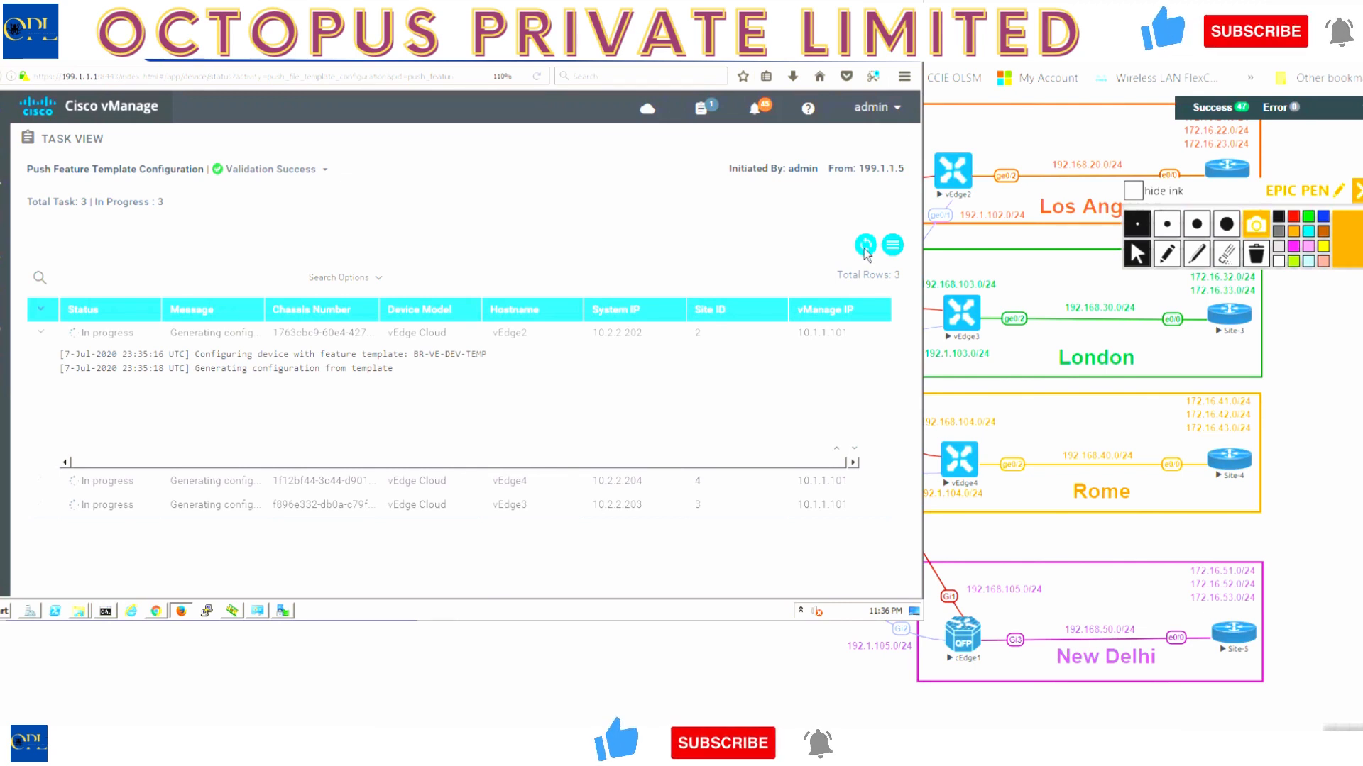
click(865, 246)
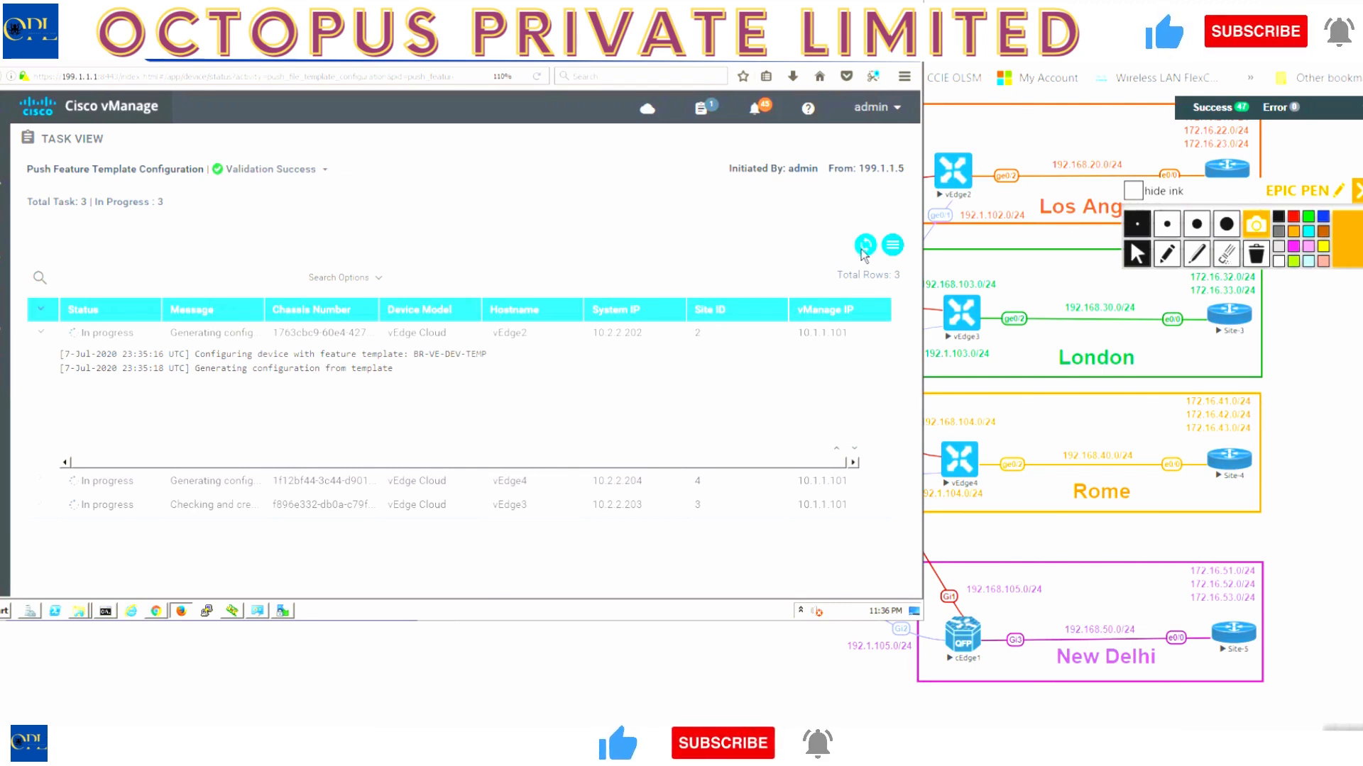
click(44, 486)
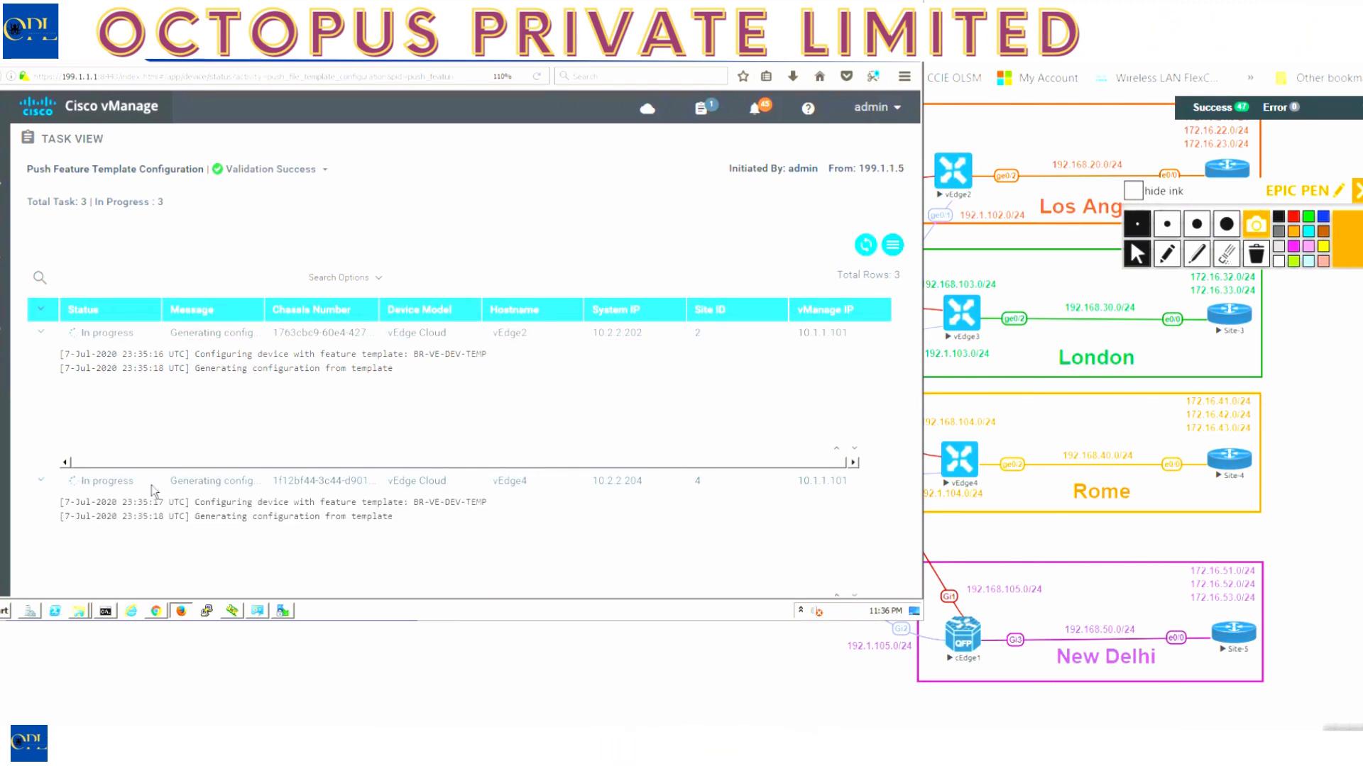
scroll(350, 521, down, 1)
scroll(349, 520, up, 1)
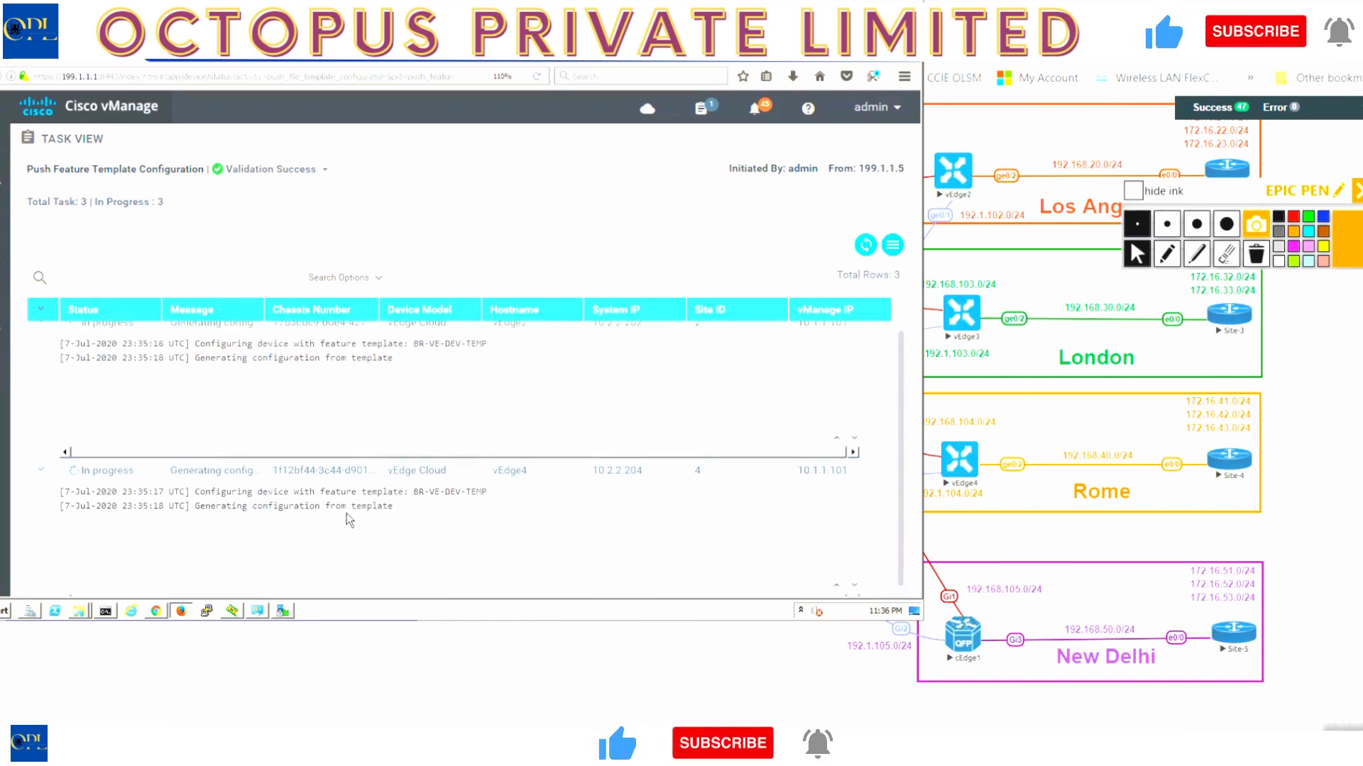
- Refresh Task View until vEdge2 and vEdge4 report pushing configuration to device
click(865, 245)
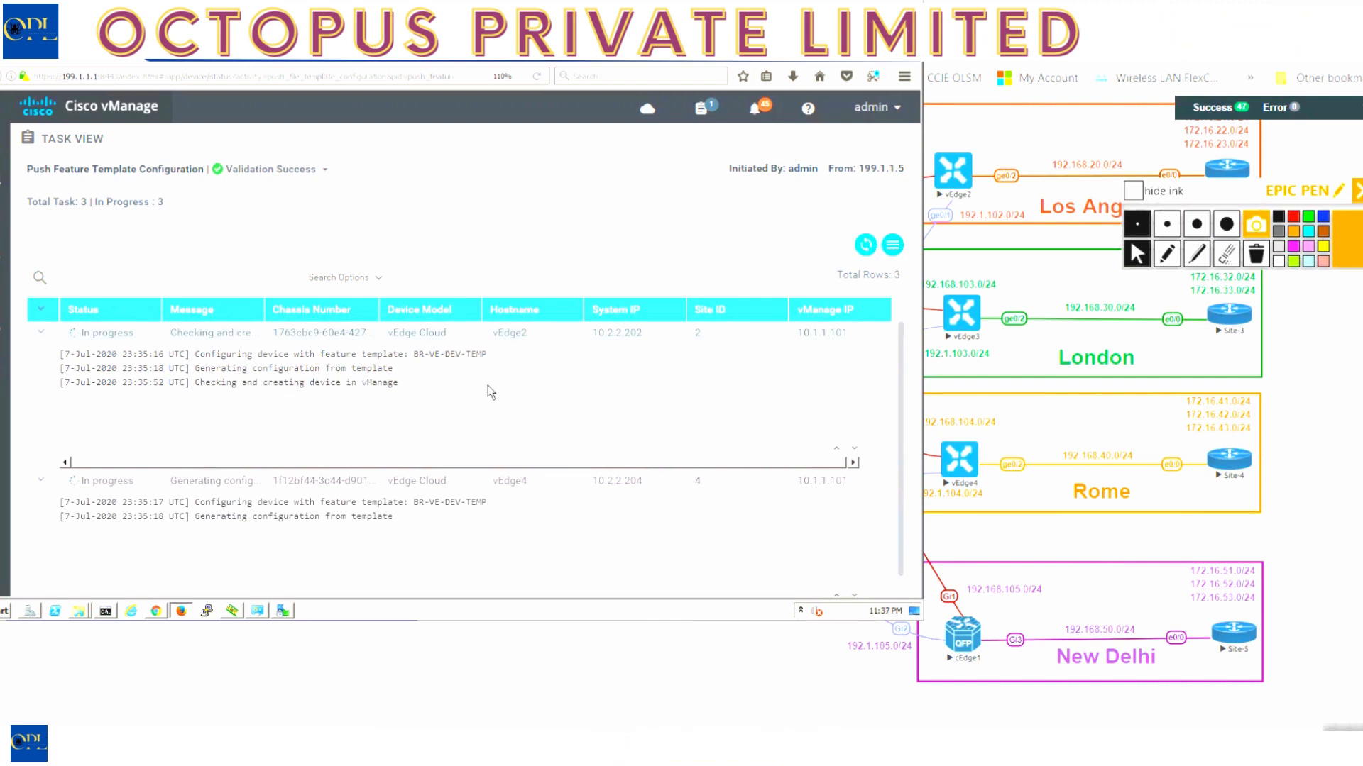
click(865, 245)
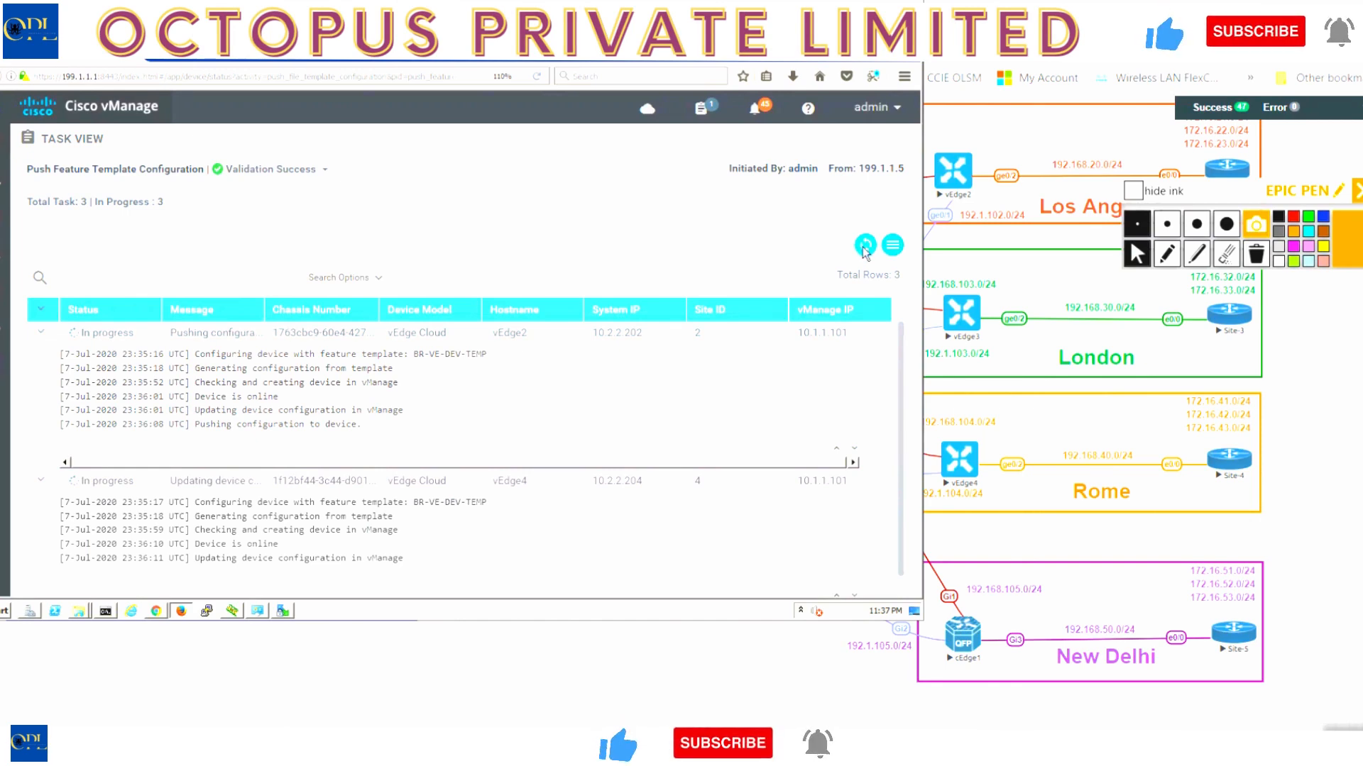
click(864, 246)
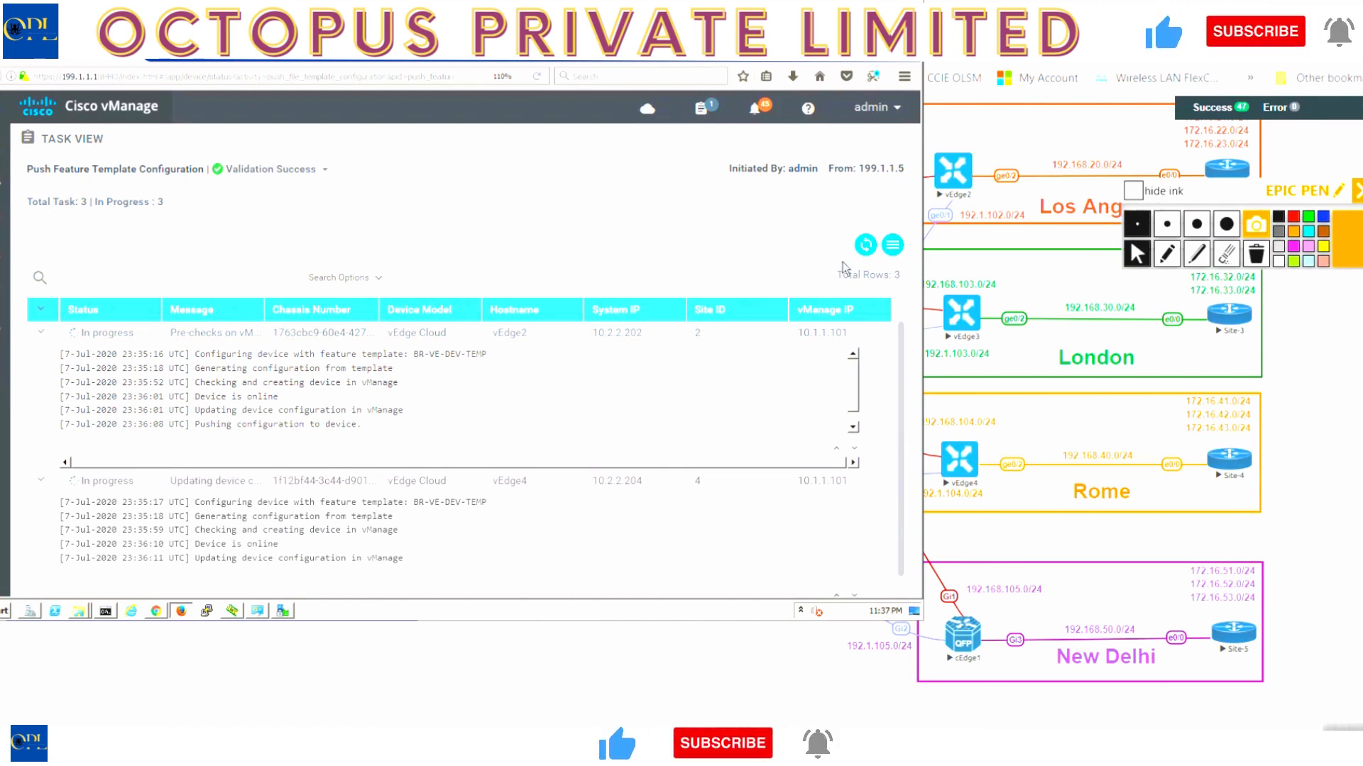
click(867, 246)
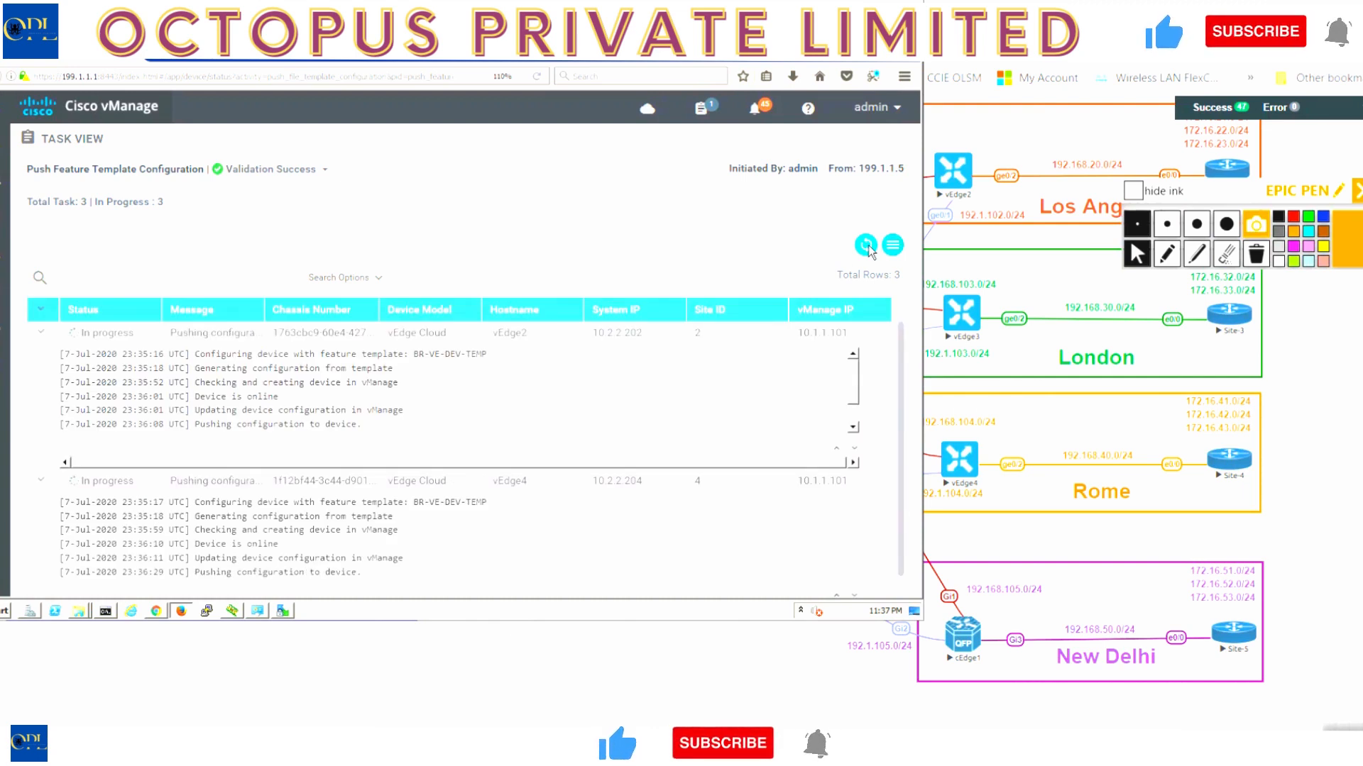
click(867, 246)
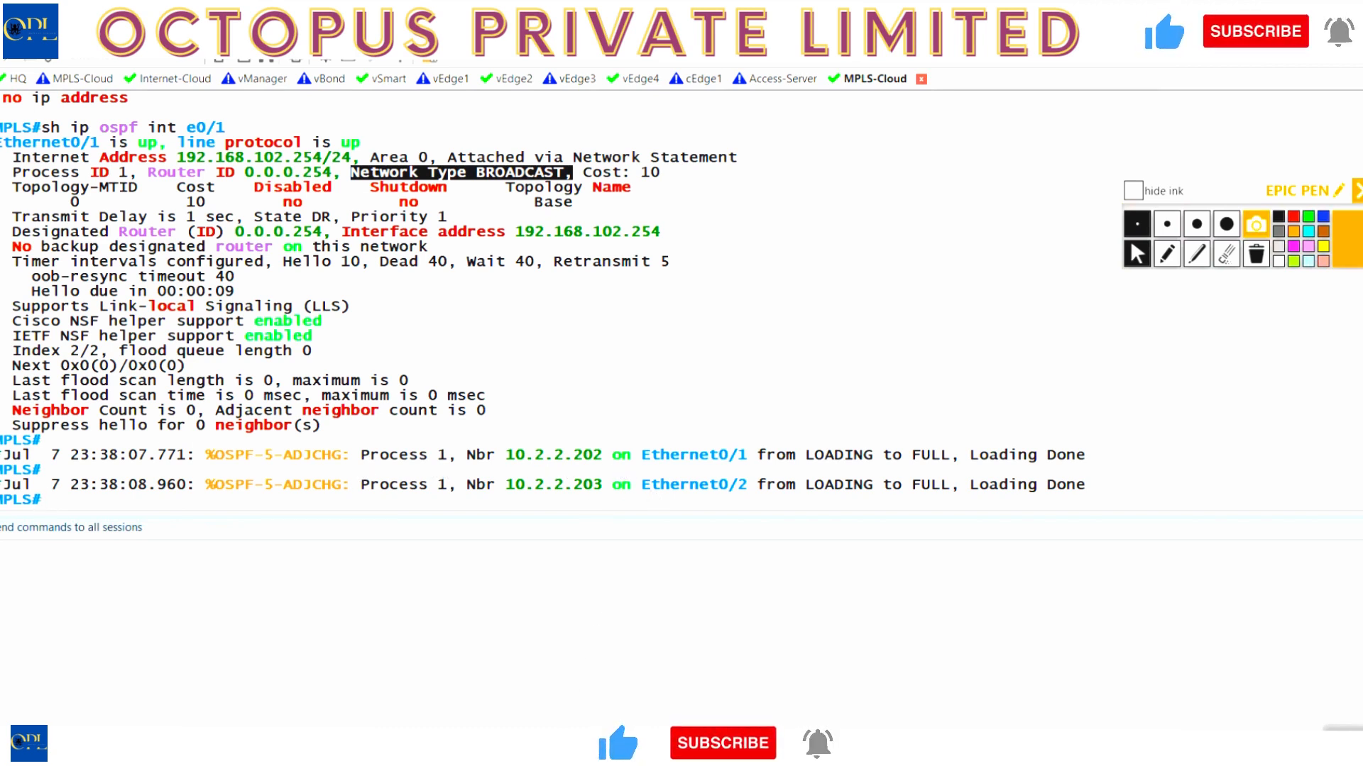
- After MPLS-Cloud logs OSPF neighbours reaching FULL, switch to the vEdge2 session
mouse_move(538, 752)
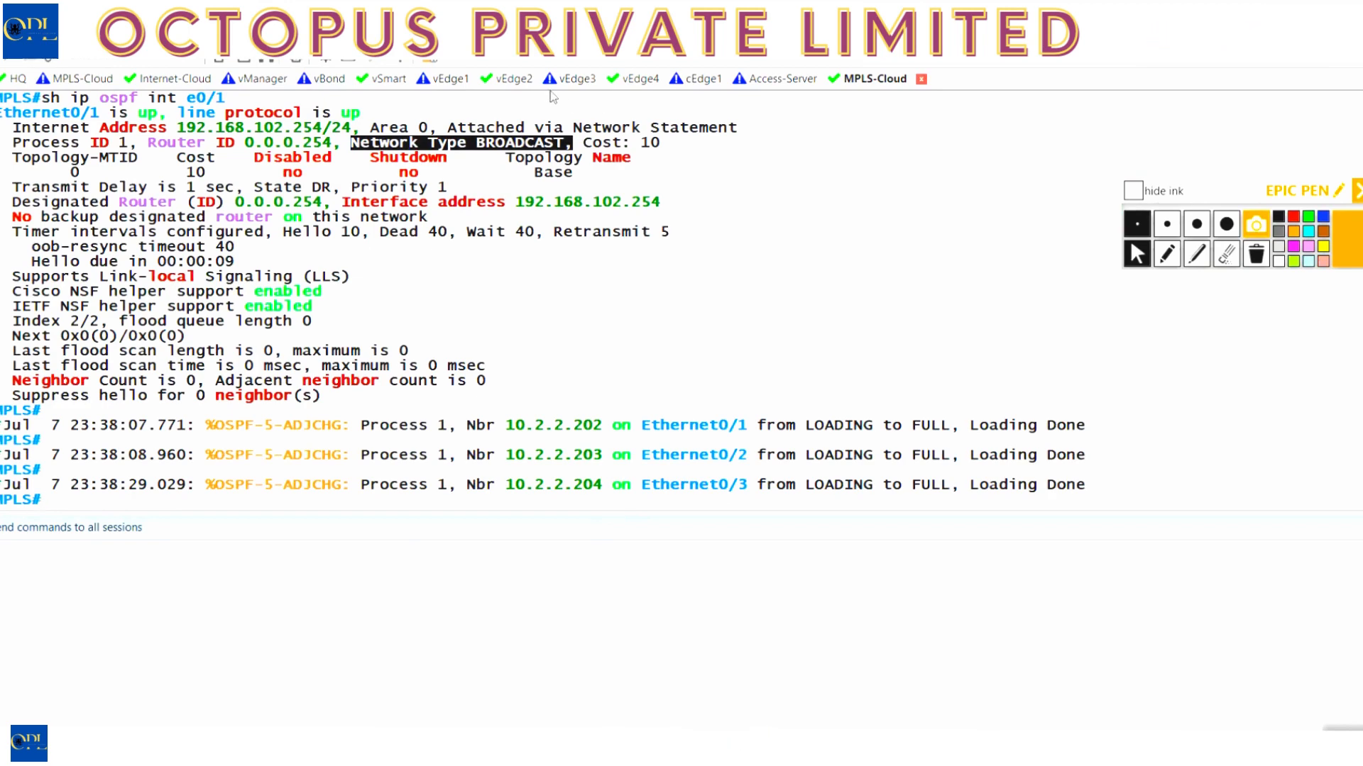
click(510, 78)
- Log in to vEdge-2 and run sh ip route
key(Return)
key(Return)
text(admin)
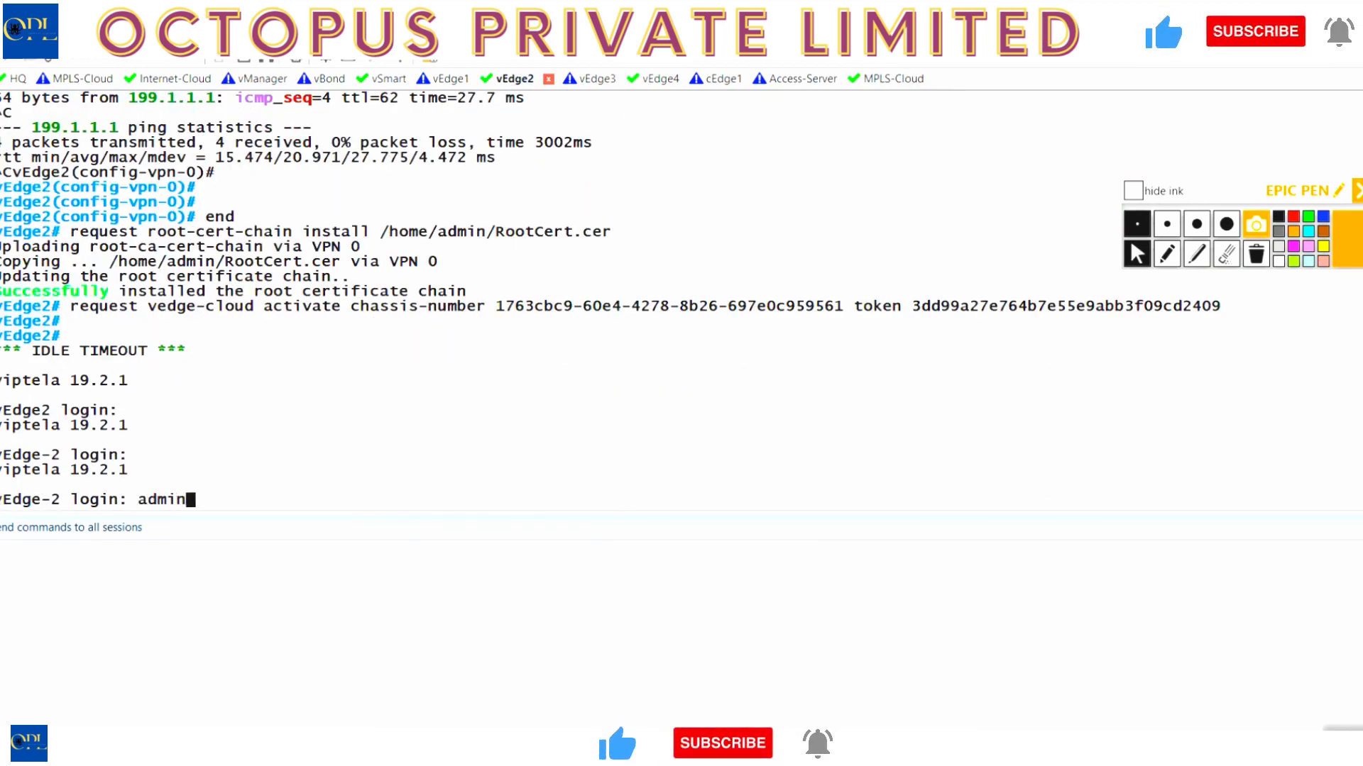
key(Return)
text(admin)
key(Return)
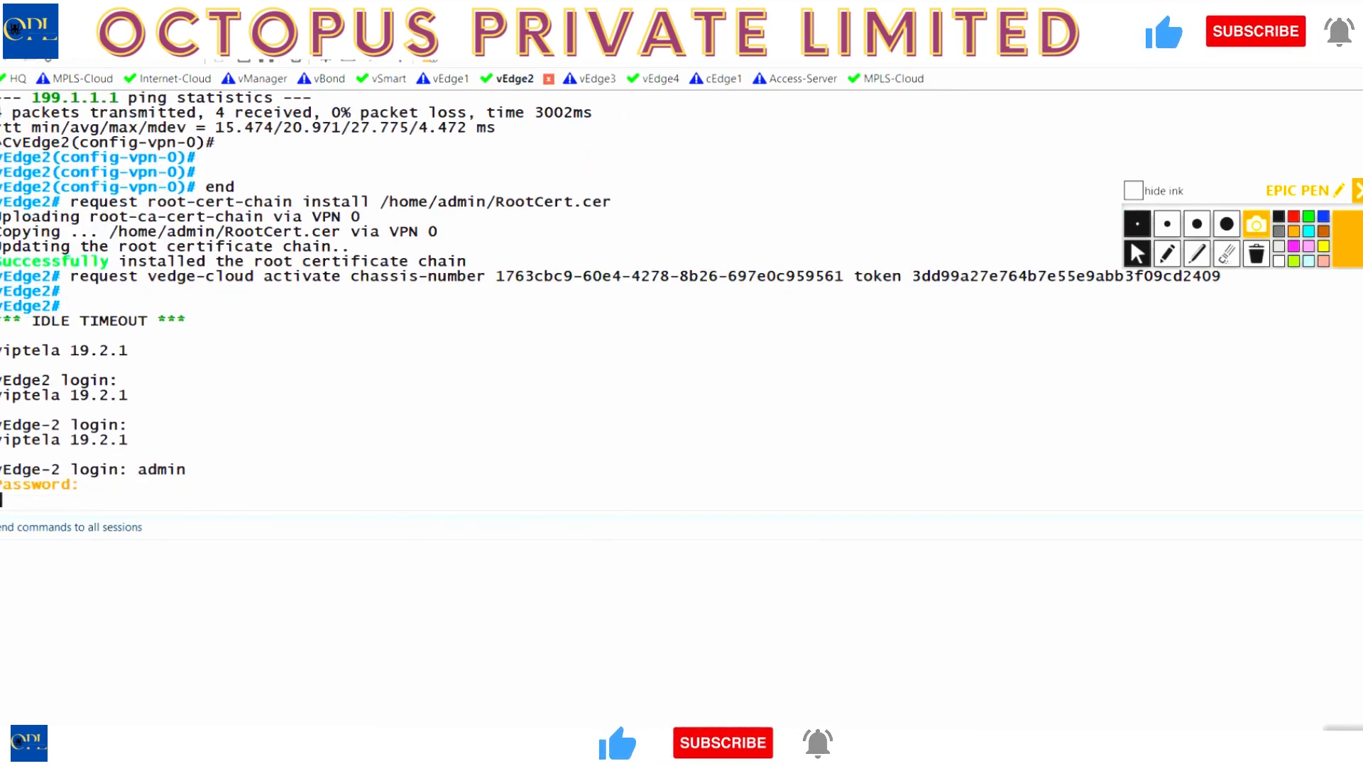
text(s)
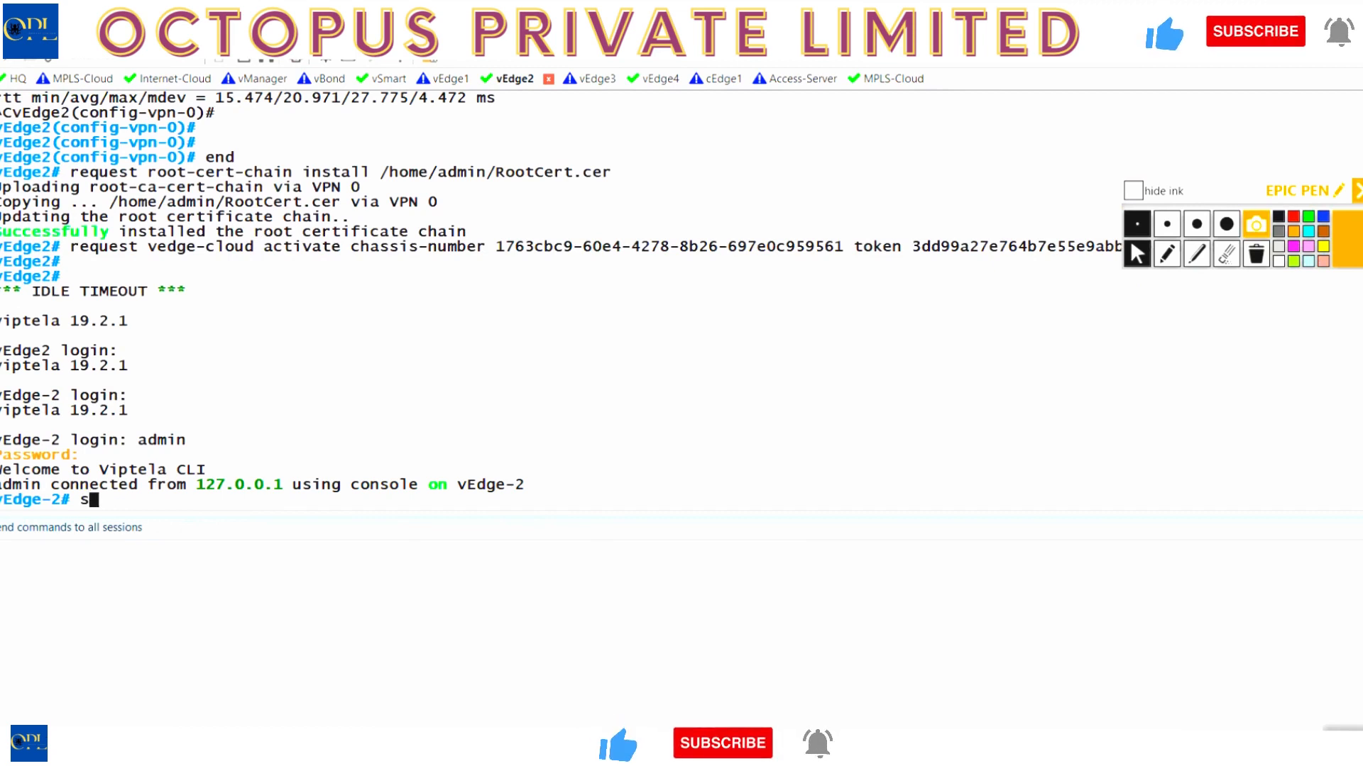
text(h ip route)
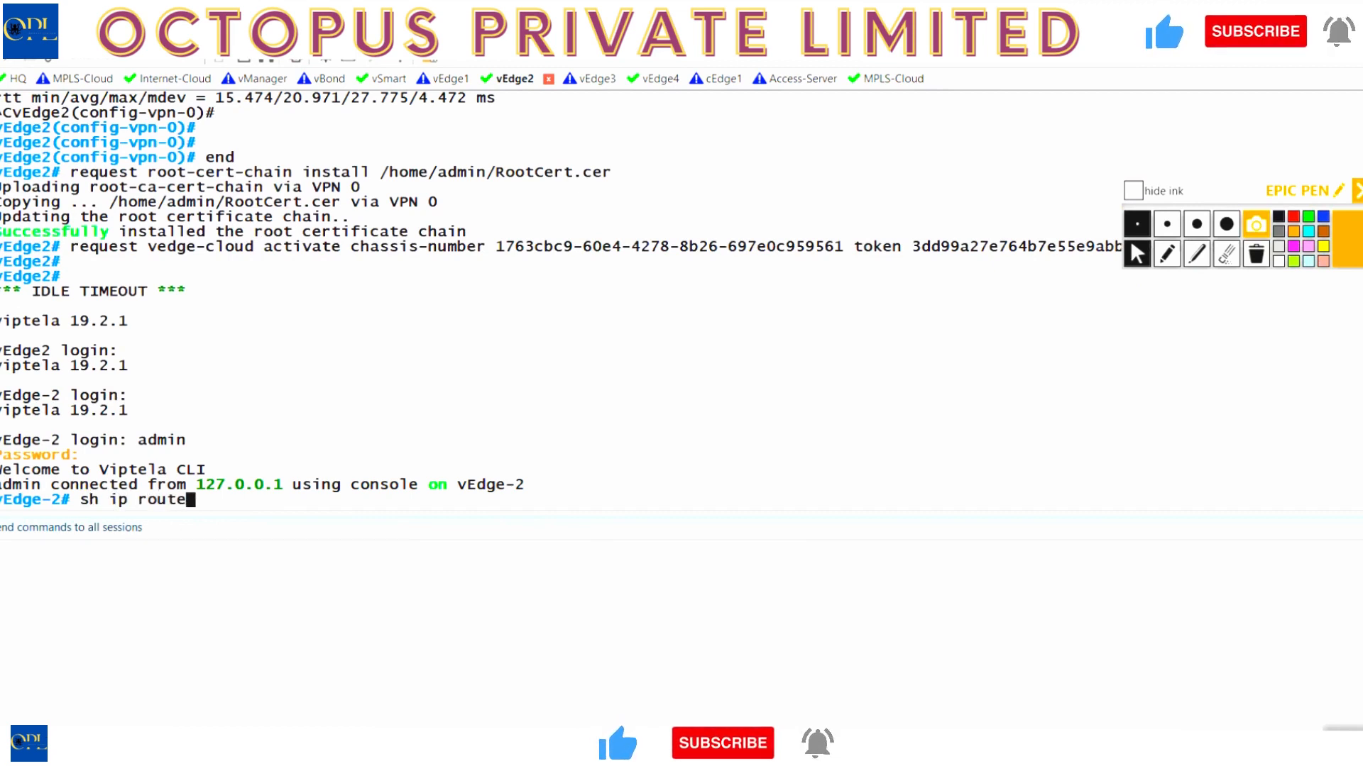
key(Return)
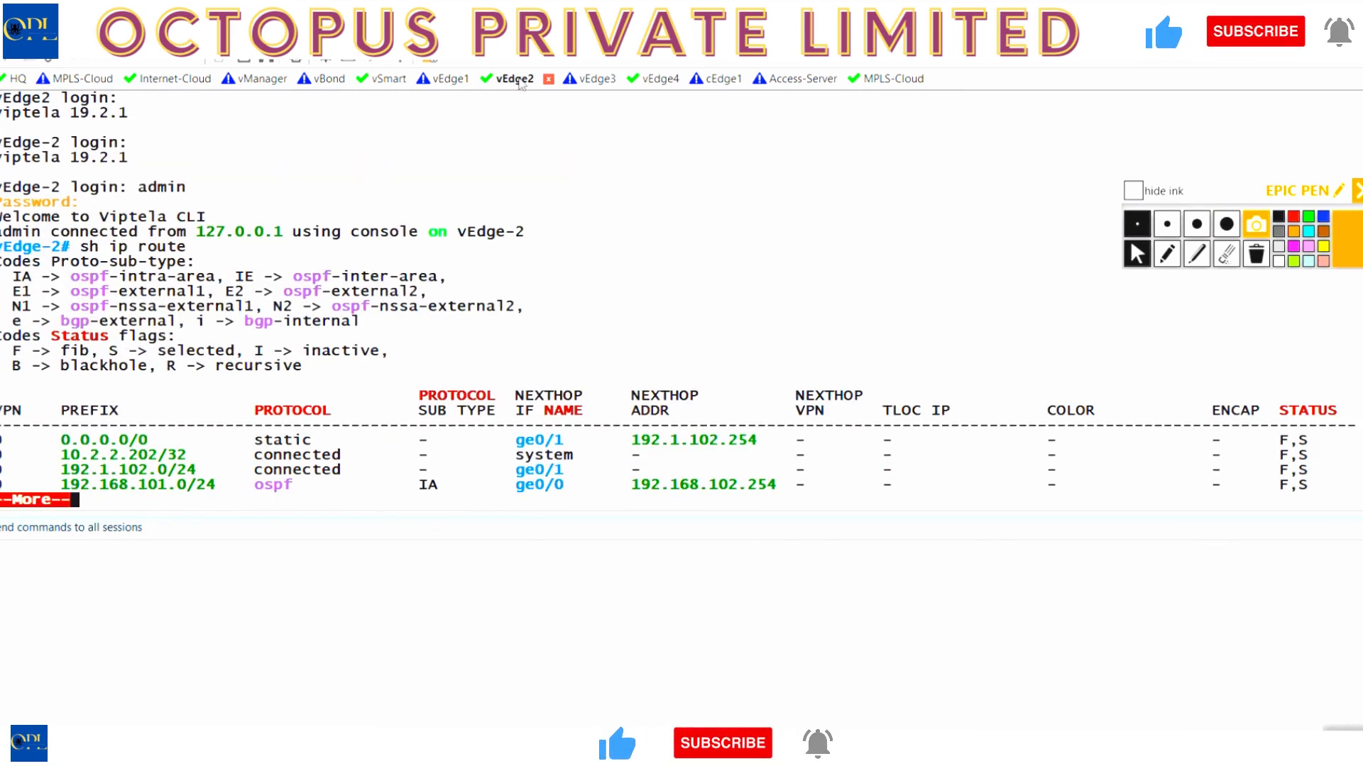
- List the full routing table and highlight OSPF routes via 192.168.102.254 through 199.1.1.16/28
key(space)
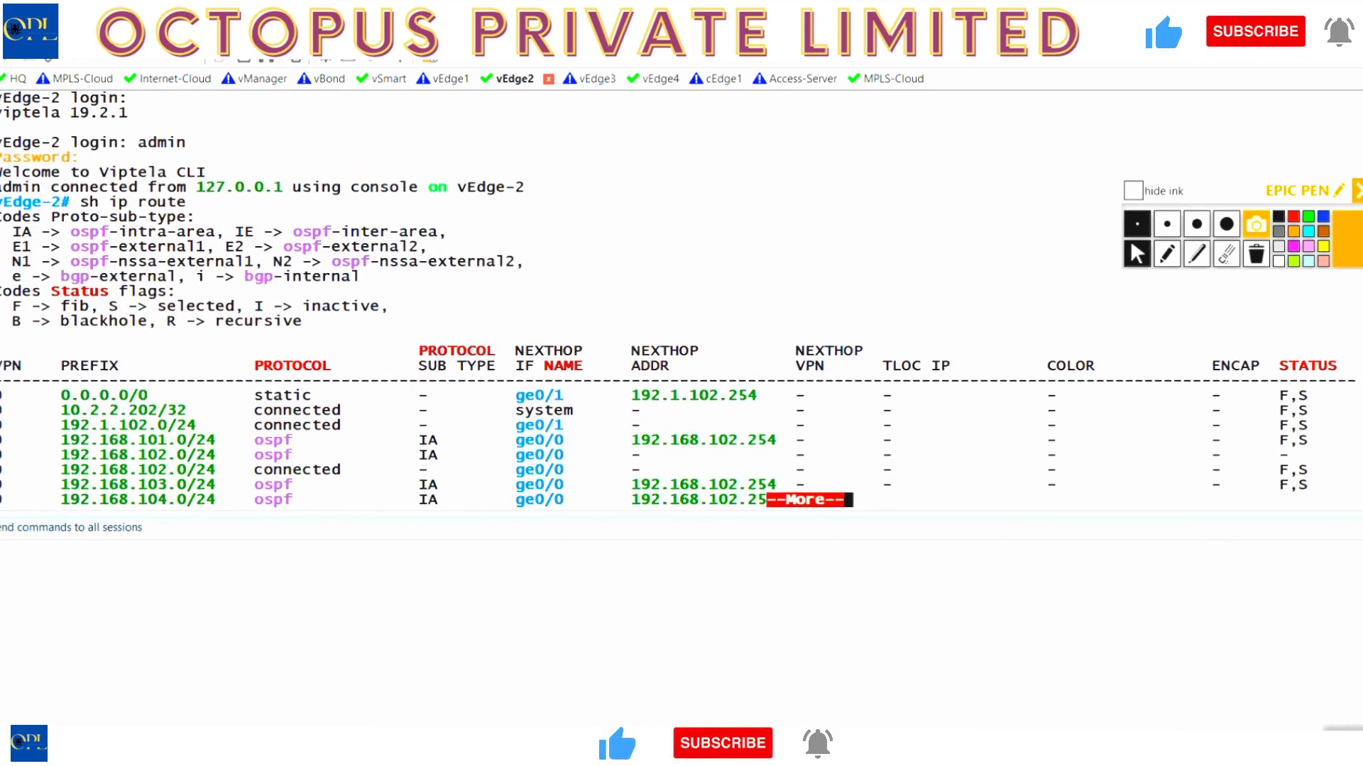
key(Return)
key(Return)
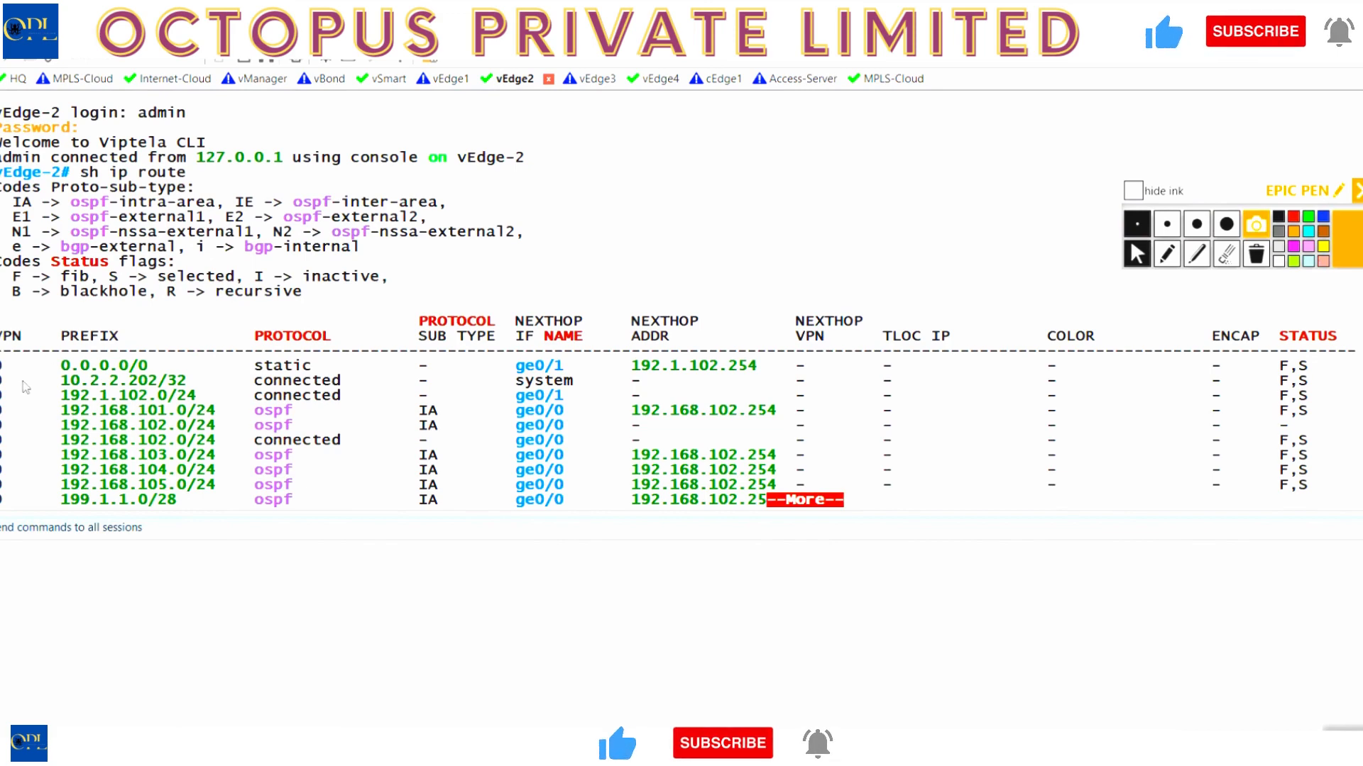
drag(4, 361, 368, 512)
click(346, 504)
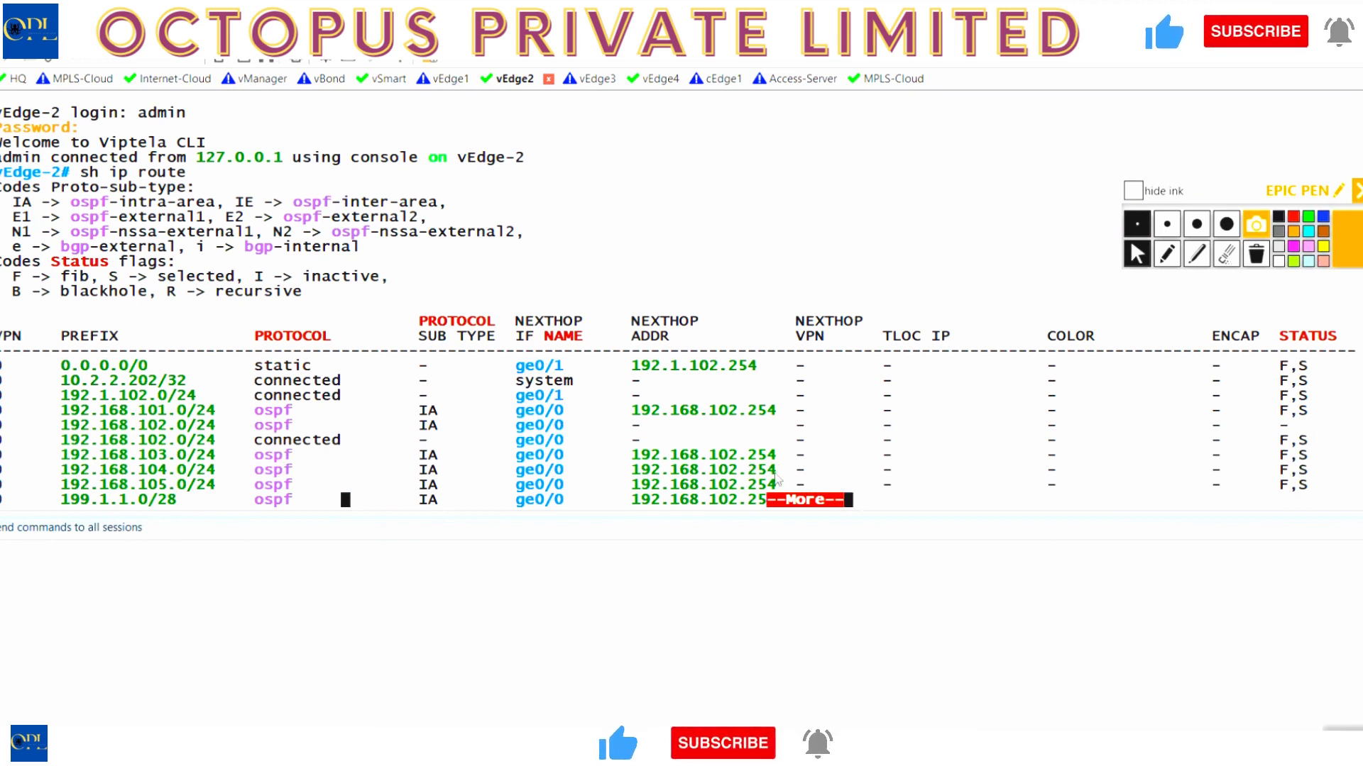
key(Return)
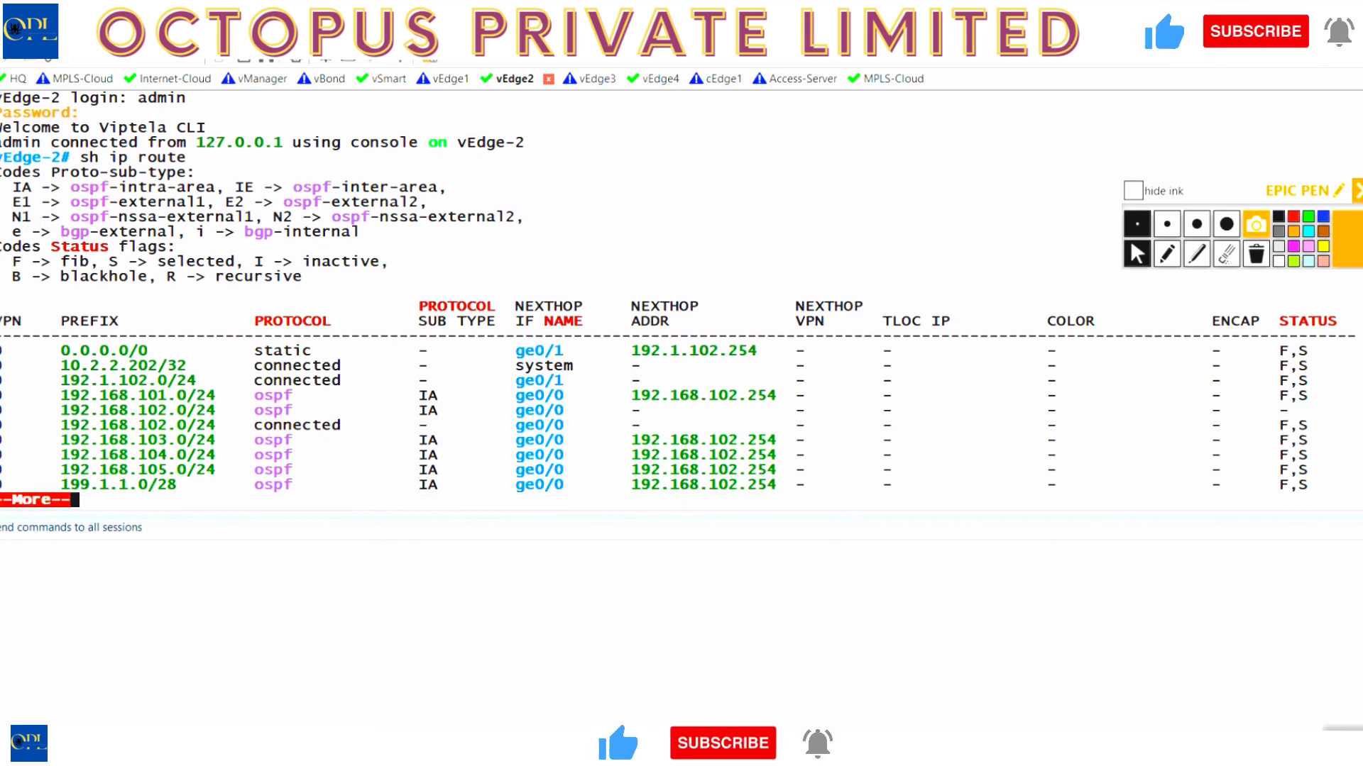
key(Return)
key(Return)
key(Return)
key(Return)
key(Return)
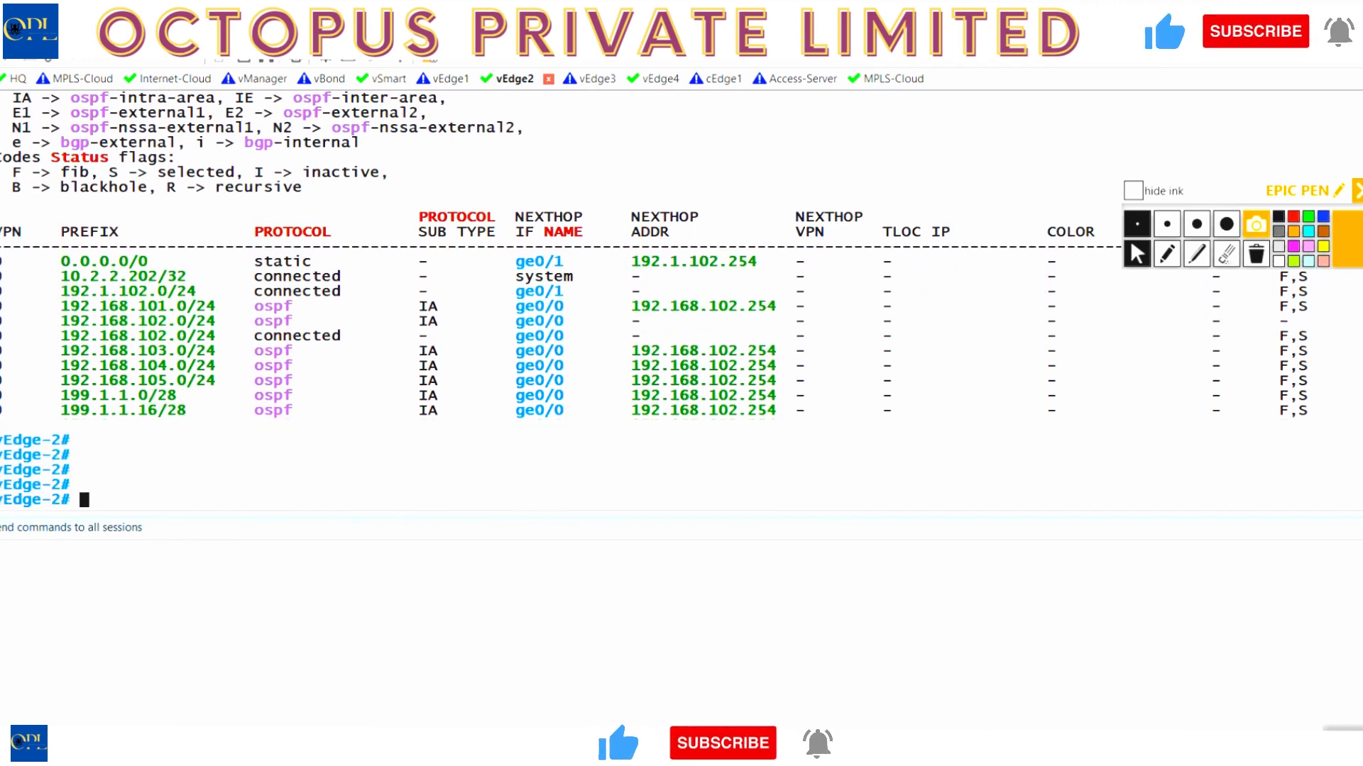
drag(255, 349, 772, 467)
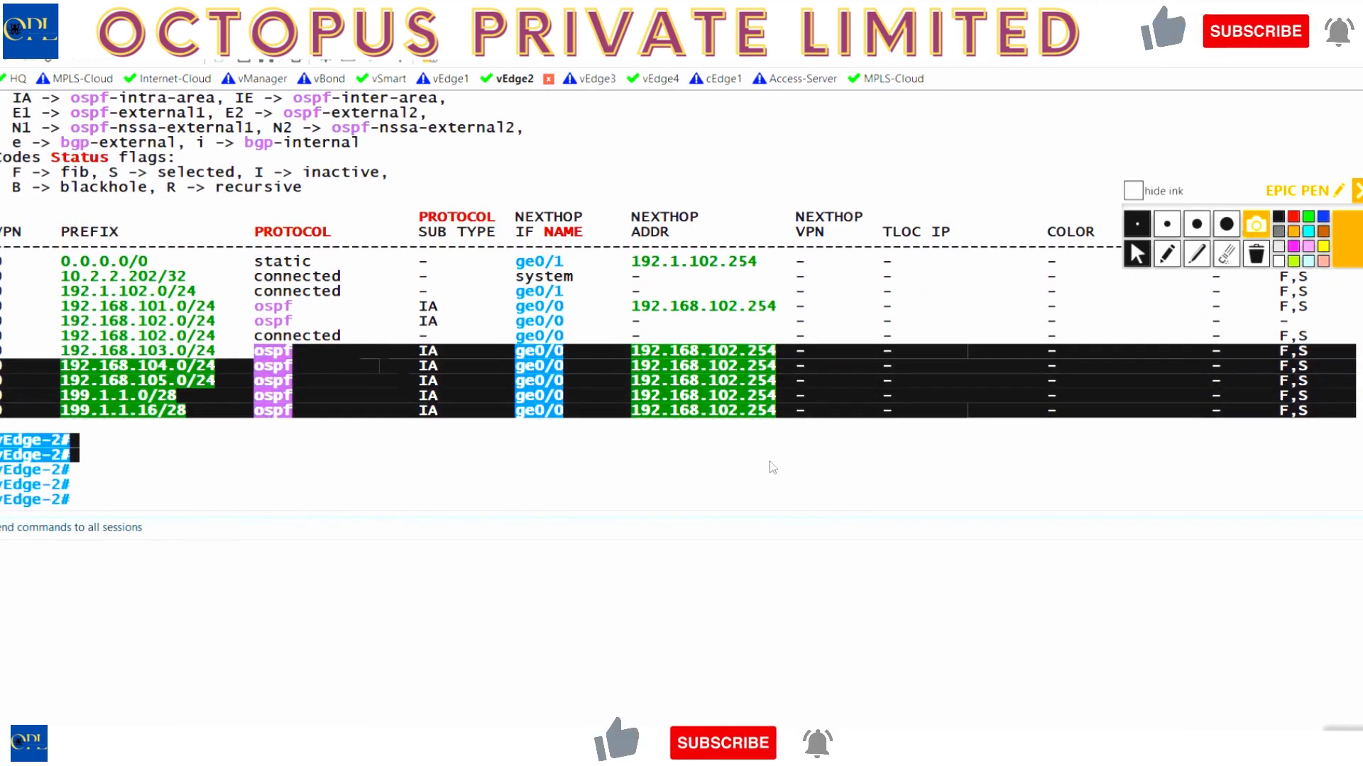
drag(1290, 411, 1336, 411)
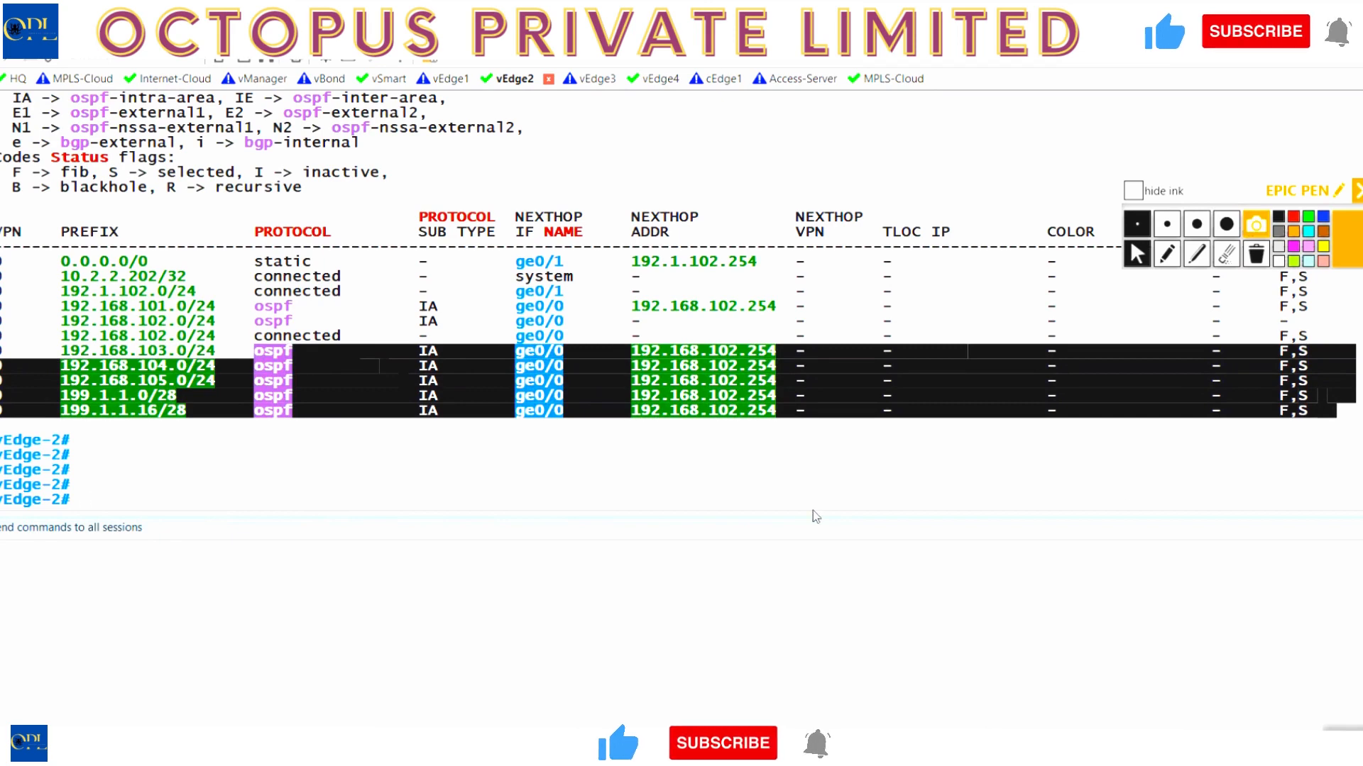
- Show vEdge-2's running config with sh run and highlight the transport VPN and ge0/0 OSPF area 0 lines
text(sh run)
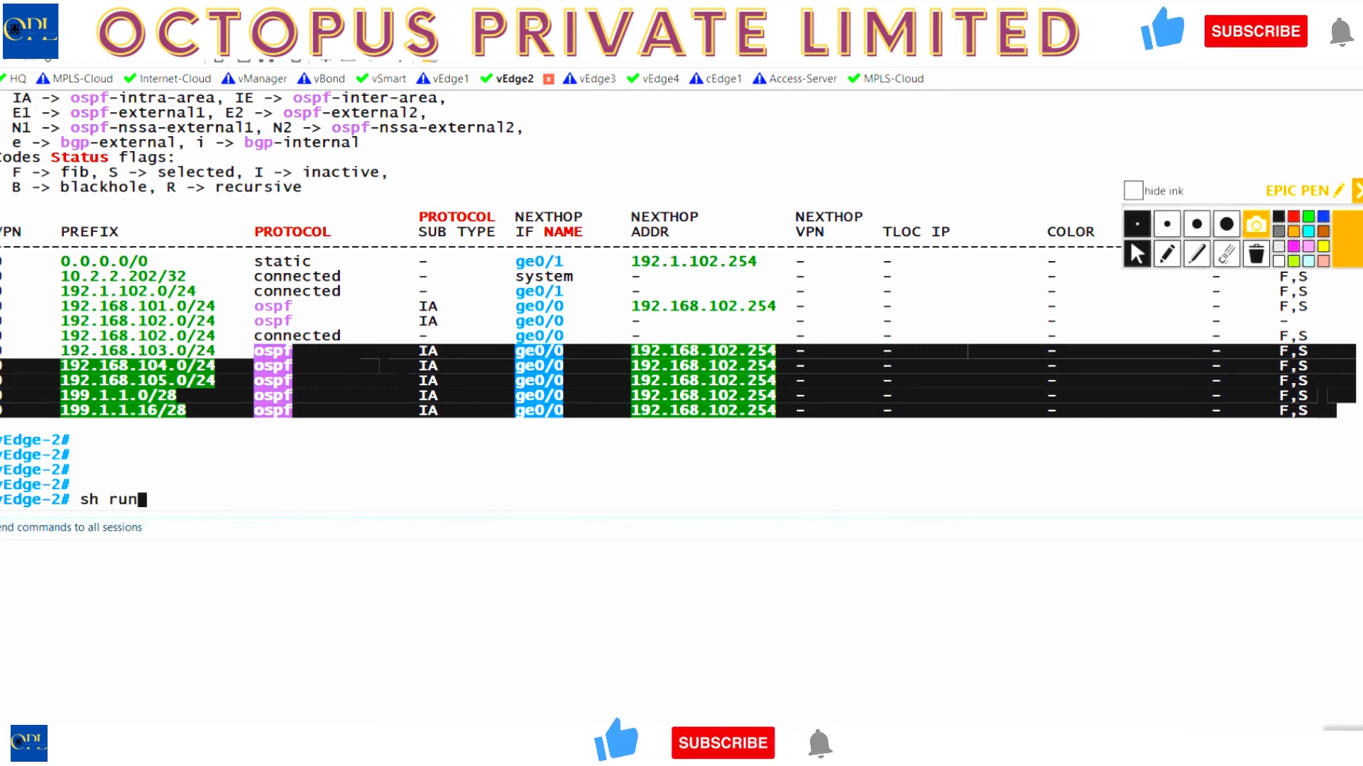
key(Return)
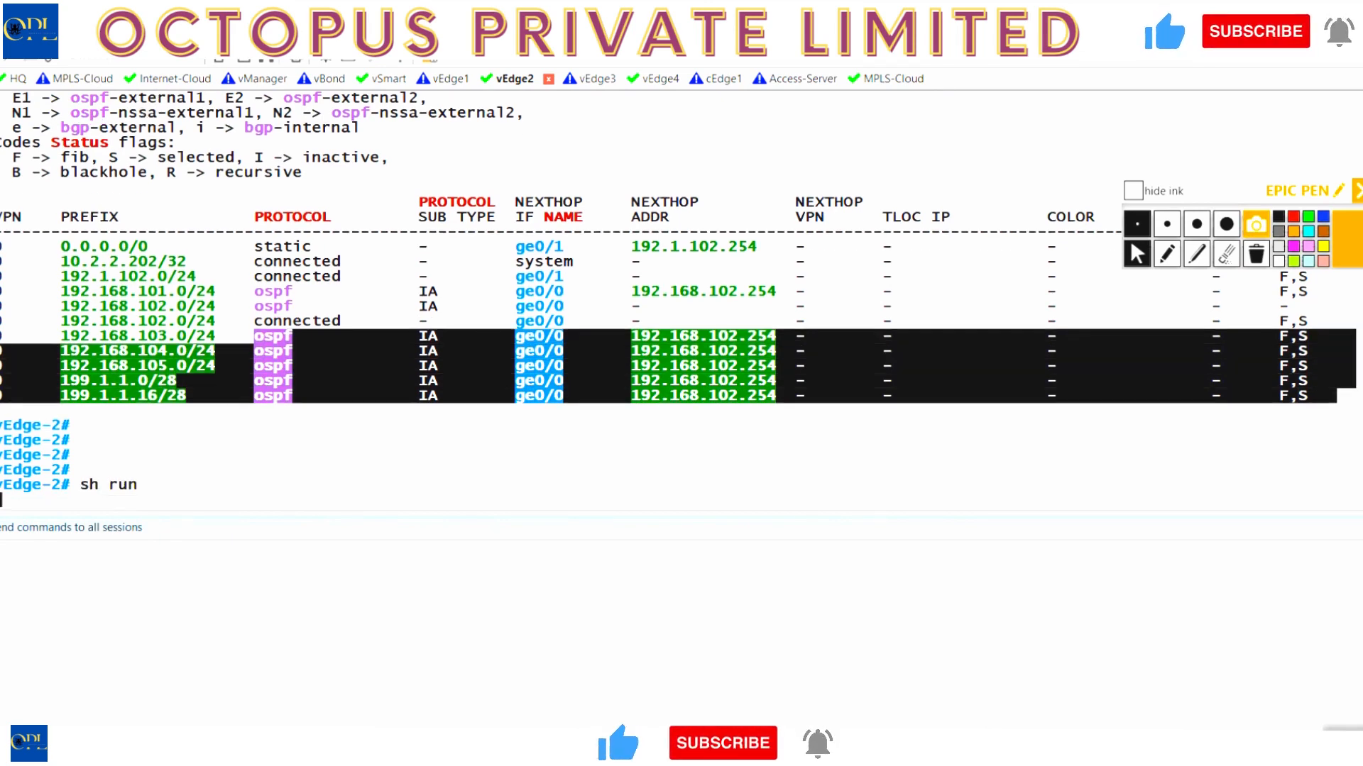
key(Return)
key(Return)
key(Return)
key(Return)
key(Return)
key(Return)
key(Return)
key(Return)
key(Return)
key(Return)
key(Return)
key(Return)
key(Return)
key(Return)
key(Return)
key(Return)
key(Return)
key(Return)
key(Return)
key(Return)
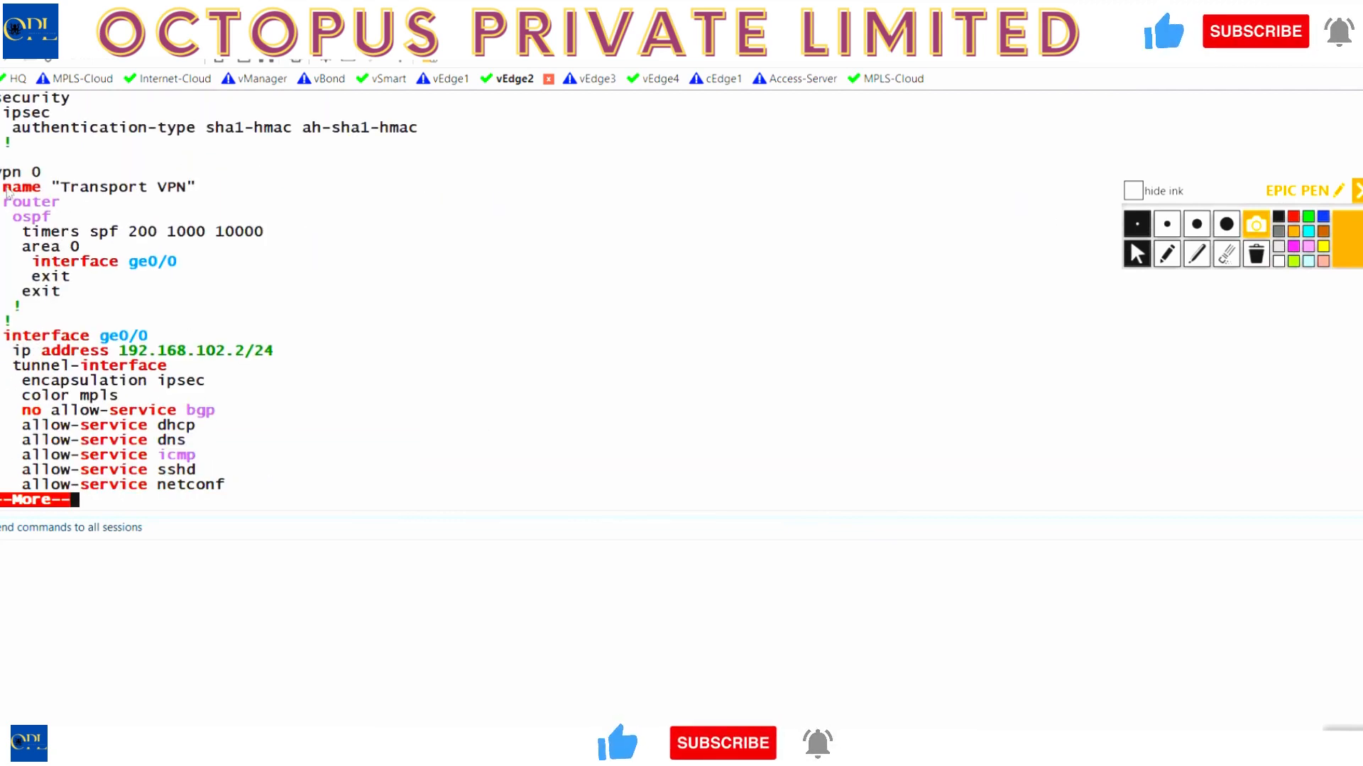
drag(6, 188, 222, 194)
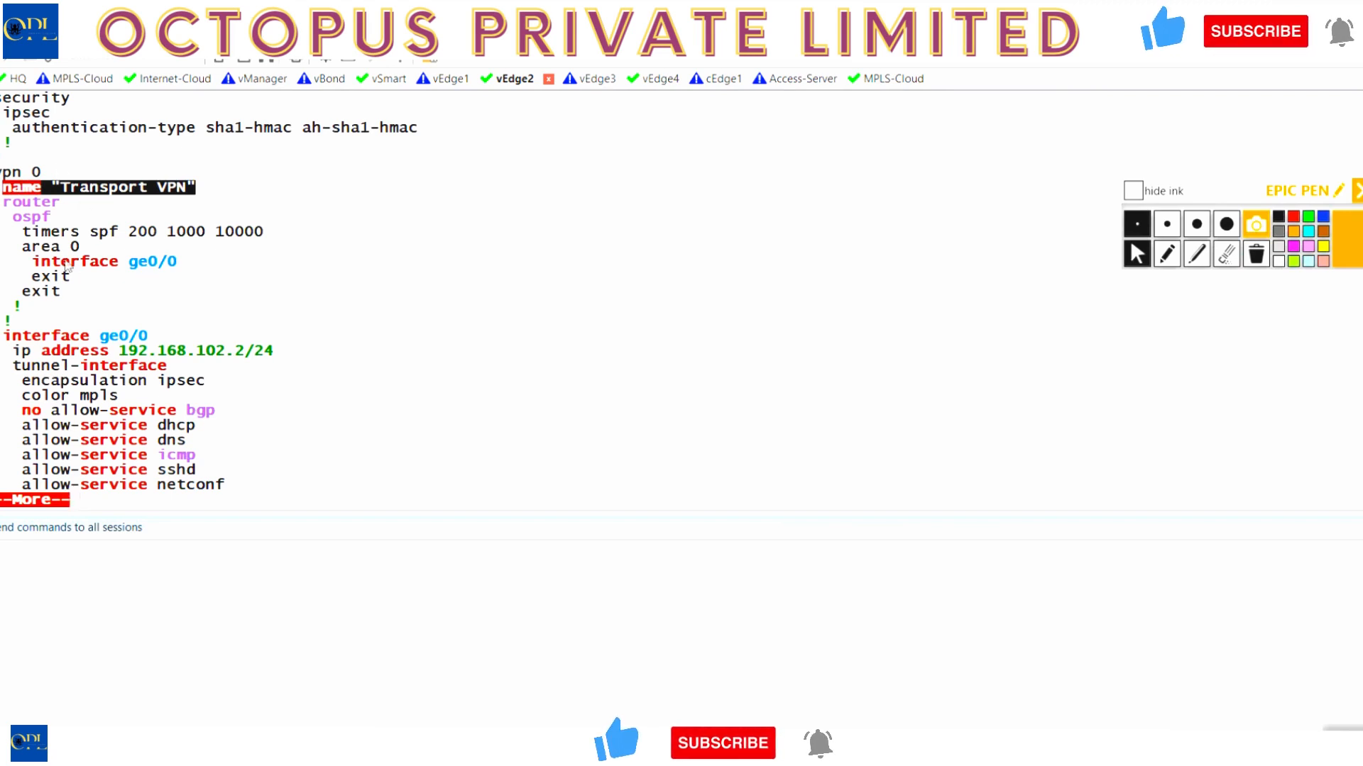
drag(33, 260, 177, 264)
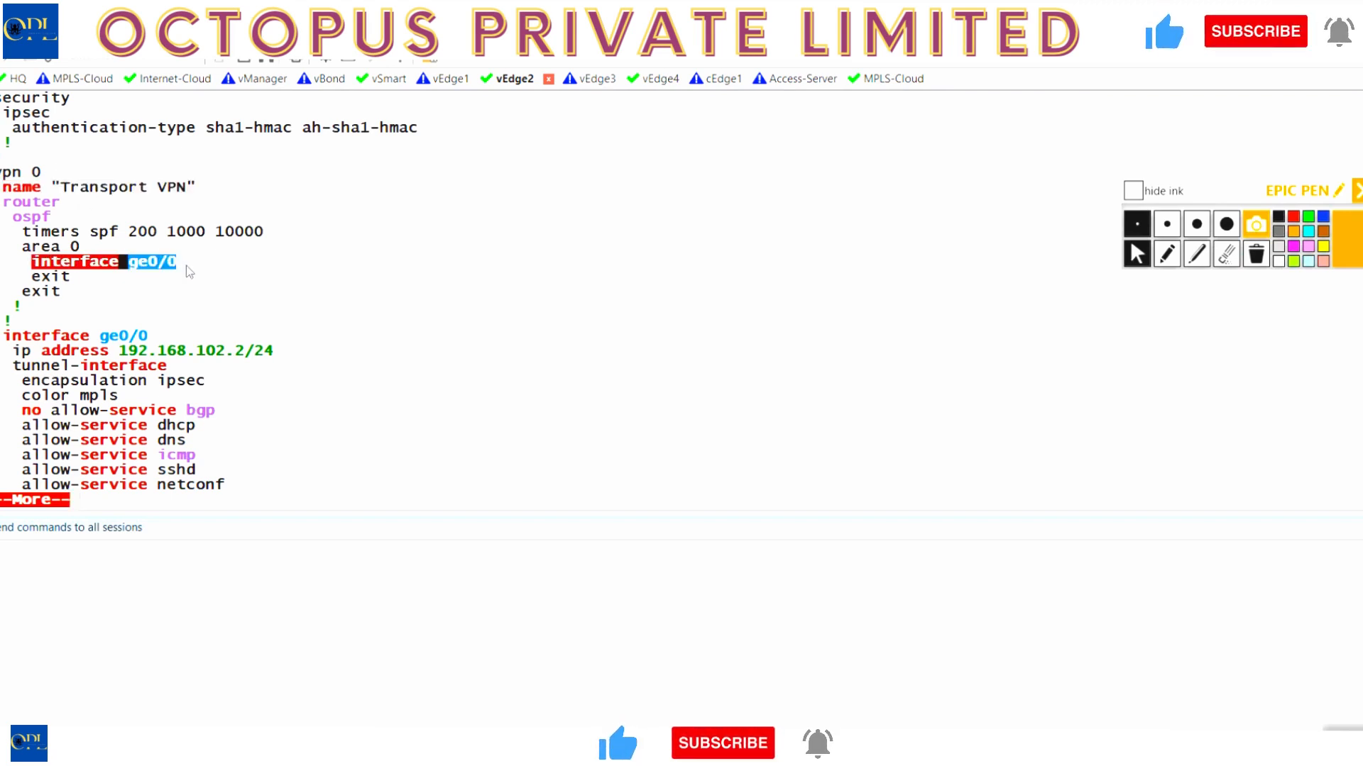
drag(82, 247, 12, 248)
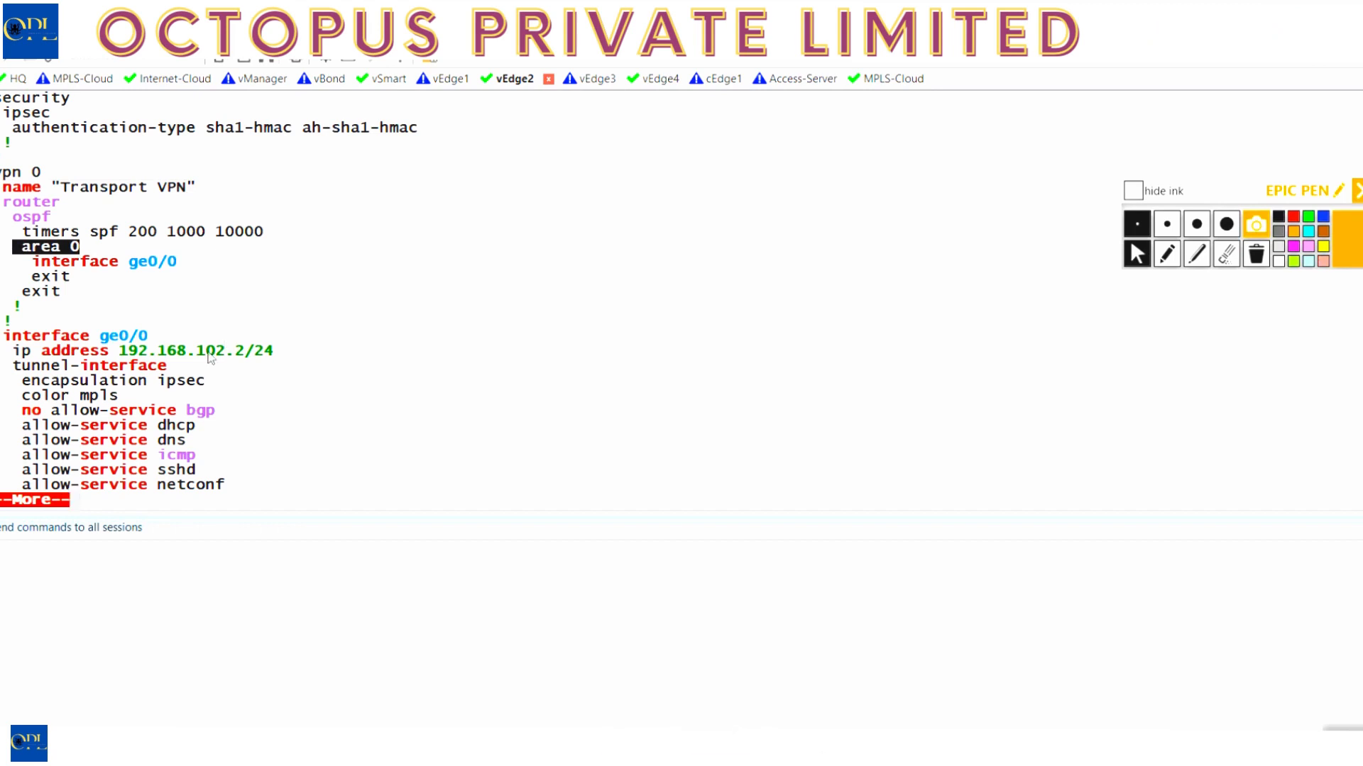
- Page through the ge0/1 tunnel settings and highlight the biz-internet color and default route 0.0.0.0/0
key(Return)
key(Return)
key(Return)
key(Return)
key(Return)
key(Return)
key(Return)
key(Return)
key(Return)
key(Return)
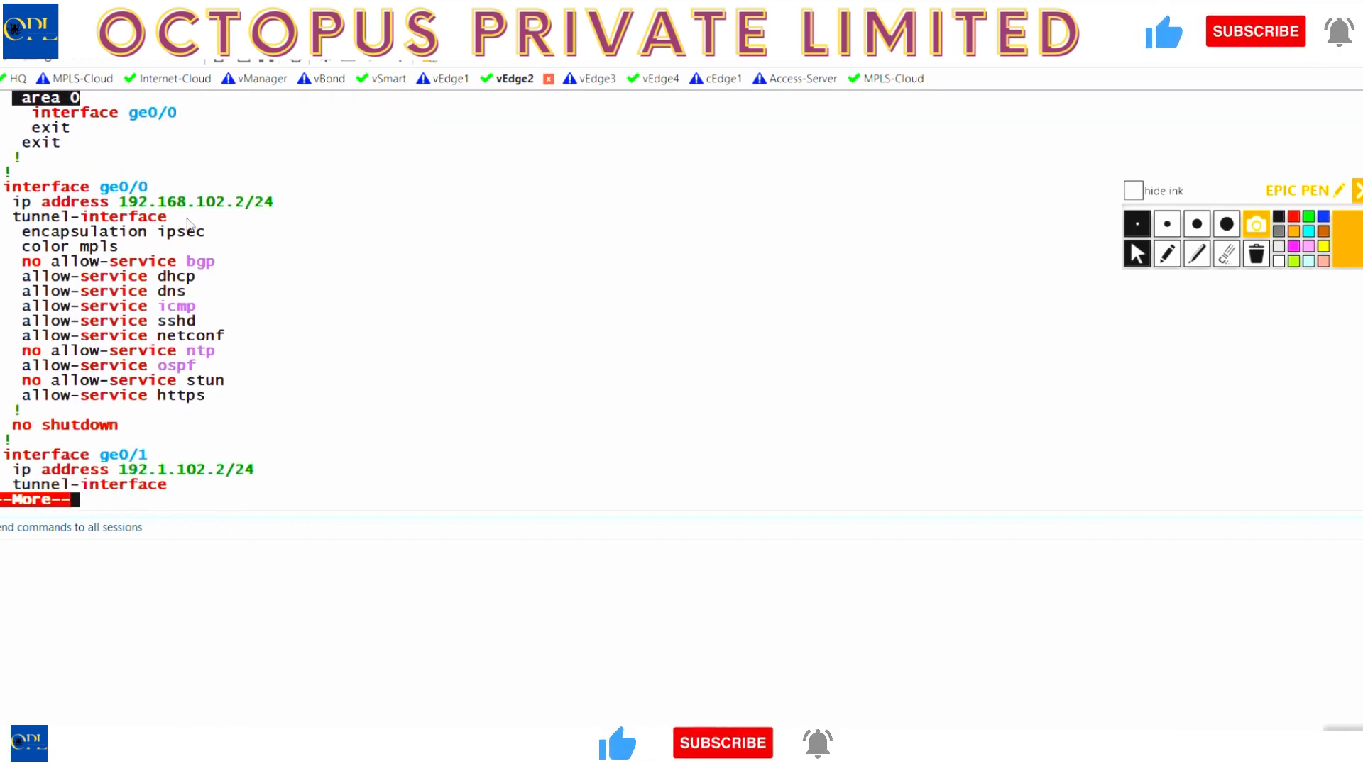
key(Return)
key(Return)
key(Return)
key(Return)
key(Return)
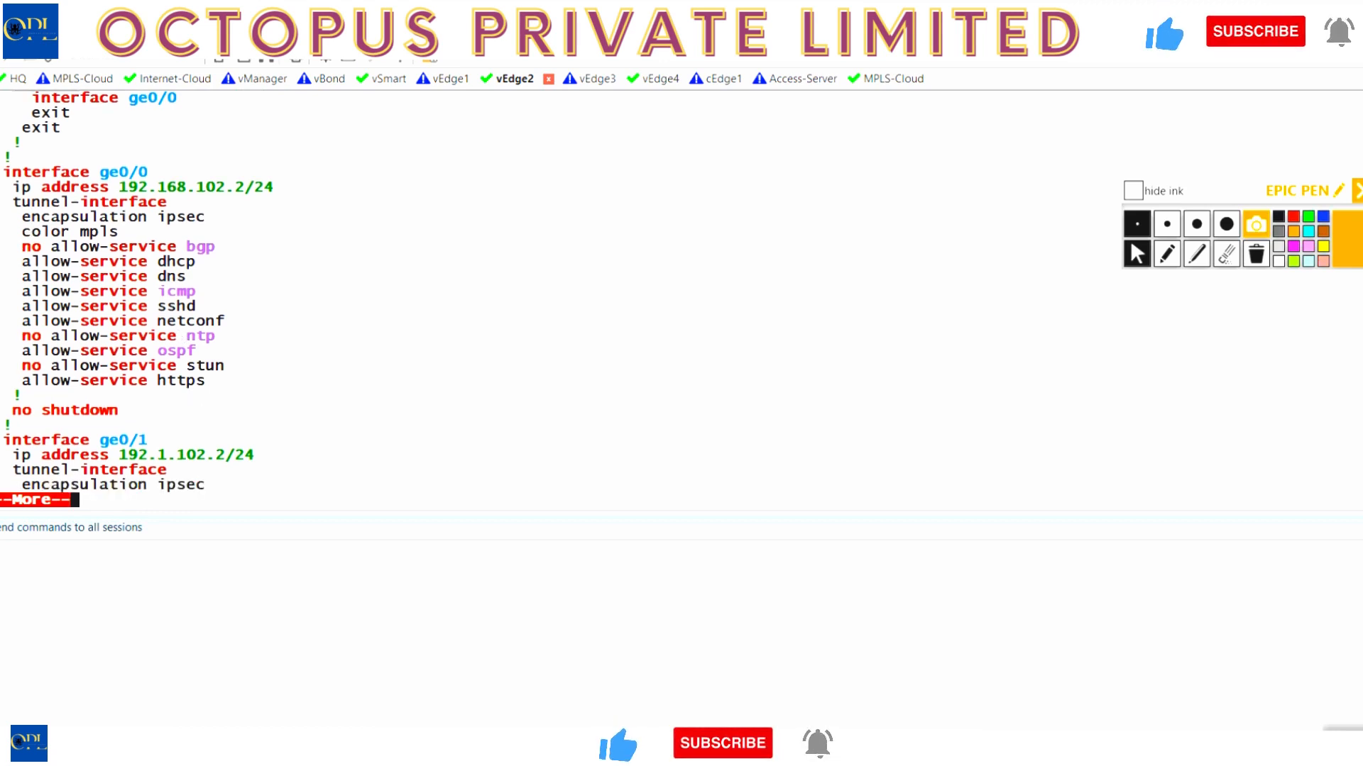
key(Return)
key(Return)
key(Return)
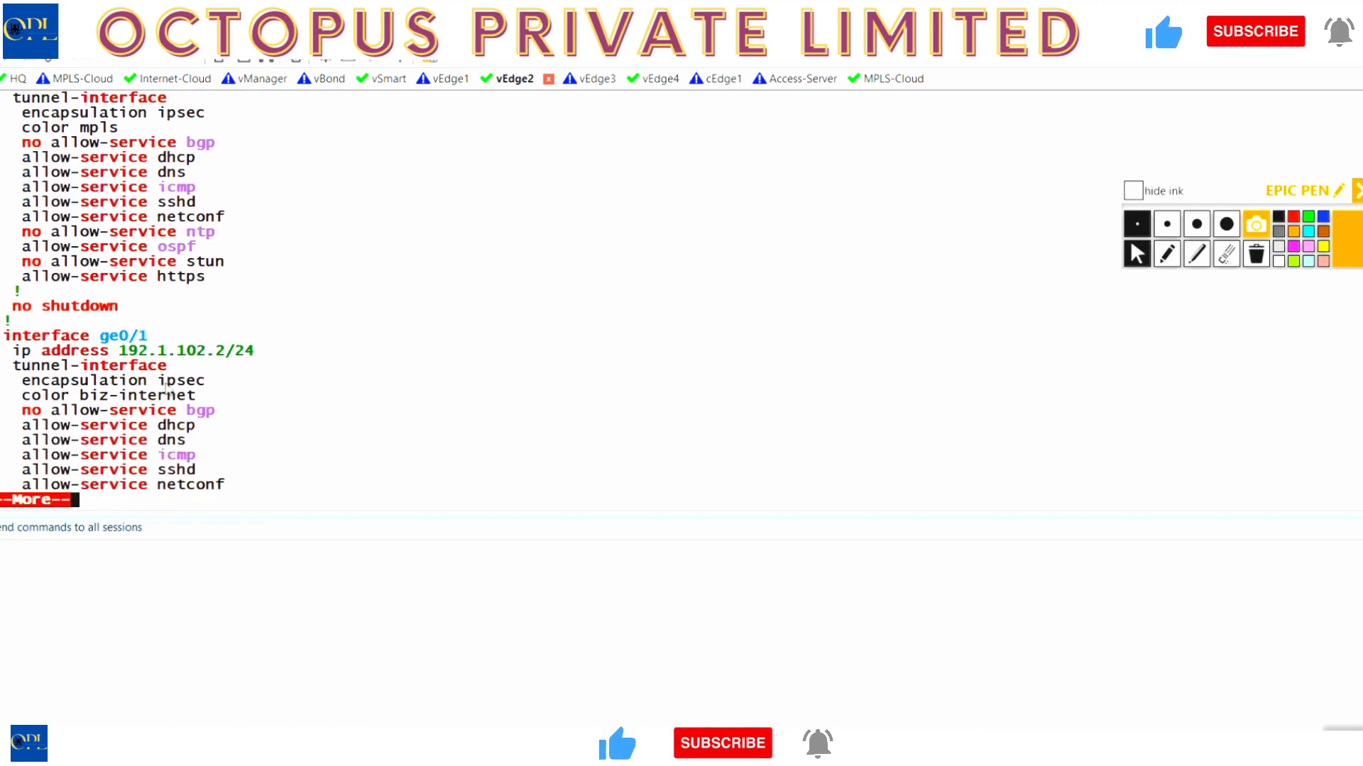
key(Return)
key(Return)
key(Return)
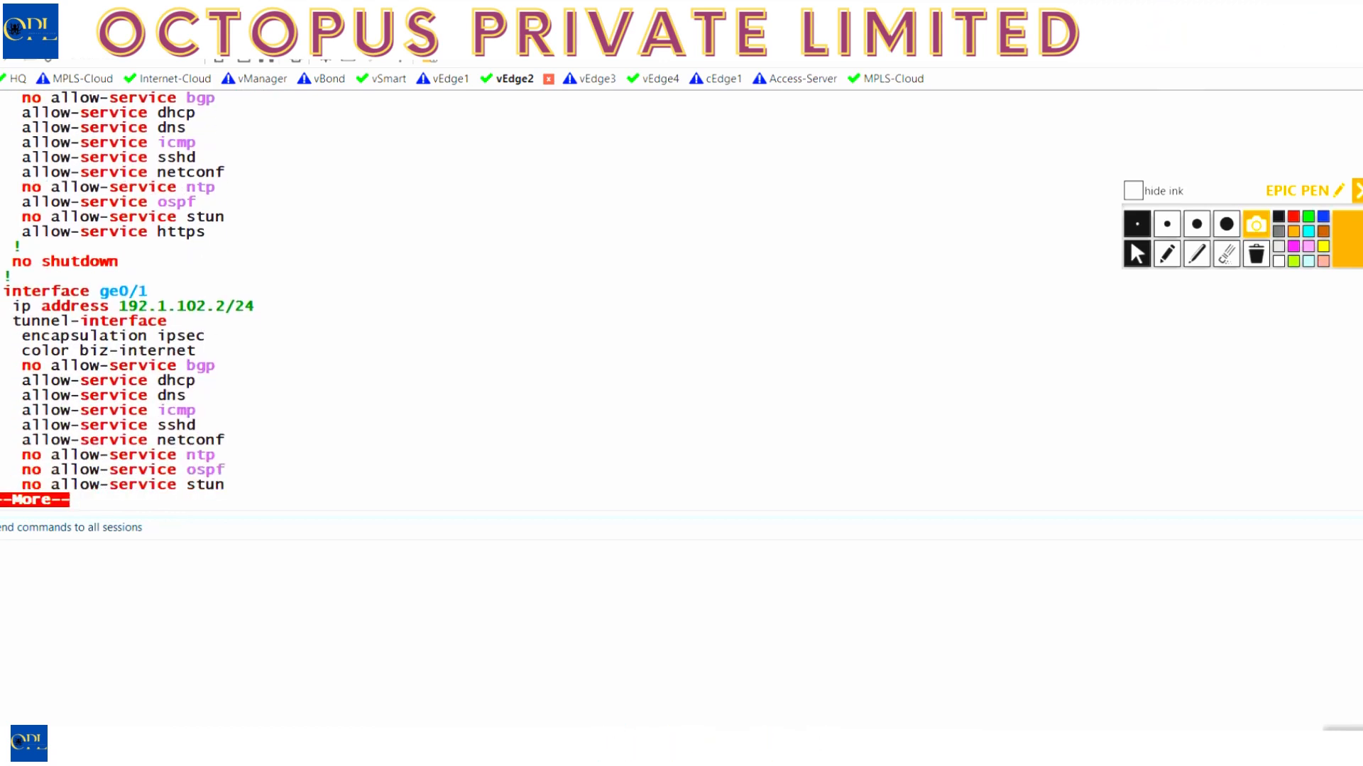
key(Return)
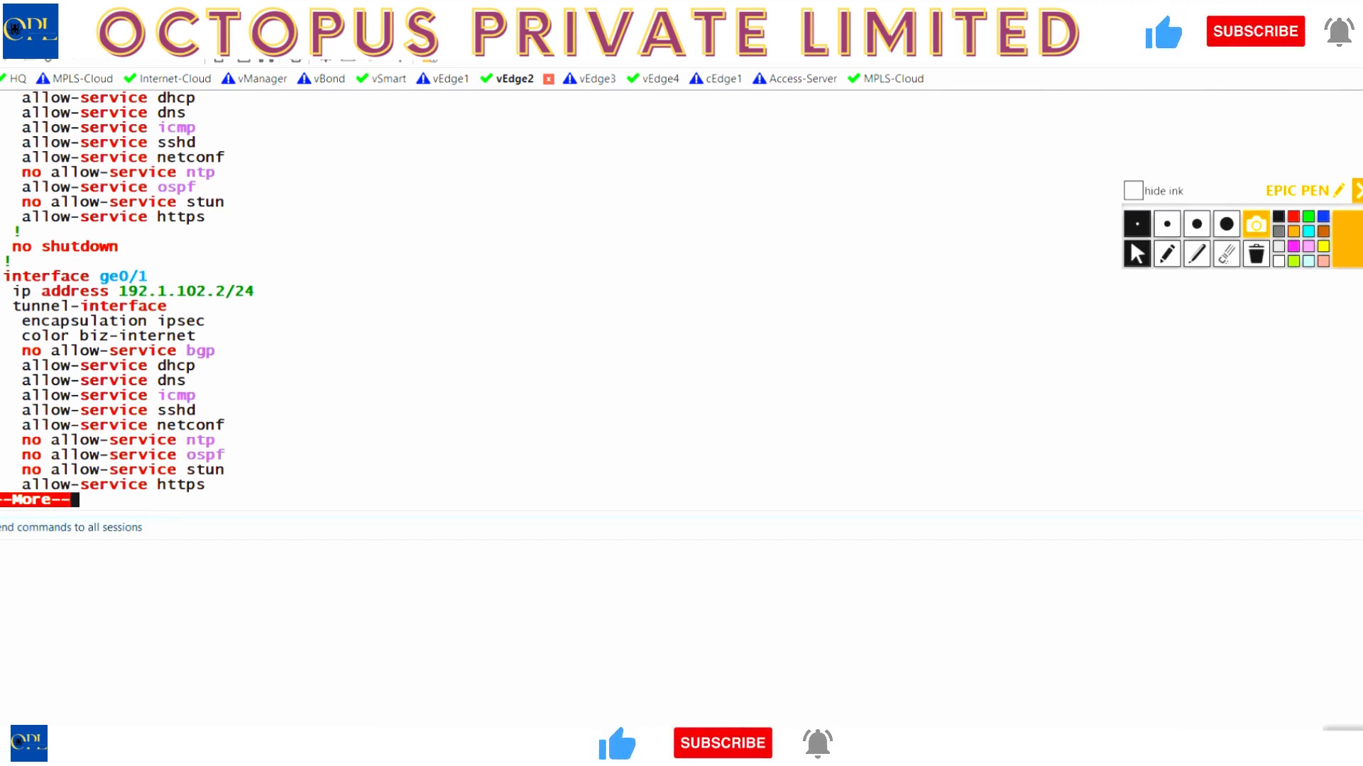
key(Return)
key(Return)
key(Return)
key(Return)
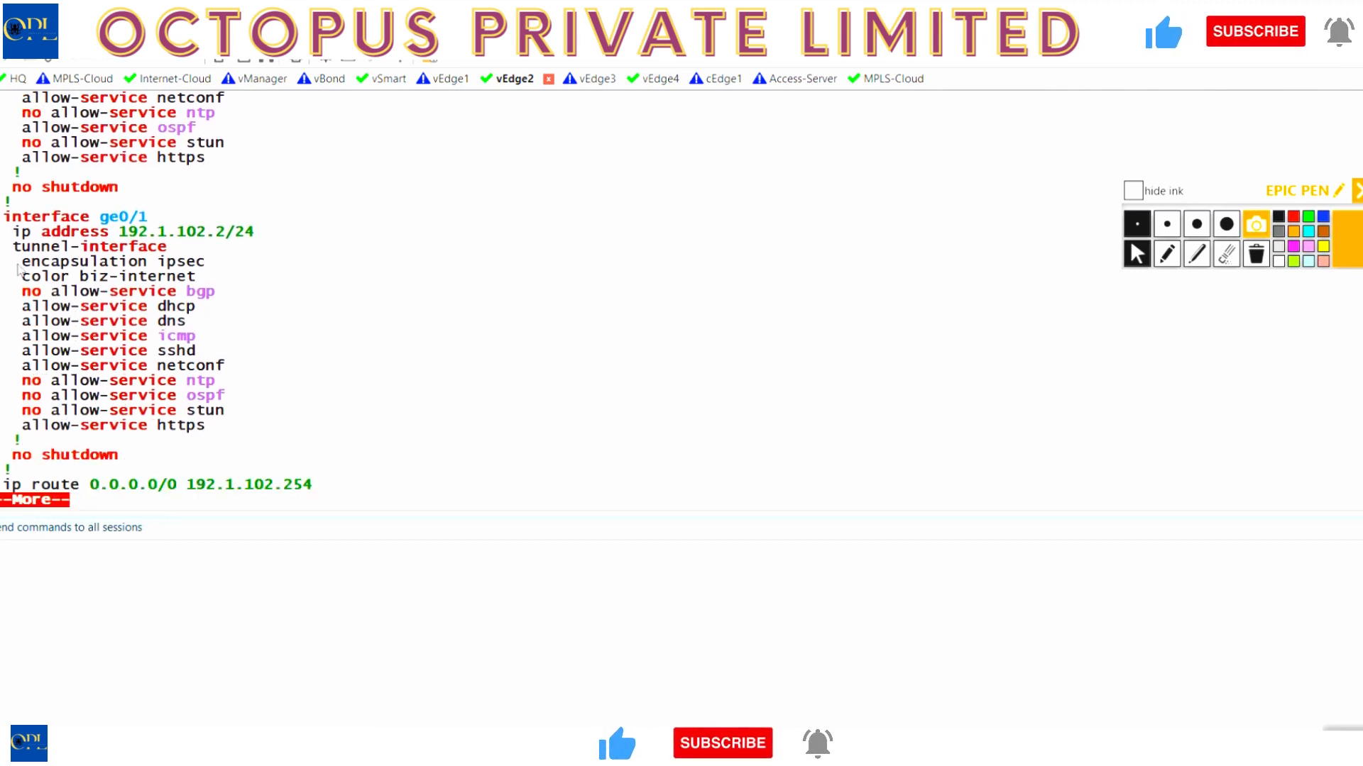
drag(18, 276, 226, 304)
drag(321, 489, 2, 487)
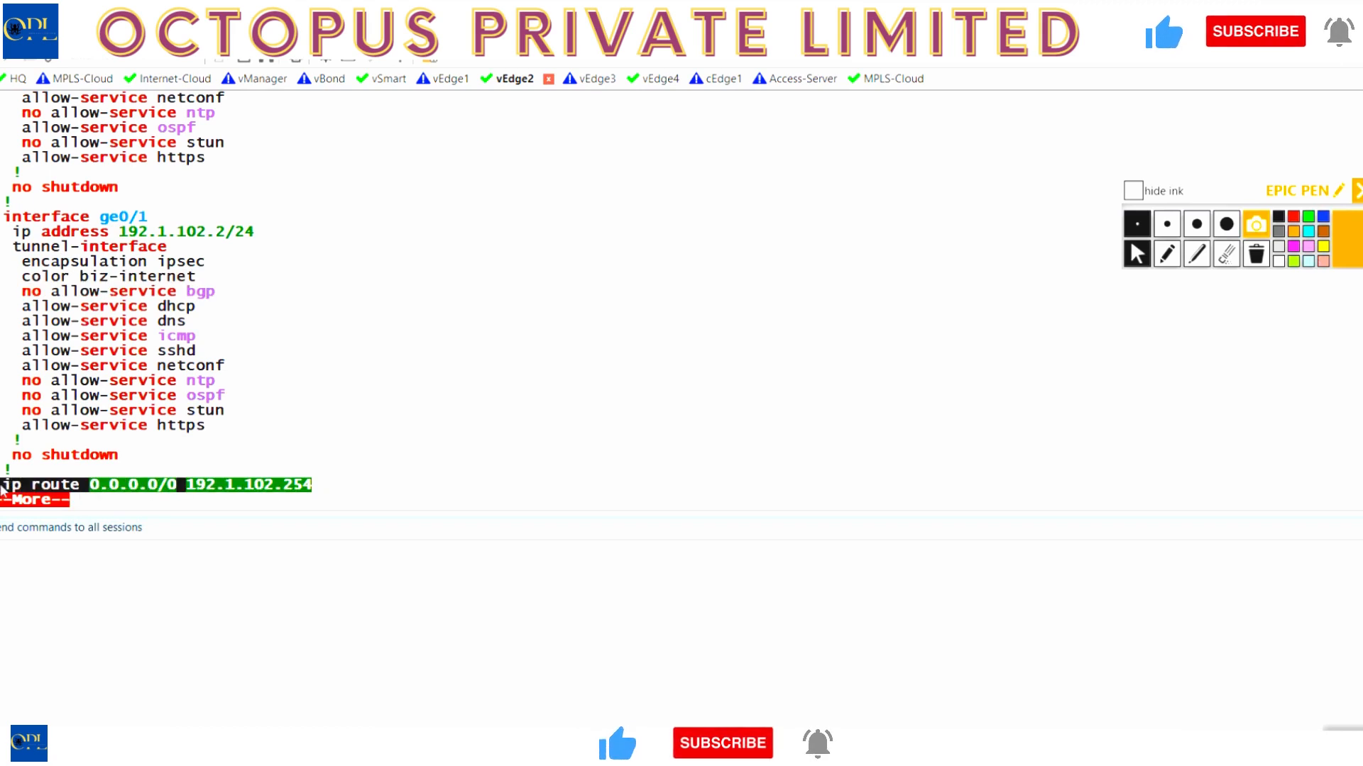
- Page to the end of the running configuration and exit the pager
key(alt+space)
click(406, 430)
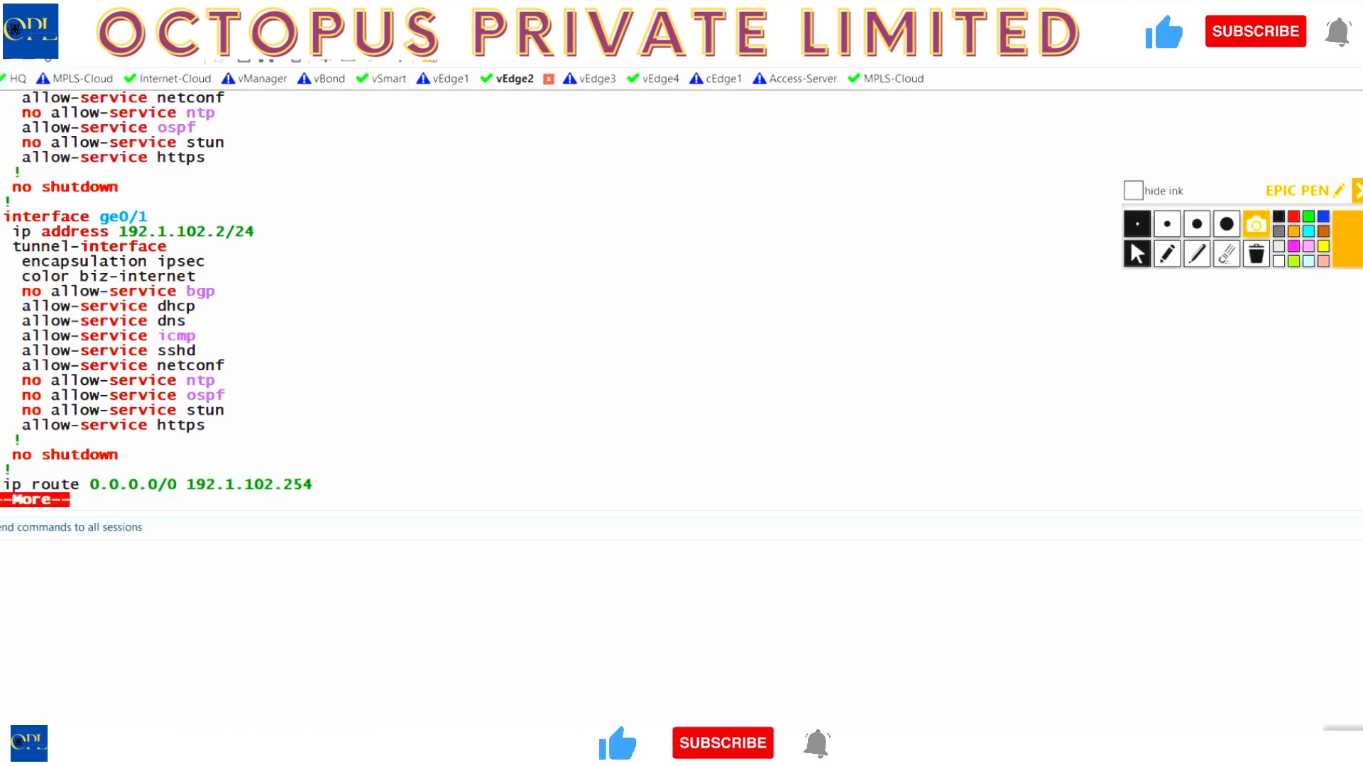
key(space)
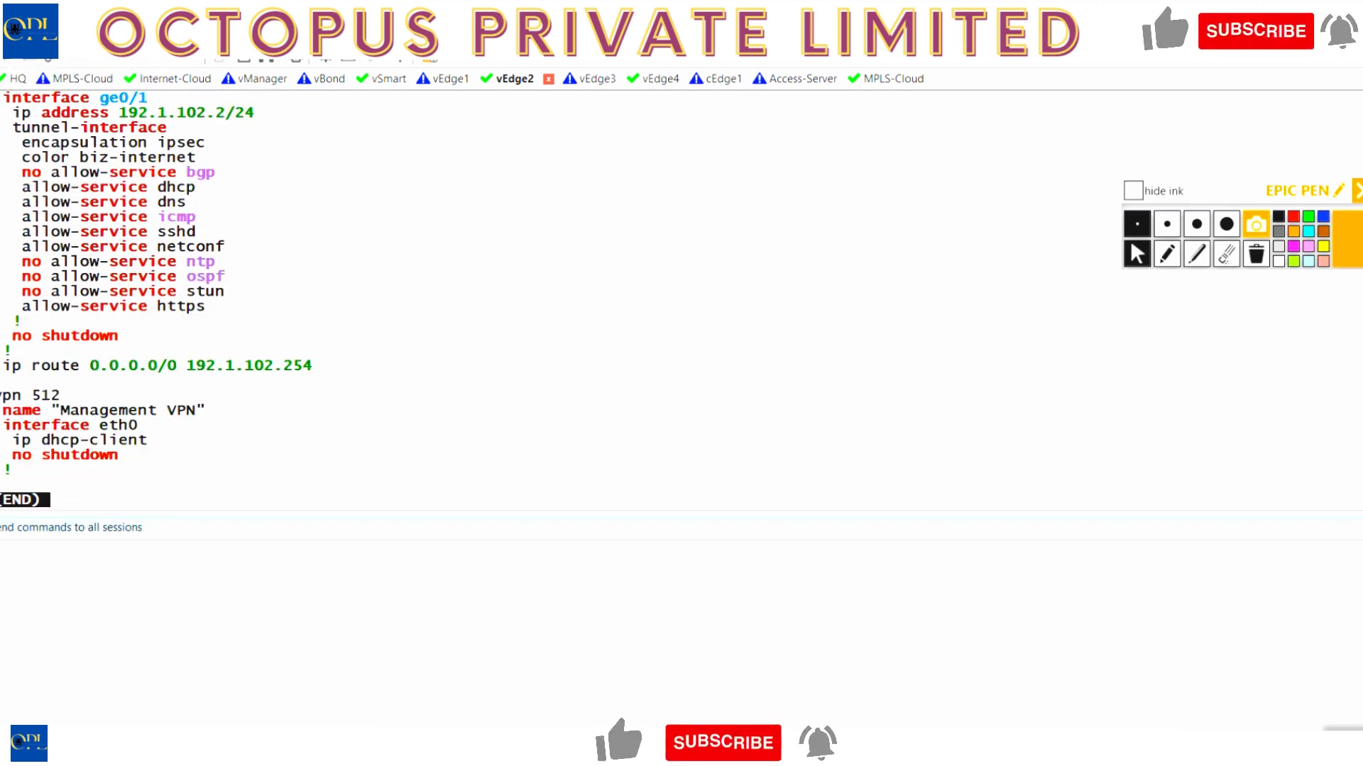
key(q)
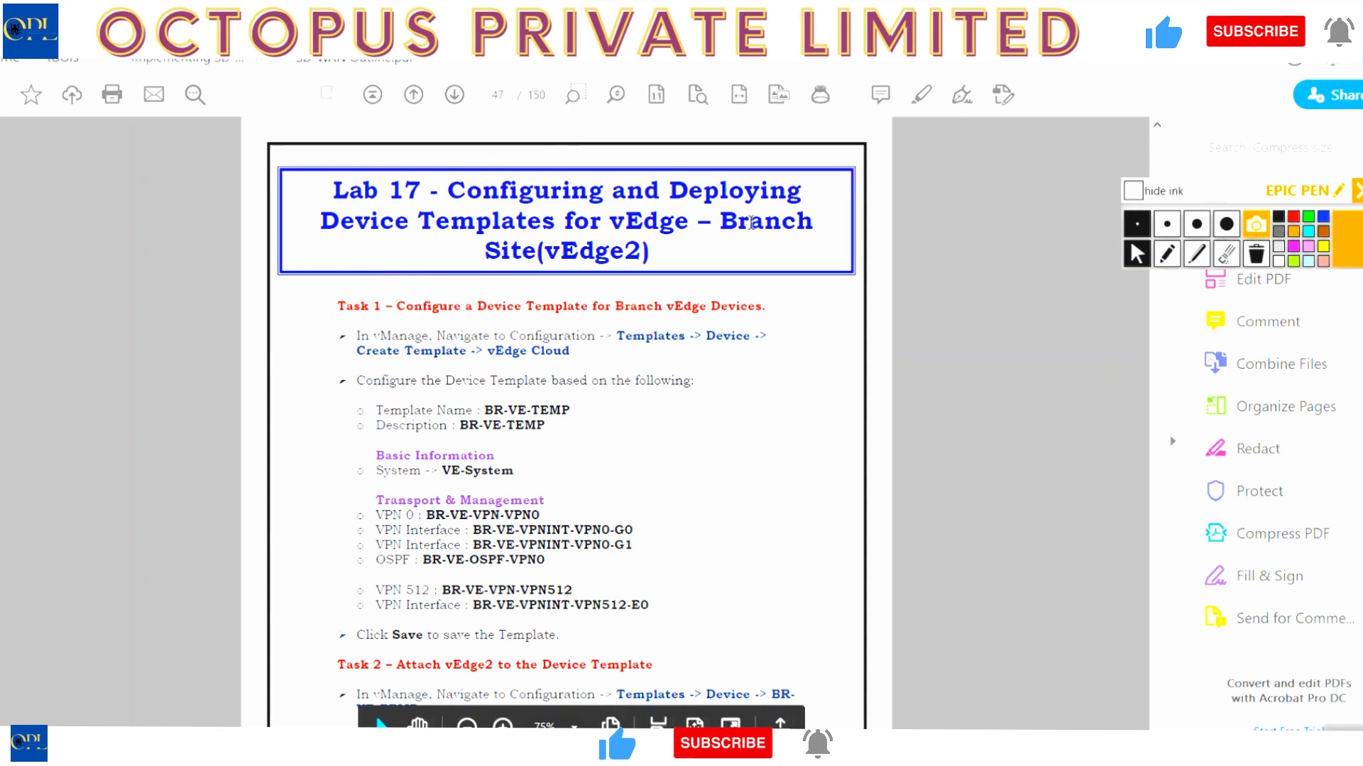
- Scroll the lab guide from page 47 to Lab 18 on internal routing protocols, page 49
scroll(593, 410, down, 3)
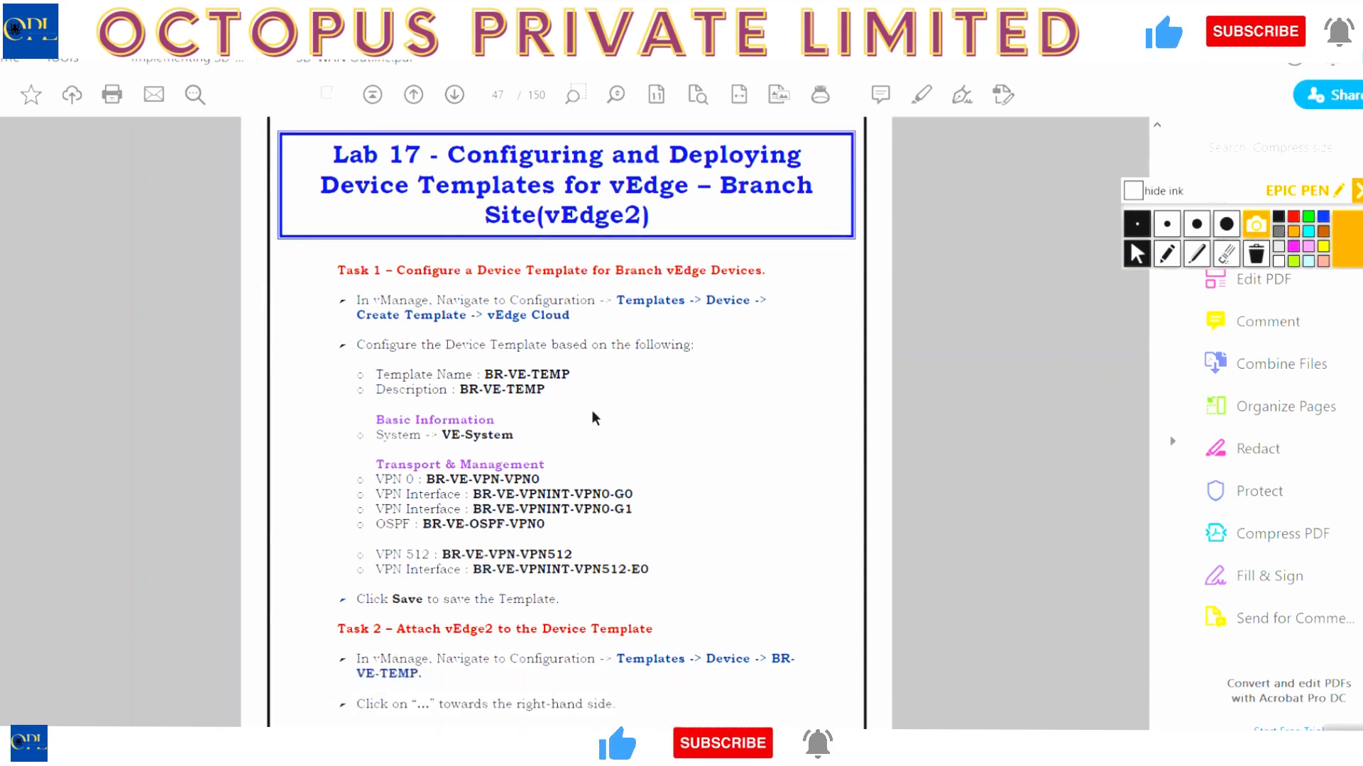
scroll(592, 410, down, 10)
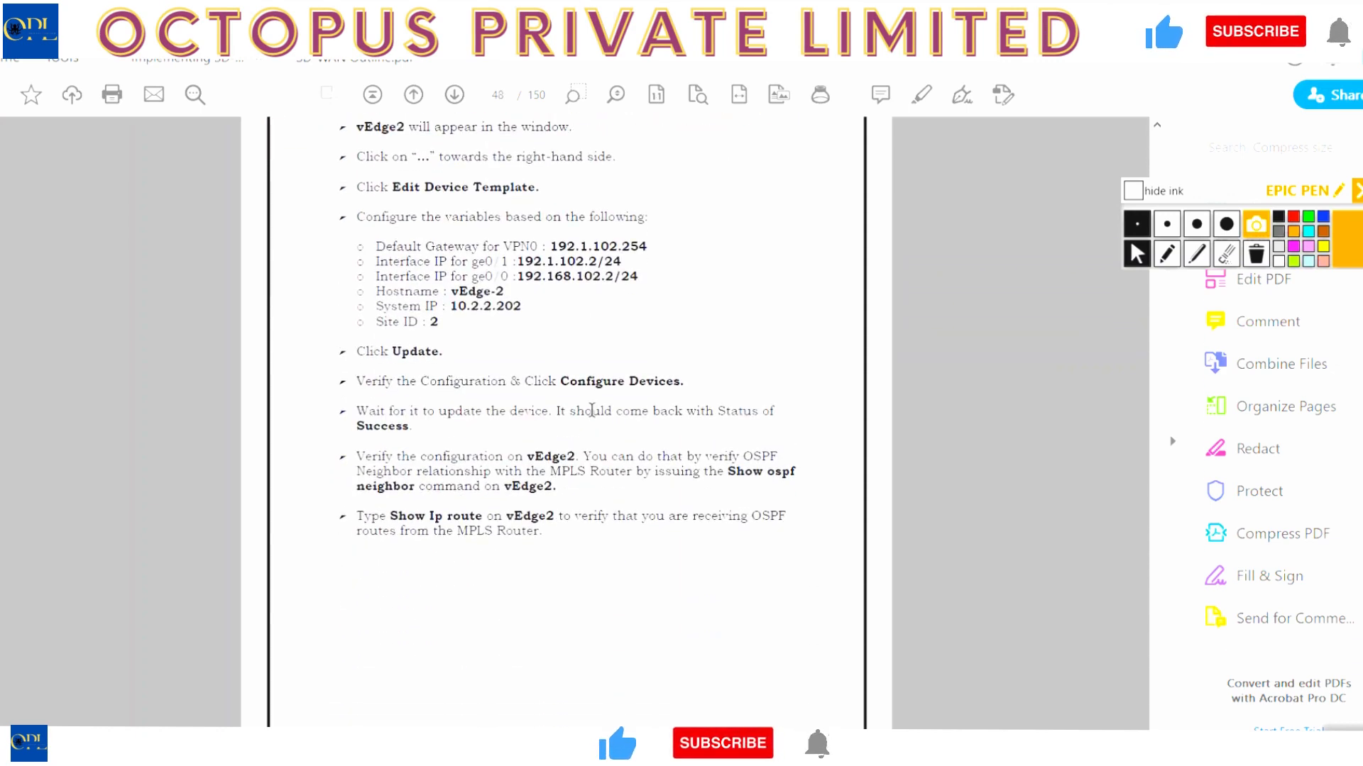
scroll(592, 410, down, 5)
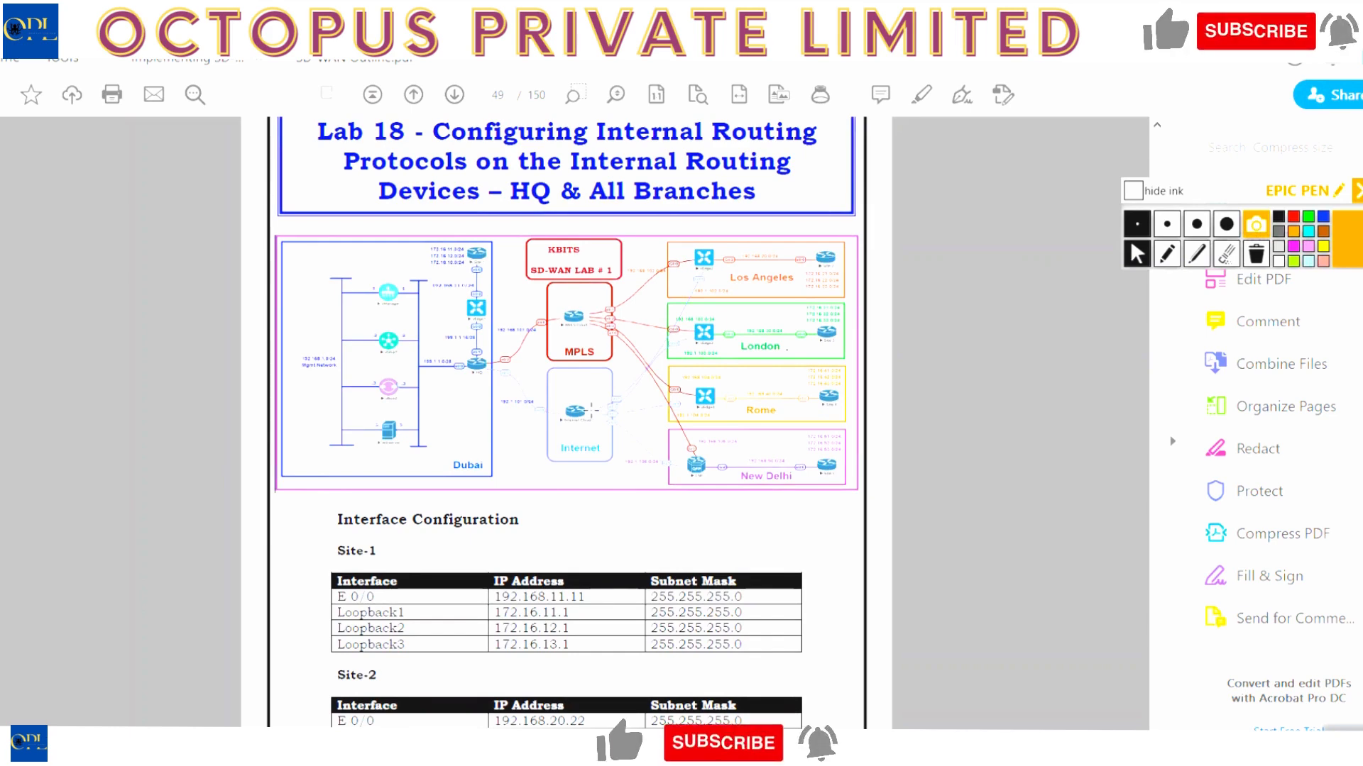